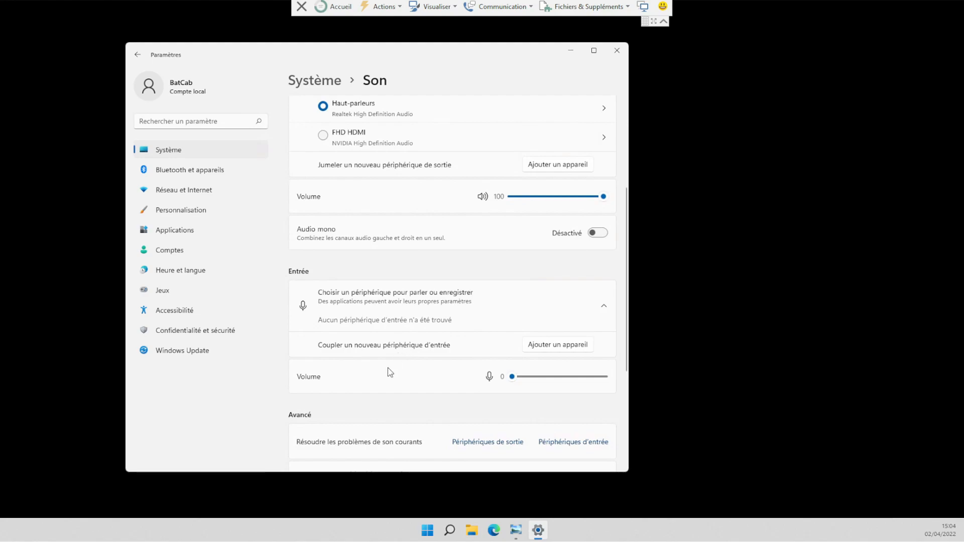
Open the speaker setup for the Realtek Haut-parleurs playback device through the additional audio settings
scroll(386, 360, "down", 3)
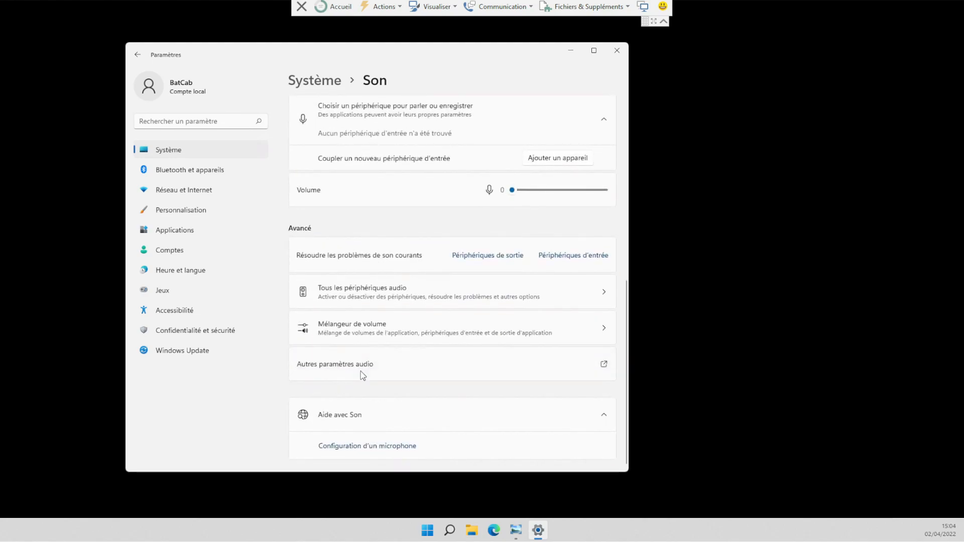
left_click(362, 366)
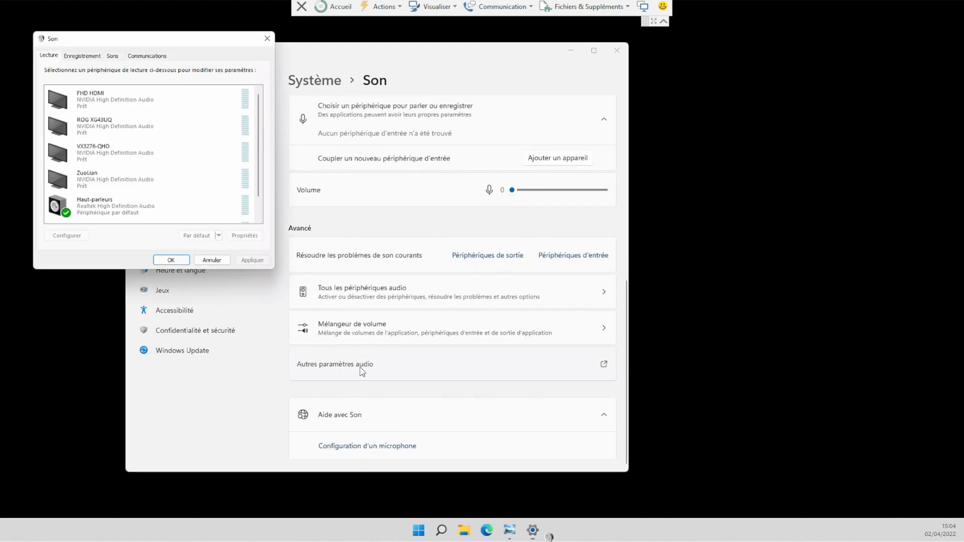
left_click(116, 207)
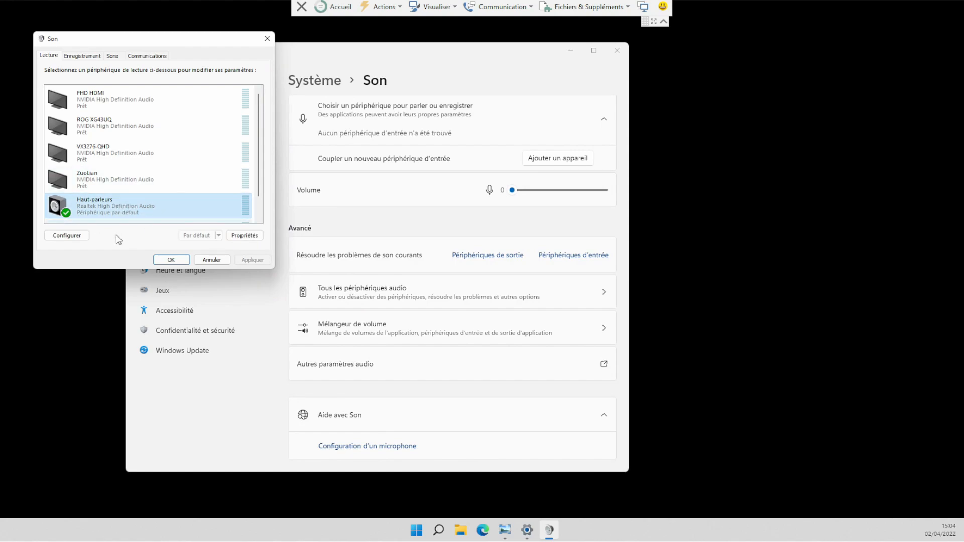
left_click(67, 235)
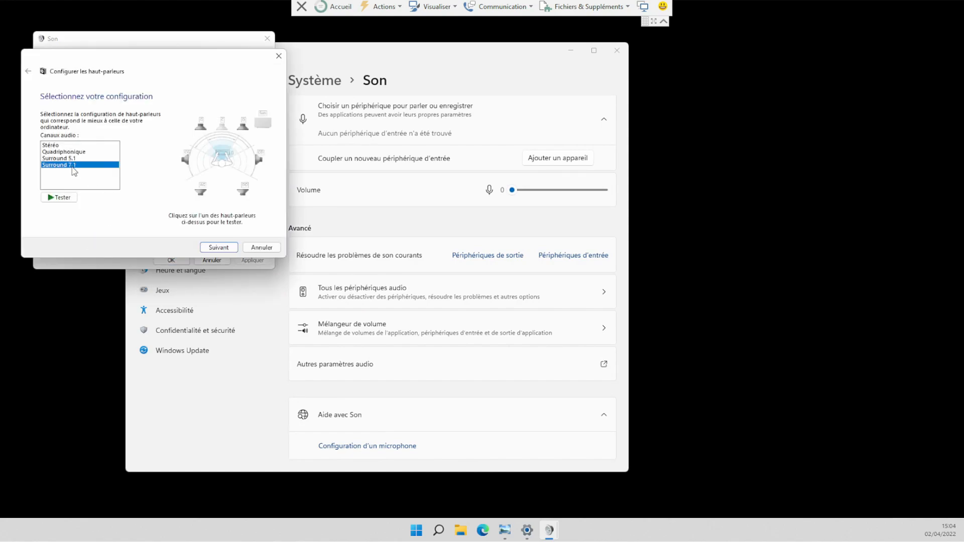
Play the test sound on both rear speakers, the front right speaker and the left side speaker
left_click(200, 193)
left_click(245, 193)
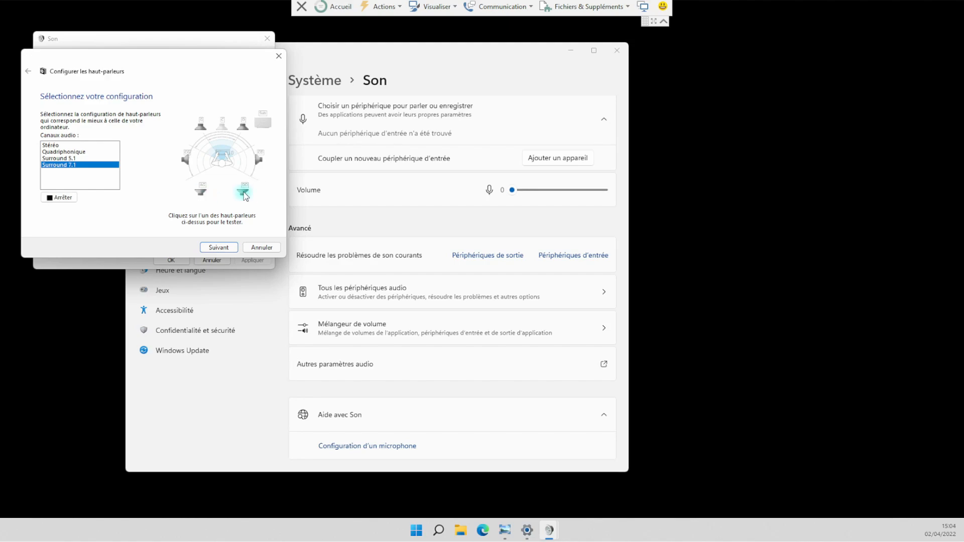
left_click(243, 125)
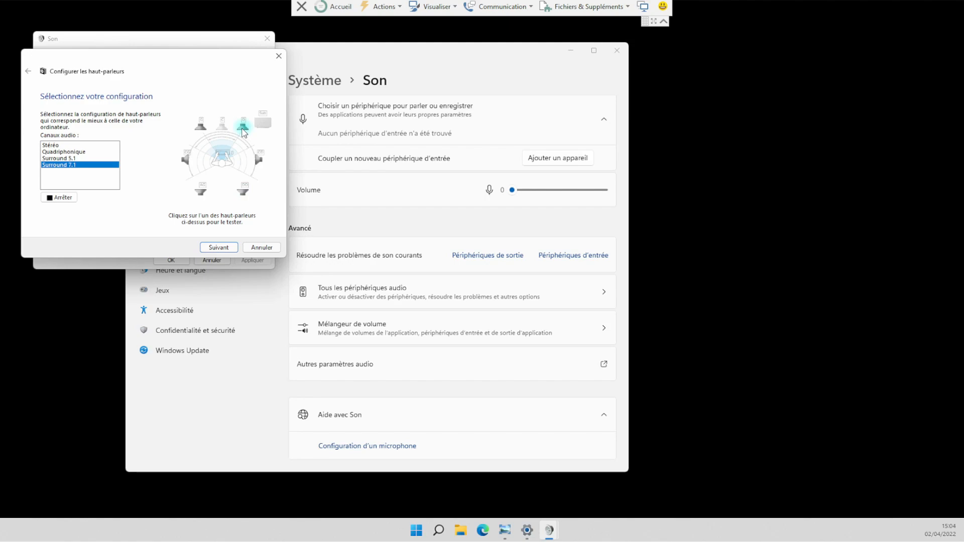
left_click(187, 160)
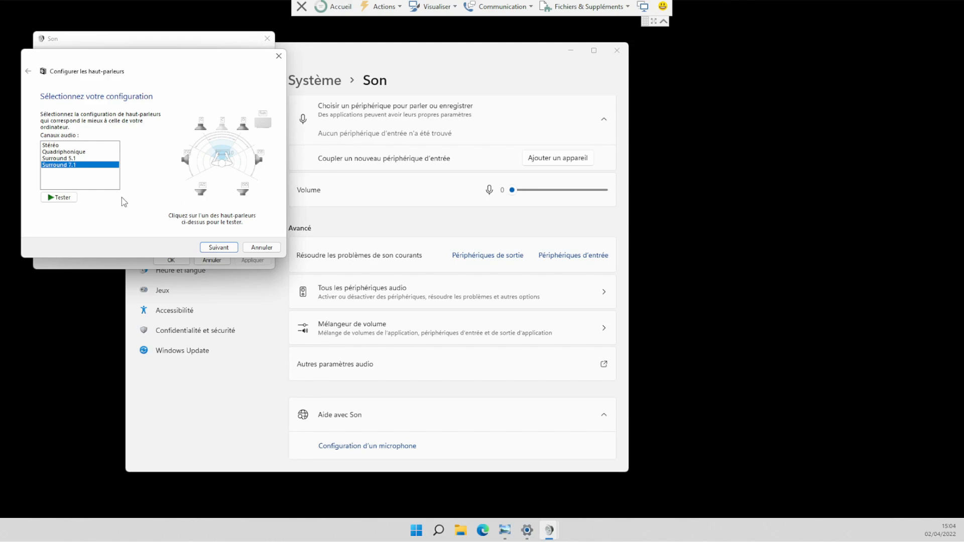
Complete the Surround 7.1 setup with side and rear speakers enabled and front and surround speakers full-range, and close the sound settings
left_click(221, 247)
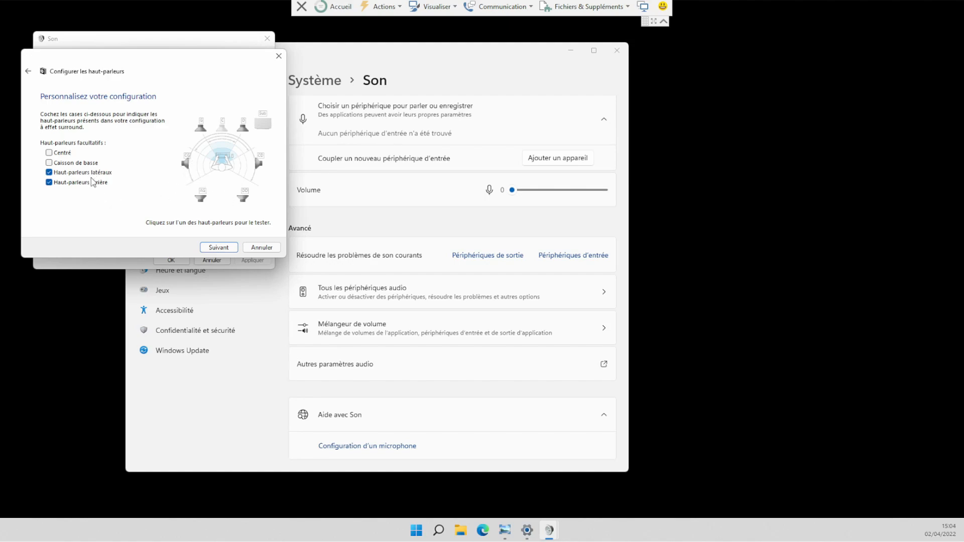
left_click(52, 174)
left_click(53, 176)
left_click(221, 249)
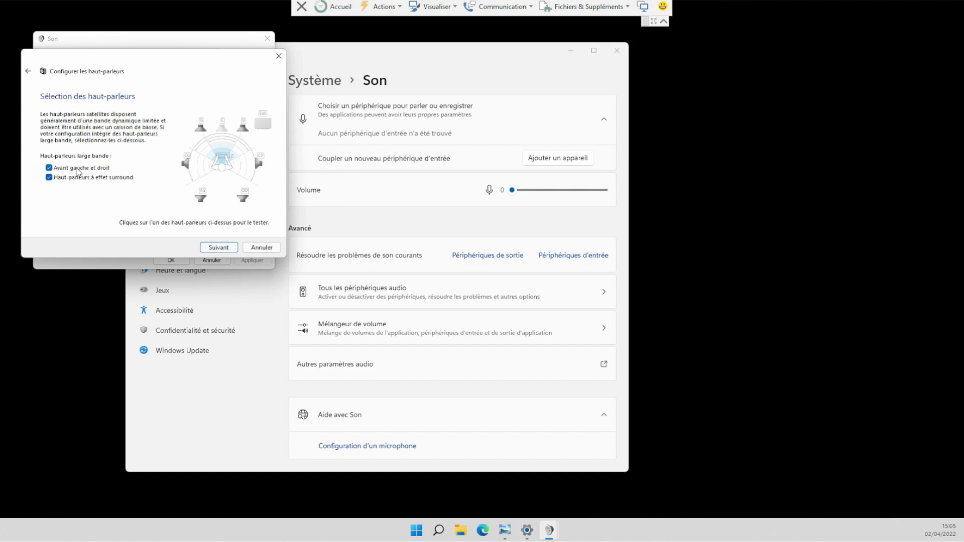
left_click(229, 251)
left_click(228, 251)
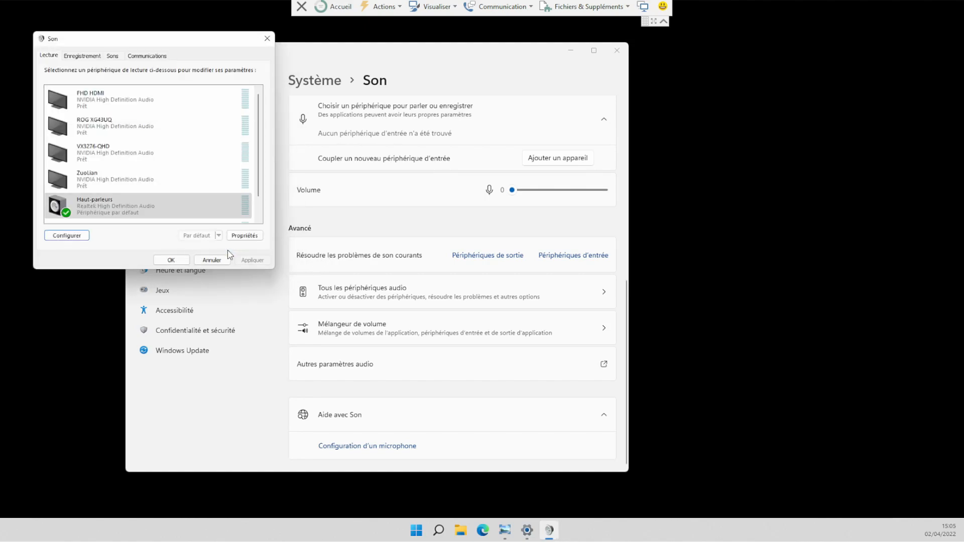
left_click(172, 260)
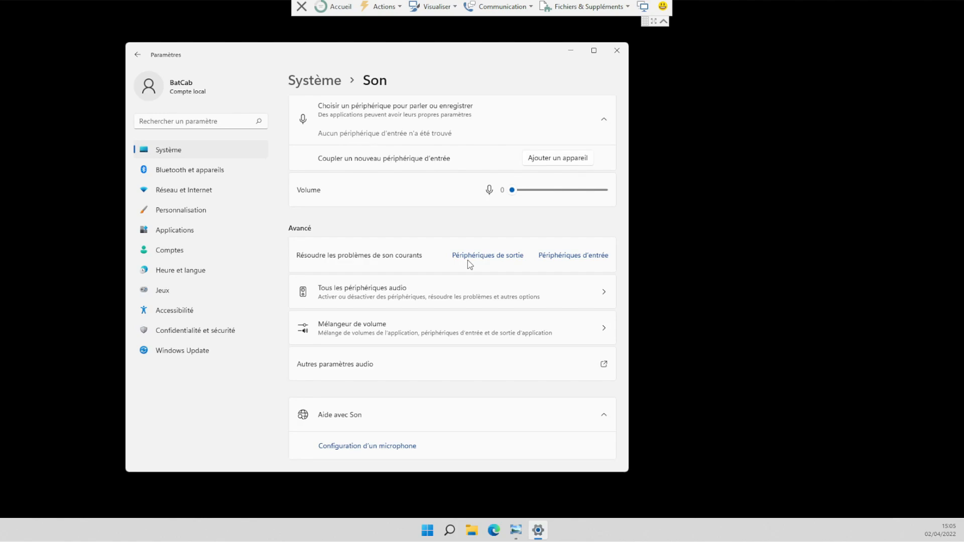
left_click(617, 50)
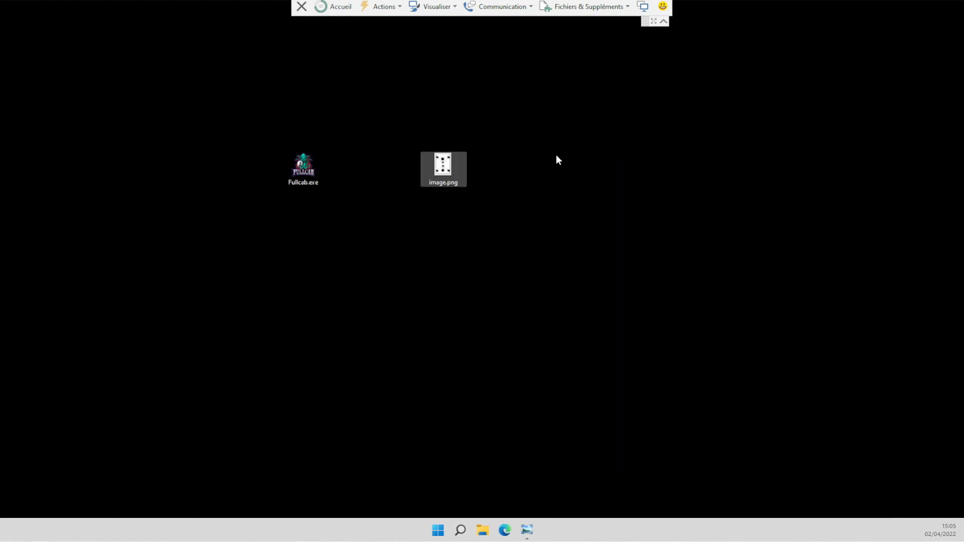
left_click(447, 243)
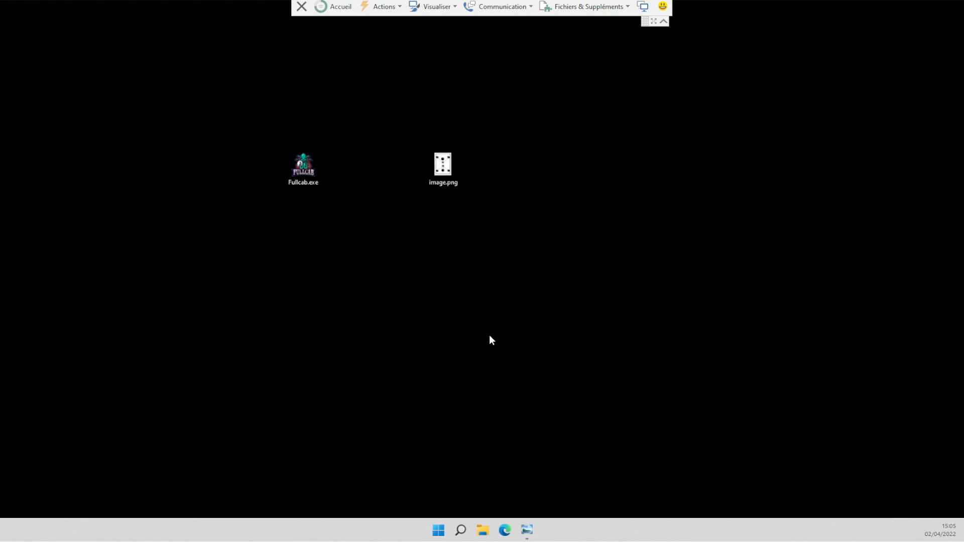
Launch VPinballX.exe from the Visual Pinball folder on drive C and enter editor mode without choosing a table
left_click(483, 530)
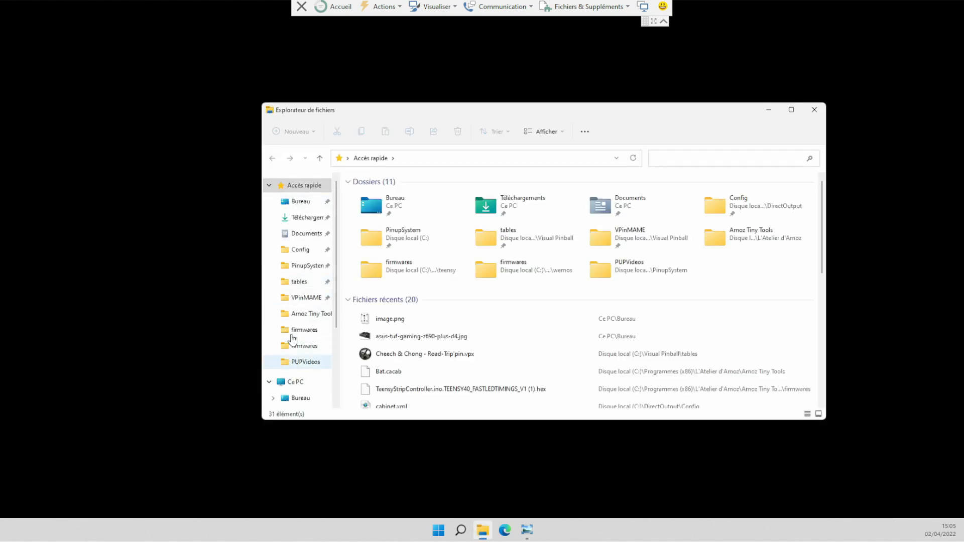
left_click(299, 282)
left_click(454, 158)
scroll(389, 278, "down", 8)
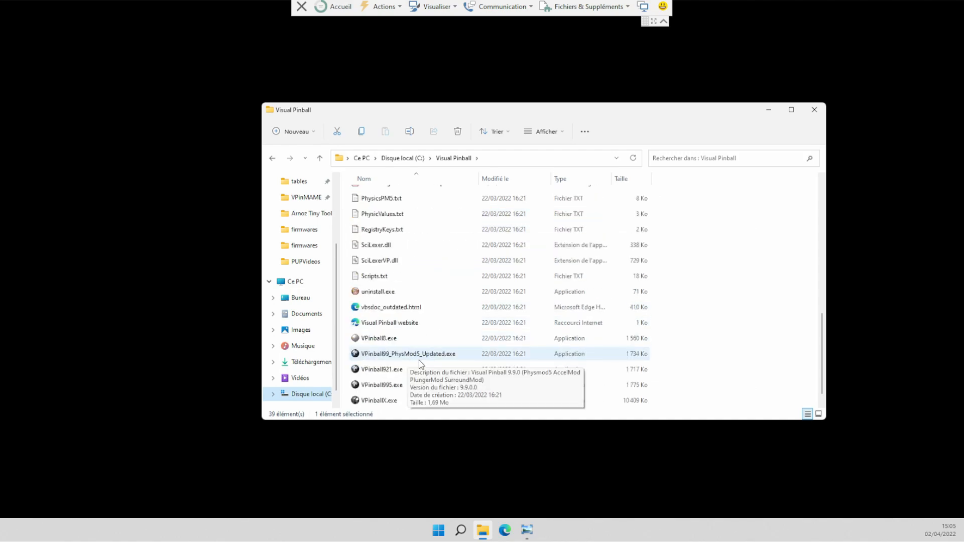
double_click(394, 386)
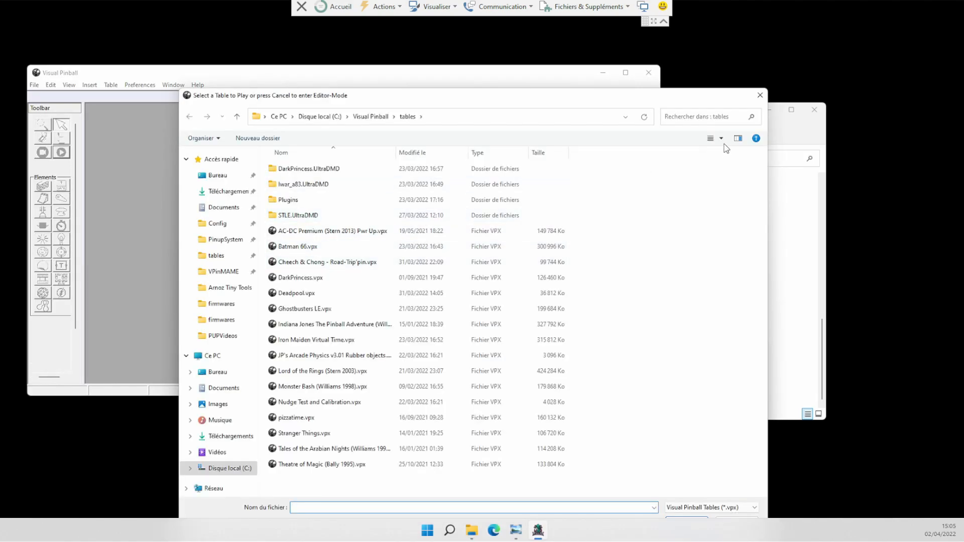
left_click(748, 101)
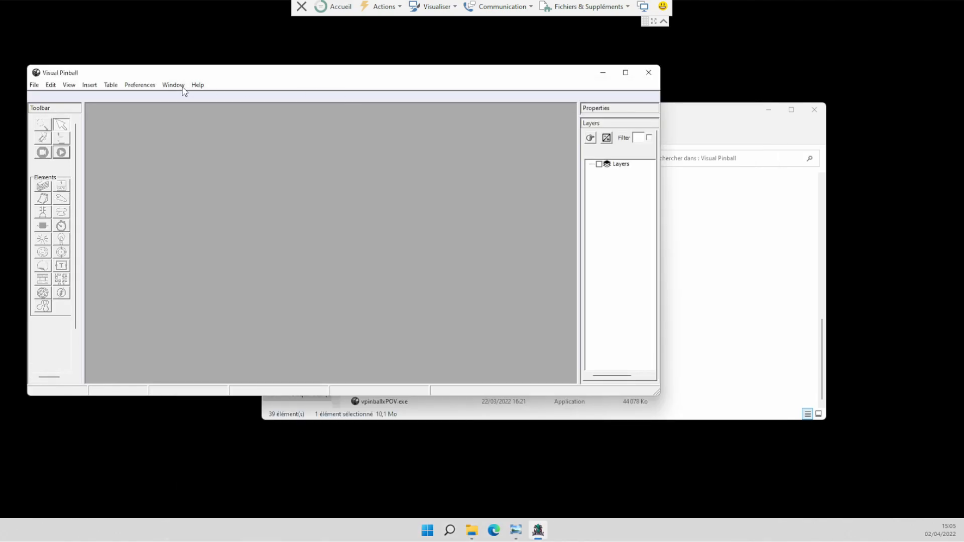
In the Audio Options, keep Haut-parleurs (Realtek) as general output device with 7.1 Surround Sound Feedback (enhanced), accept and exit Visual Pinball
left_click(140, 85)
left_click(162, 98)
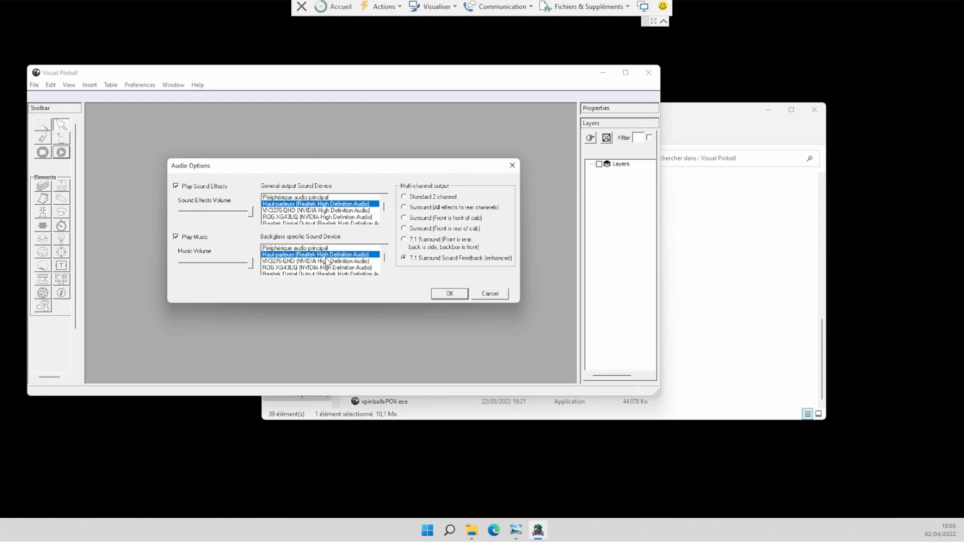
left_click(296, 216)
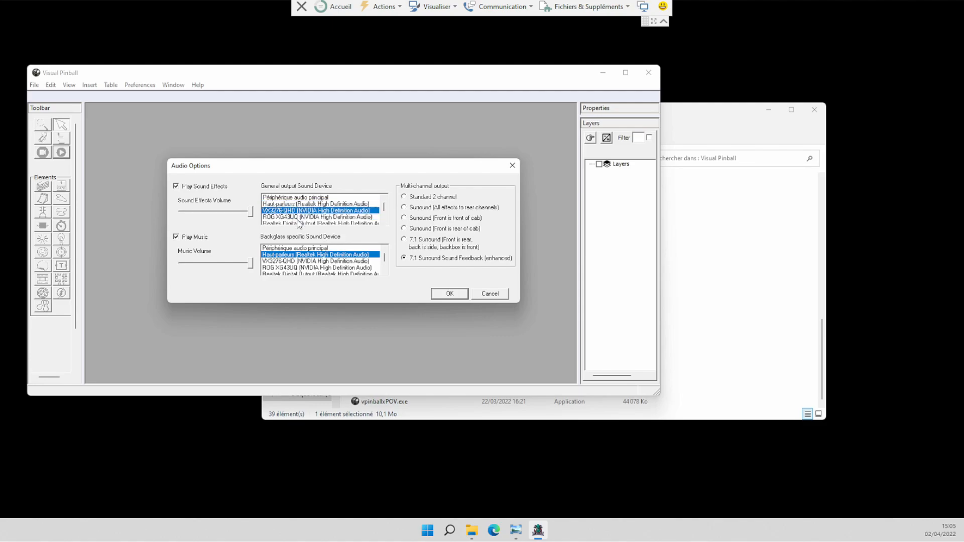
left_click(299, 204)
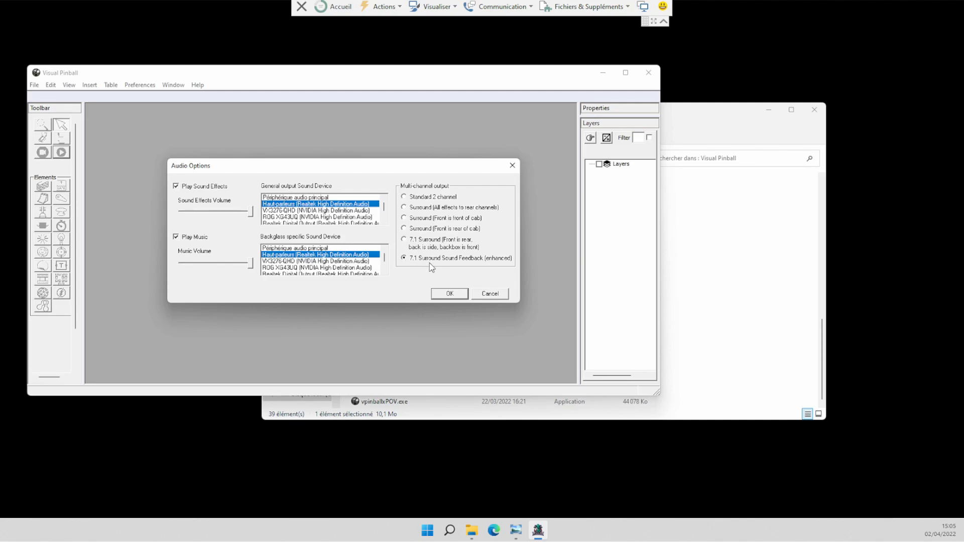
left_click(459, 293)
left_click(649, 73)
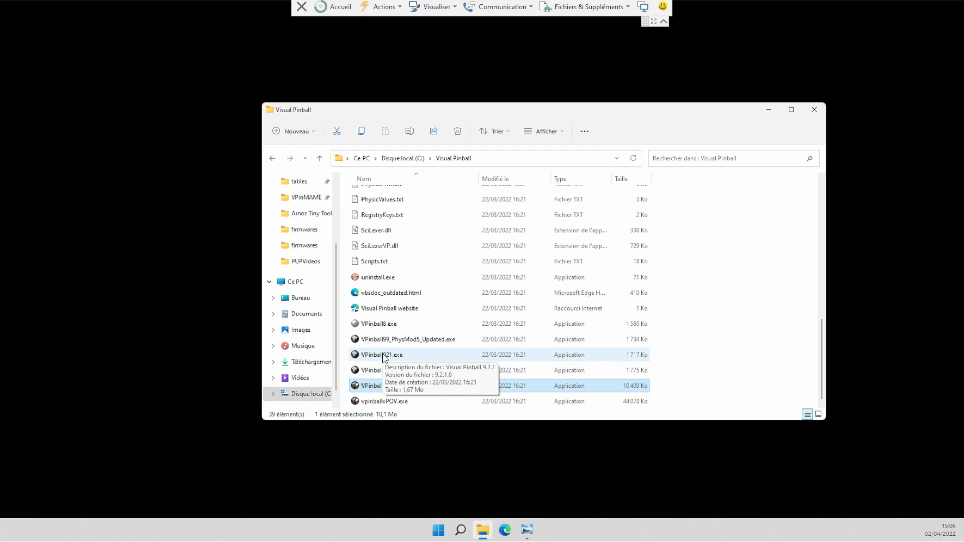
Run Fullcab.exe from the desktop as administrator and start the EqualizerApo installation
left_click(769, 110)
right_click(301, 164)
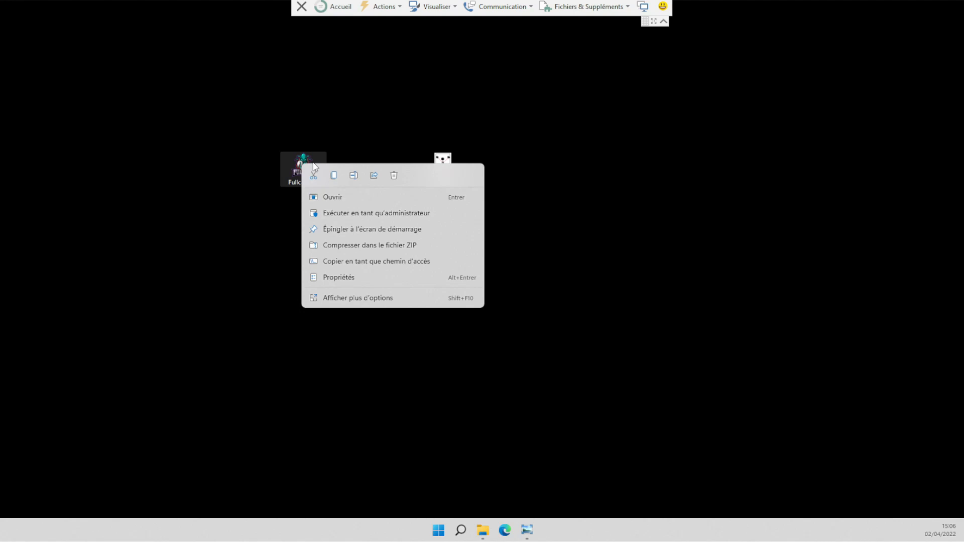
left_click(365, 214)
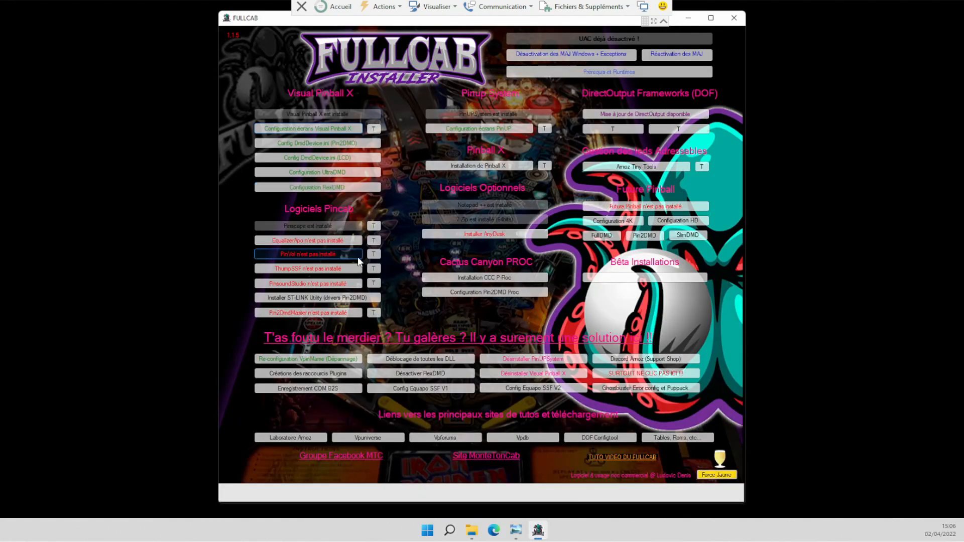
left_click(319, 245)
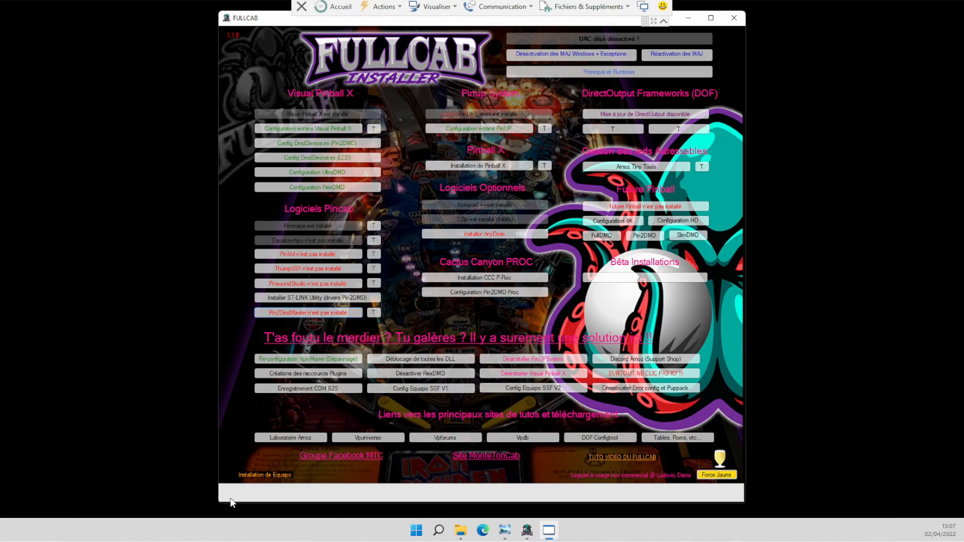
Switch the remote view between monitors and bring the Configurator window onto the monitor showing the FULLCAB installer
left_click(429, 10)
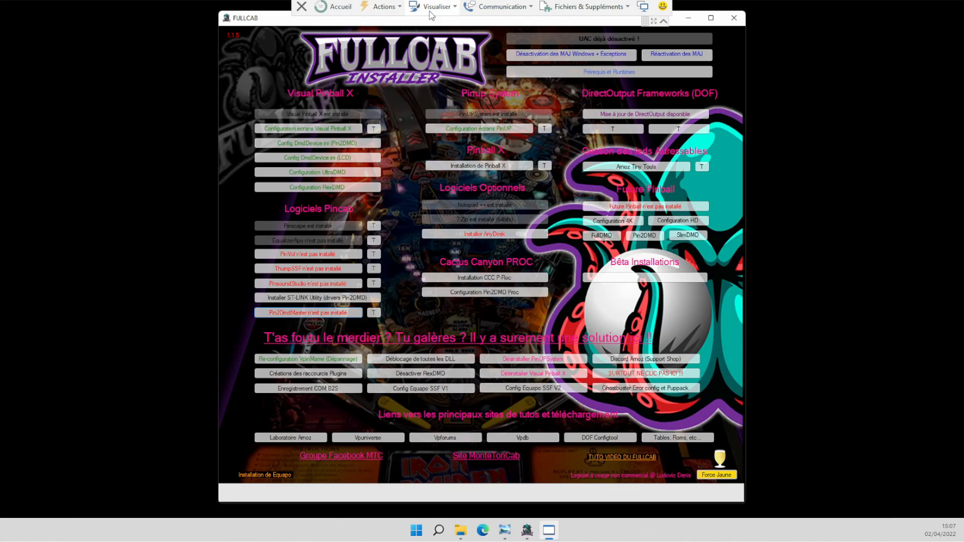
left_click(394, 30)
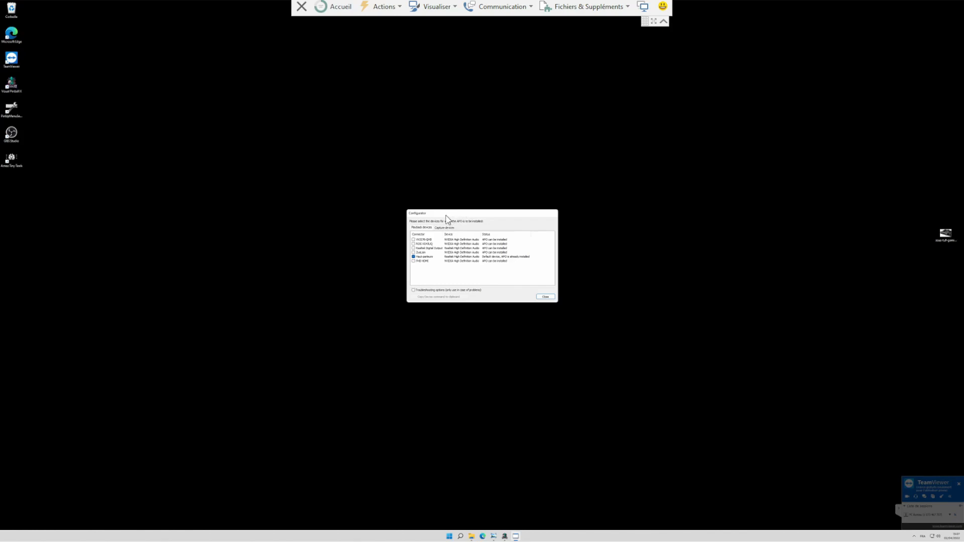
left_click_drag(451, 219, 963, 220)
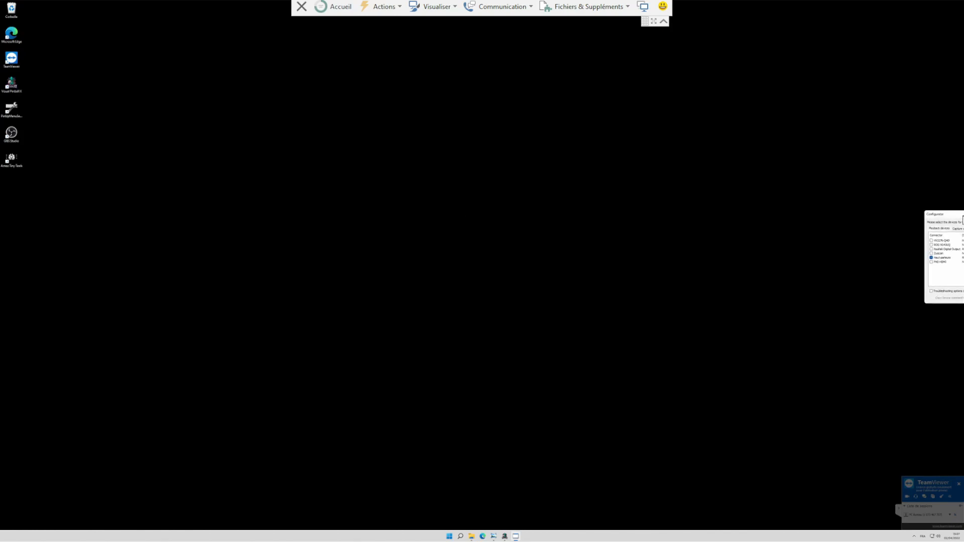
left_click(411, 28)
left_click_drag(96, 322, 939, 263)
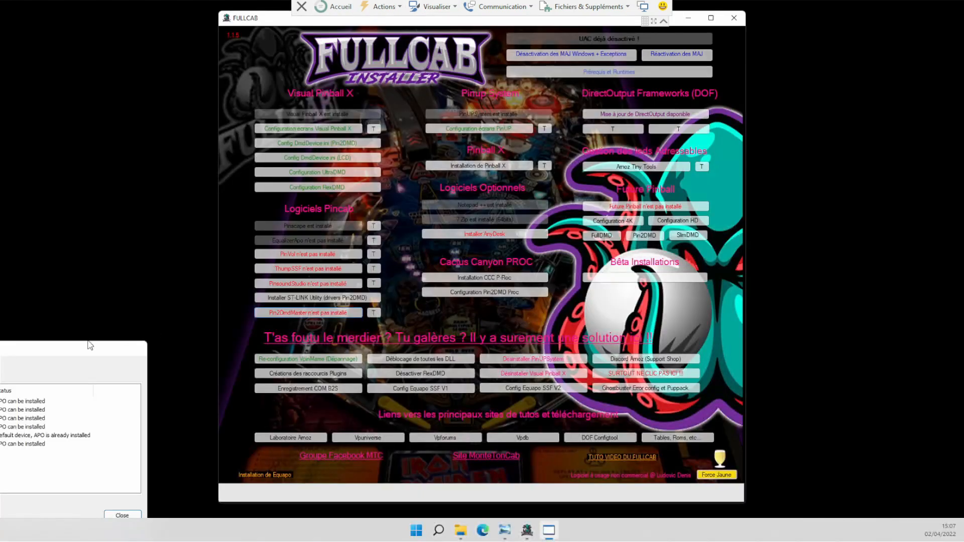
left_click_drag(88, 346, 663, 148)
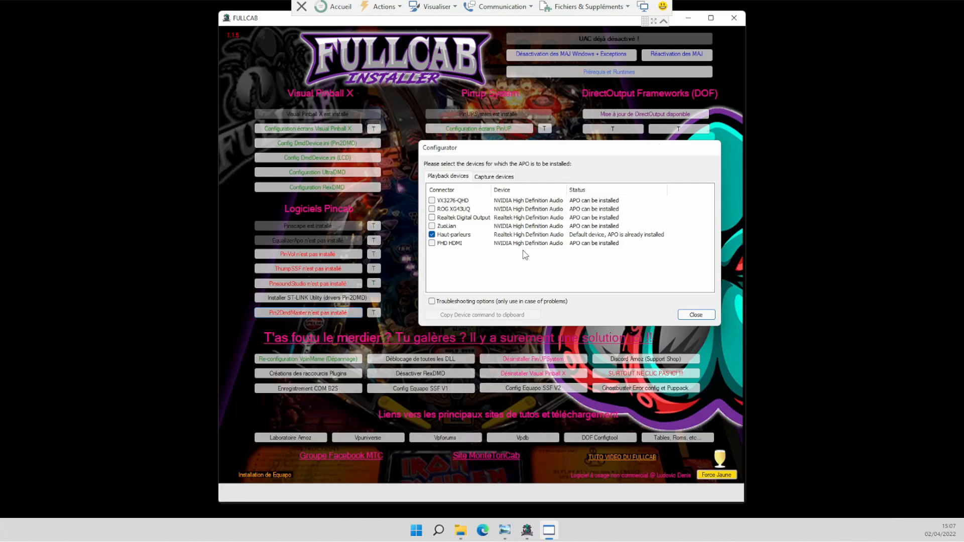
Select the Realtek Haut-parleurs playback device in the Configurator and close the APO installation dialog
left_click(463, 235)
left_click(695, 315)
left_click(555, 301)
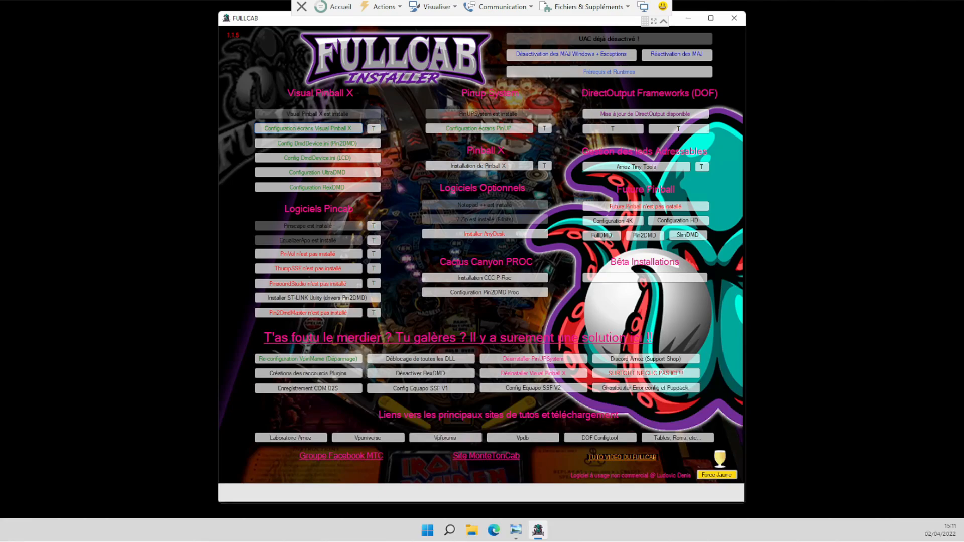
Minimize the FULLCAB window and open the Equalizer APO 1.2.1 Configuration Editor
left_click(684, 18)
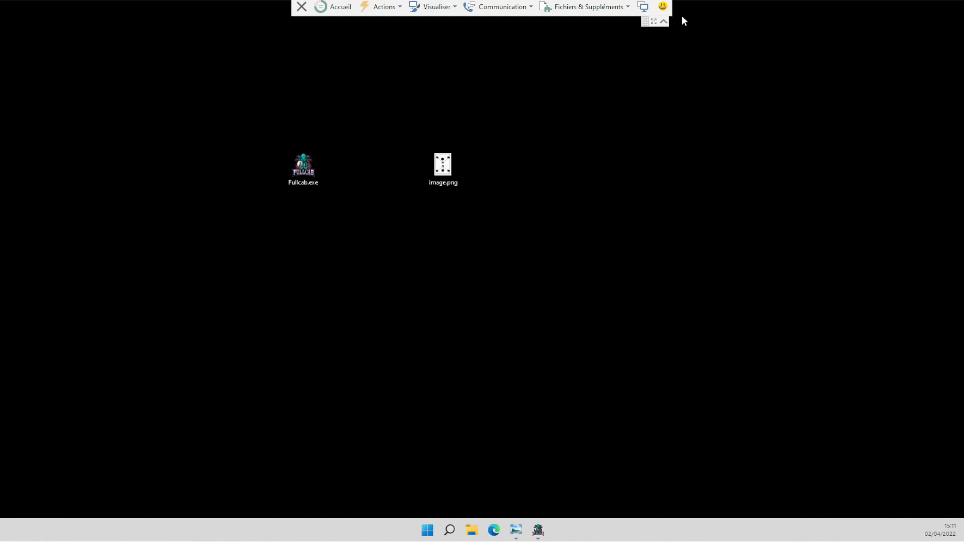
left_click(427, 530)
left_click(592, 207)
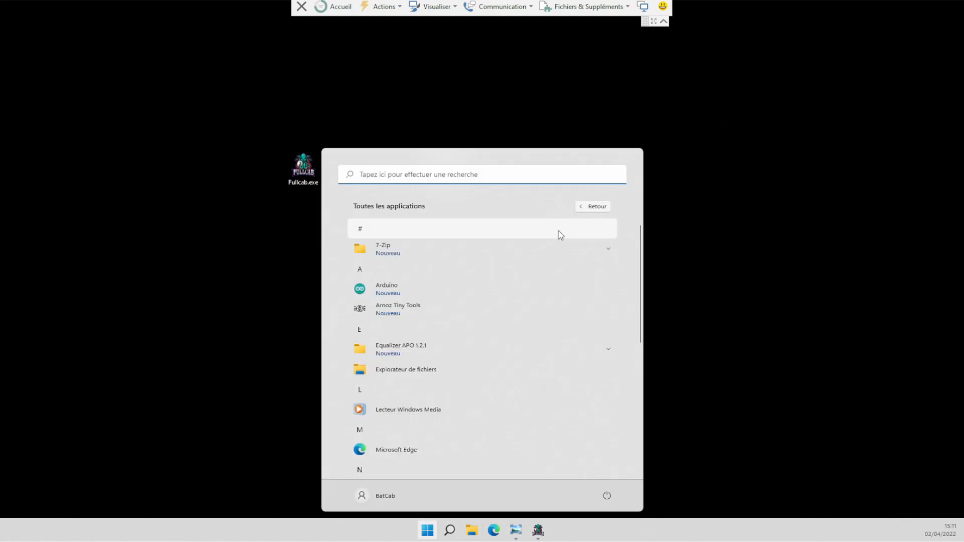
left_click(428, 345)
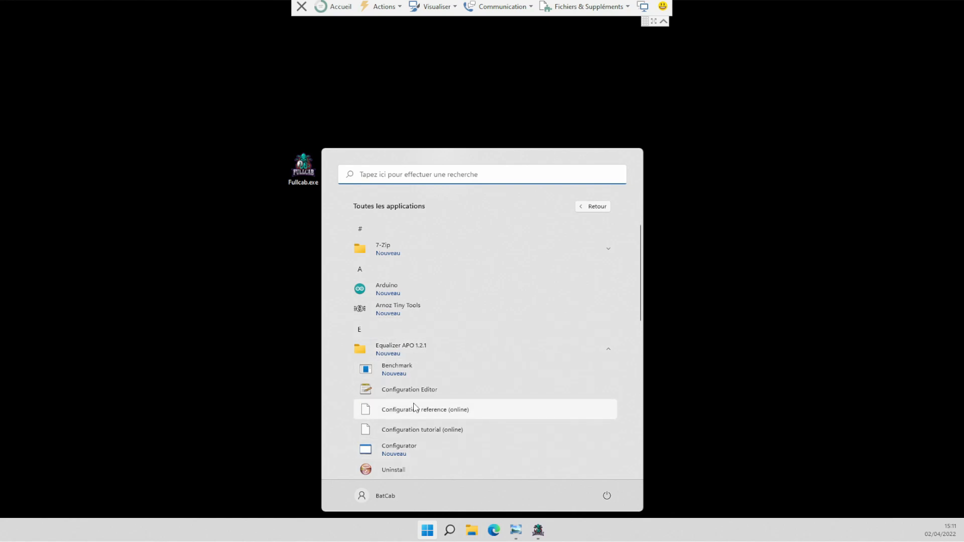
left_click(418, 391)
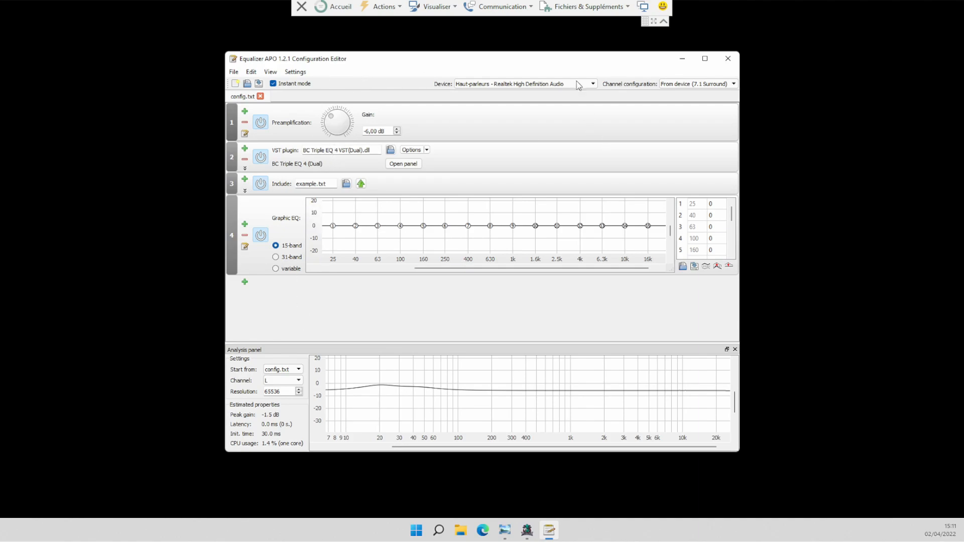
Select the Realtek Haut-parleurs device, try the 7.1 Surround channel configuration, return to From device (7.1 Surround) and close the editor
left_click(498, 86)
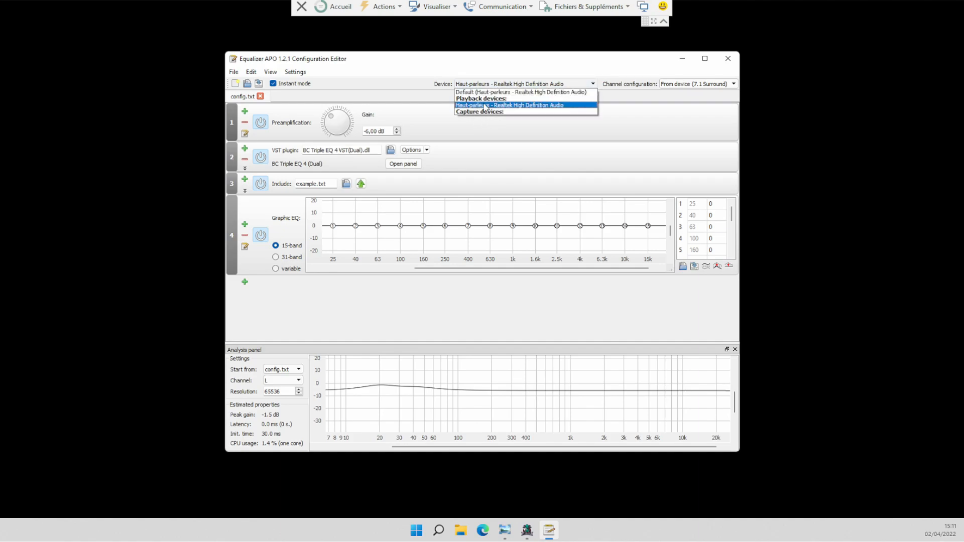
left_click(485, 106)
left_click(673, 84)
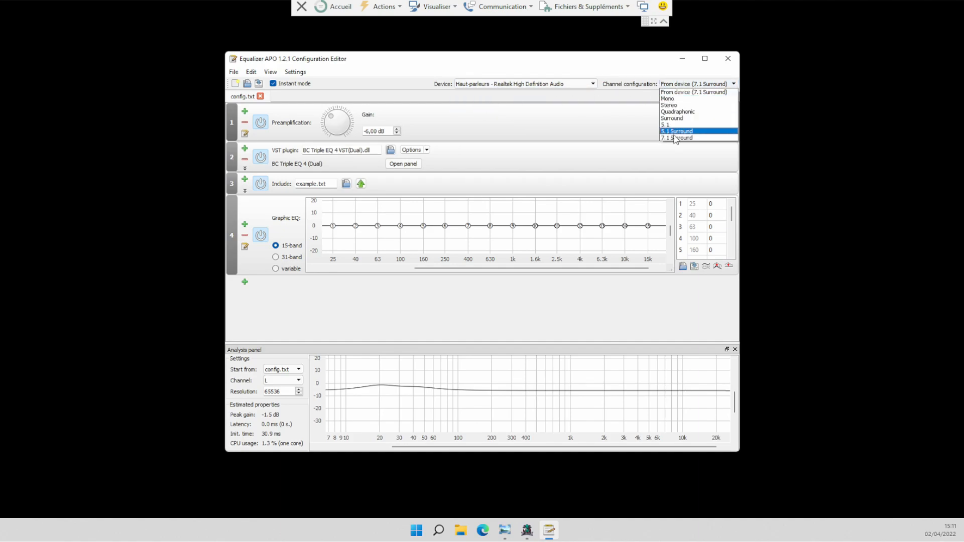
left_click(677, 139)
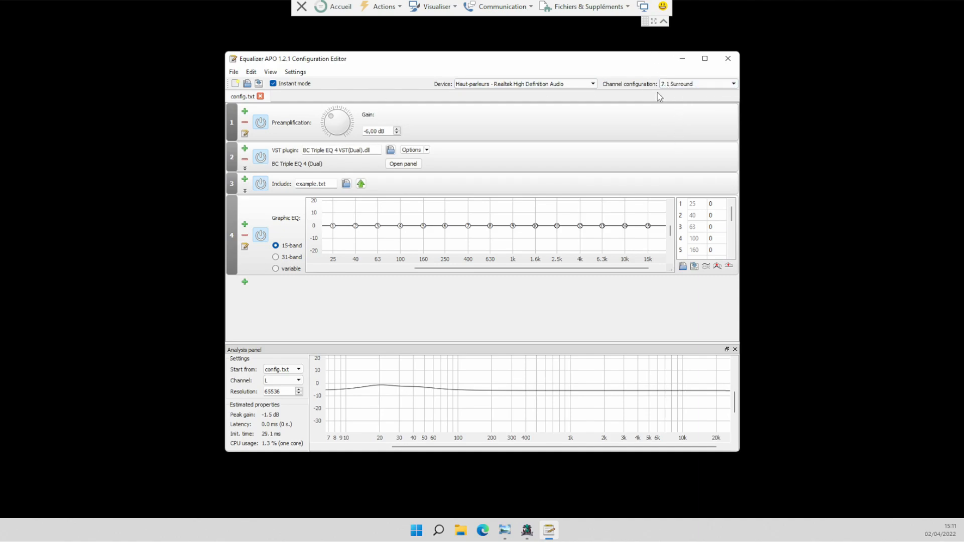
left_click(673, 84)
left_click(683, 98)
left_click(728, 58)
Bring back the FULLCAB window and reopen the Equalizer APO Configuration Editor on top of it
left_click(538, 531)
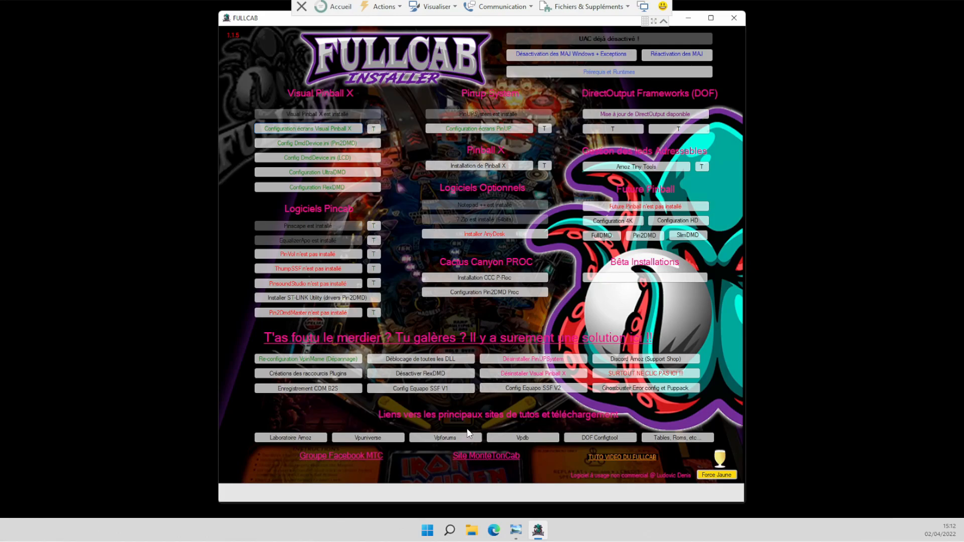
left_click(428, 530)
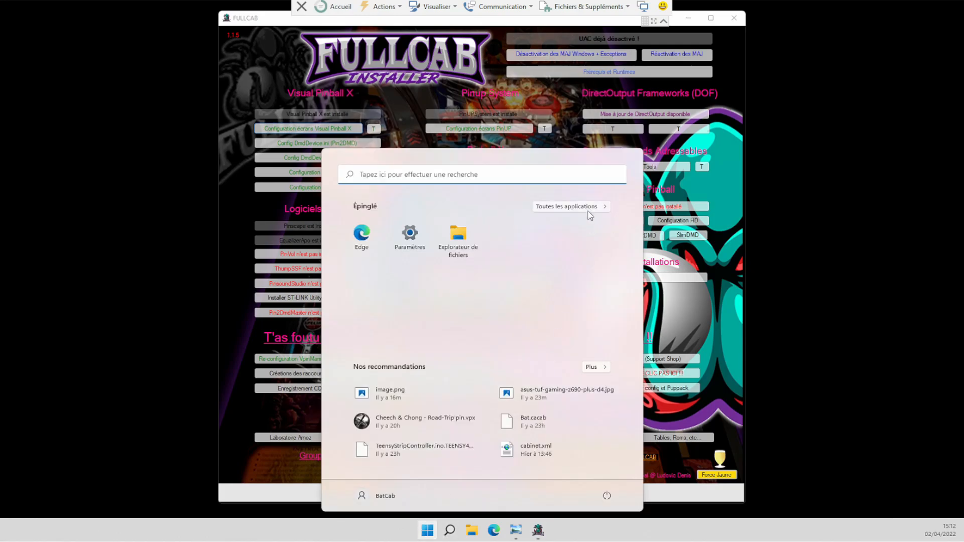
left_click(589, 211)
left_click(424, 348)
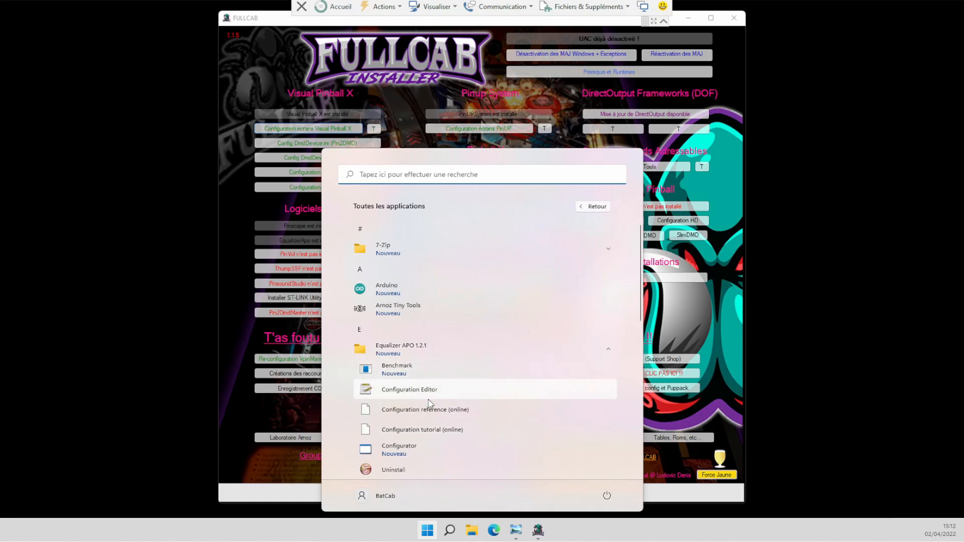
left_click(427, 395)
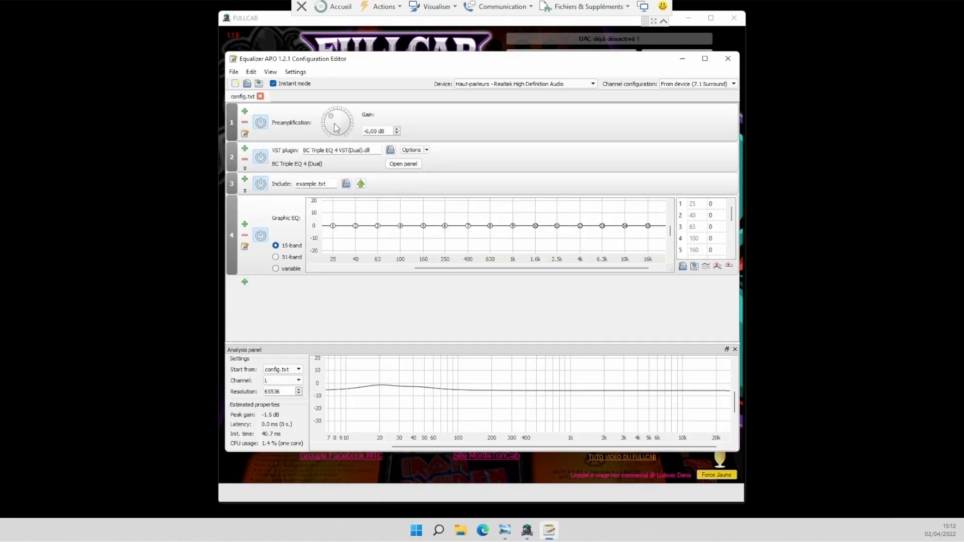
Set the preamplification gain to 0,00 dB and try out the BC Triple EQ 4 plugin's curve and its Graph Only, Knobs Only and MIDI Setup presets
left_click_drag(337, 128, 338, 114)
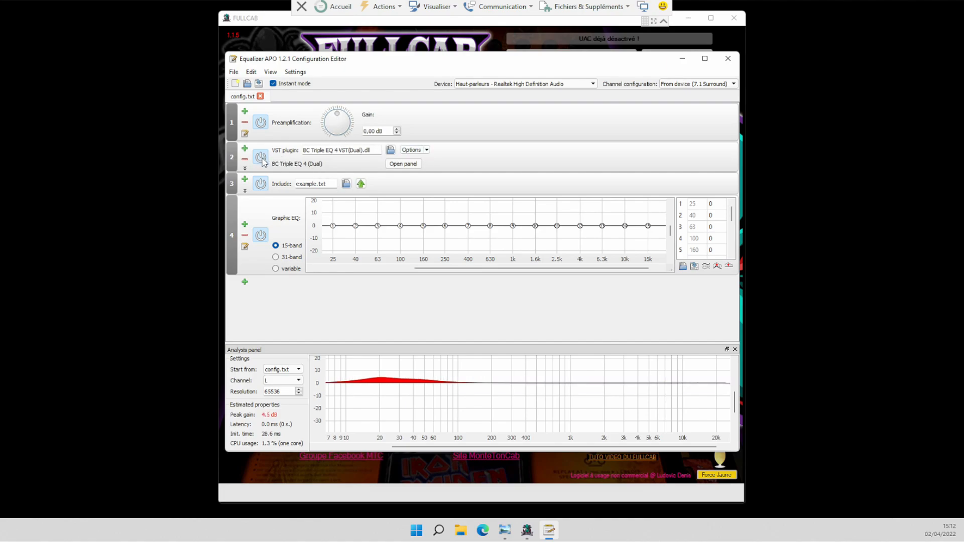
left_click(406, 166)
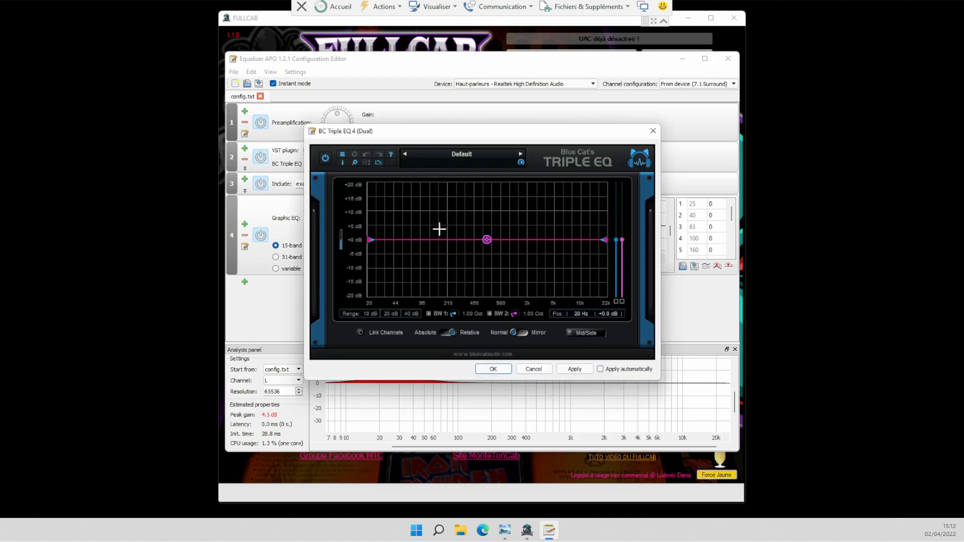
left_click_drag(487, 241, 514, 221)
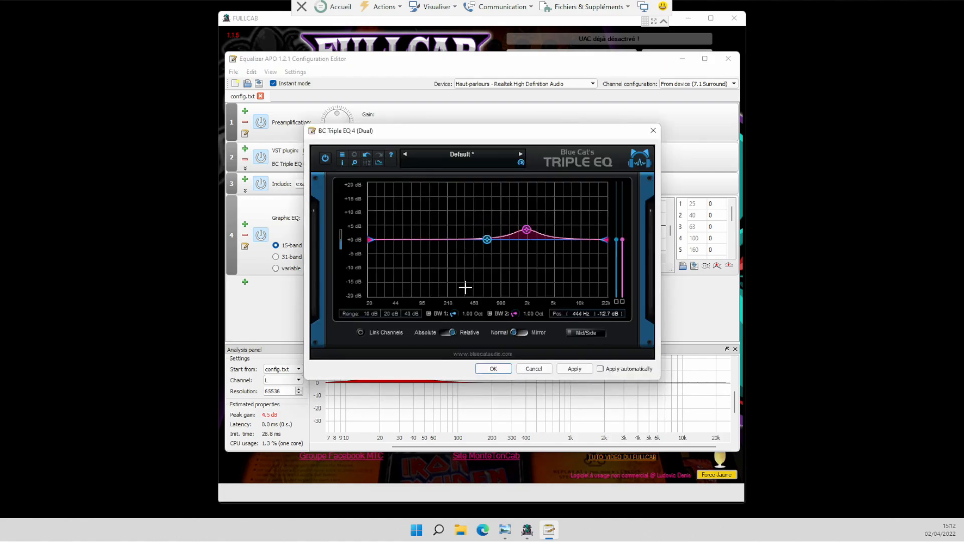
left_click(520, 155)
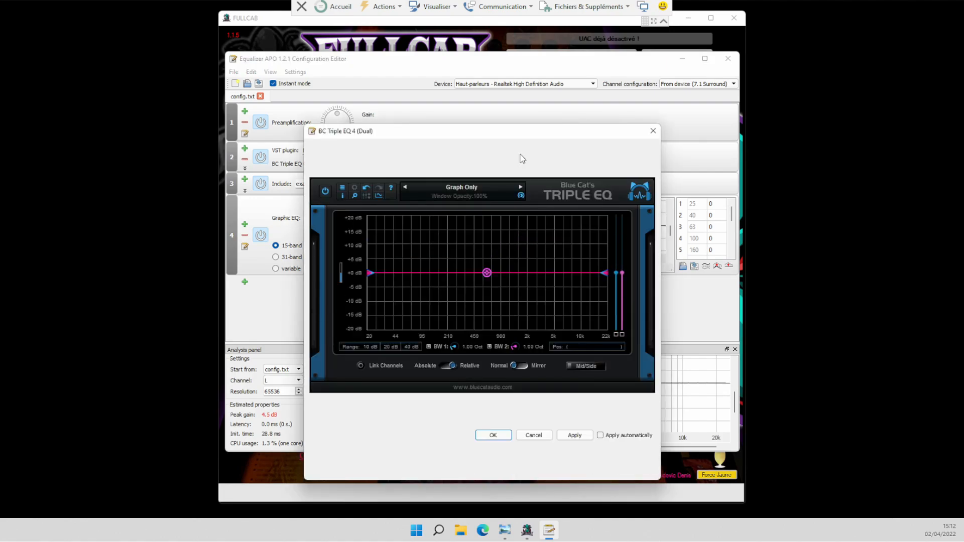
left_click(519, 189)
left_click(499, 183)
left_click(521, 189)
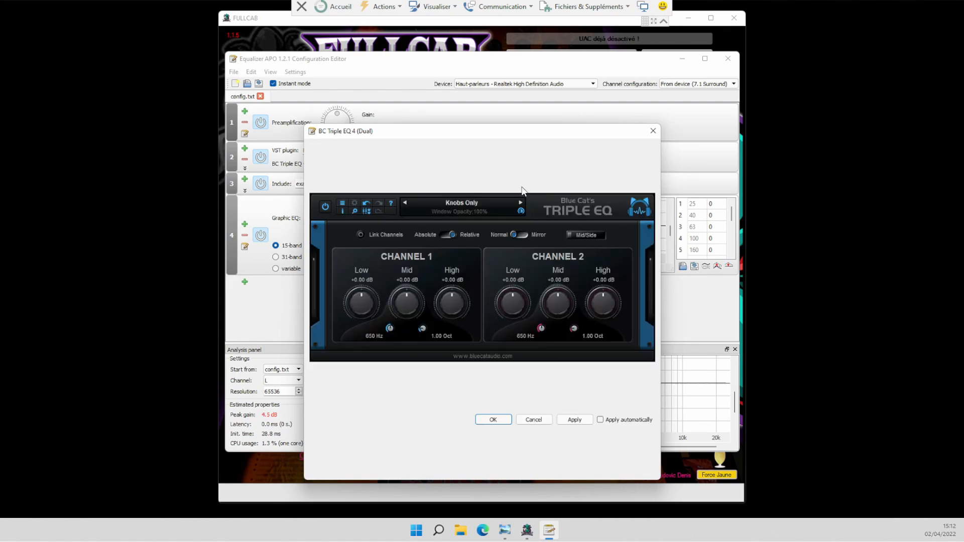
left_click(520, 205)
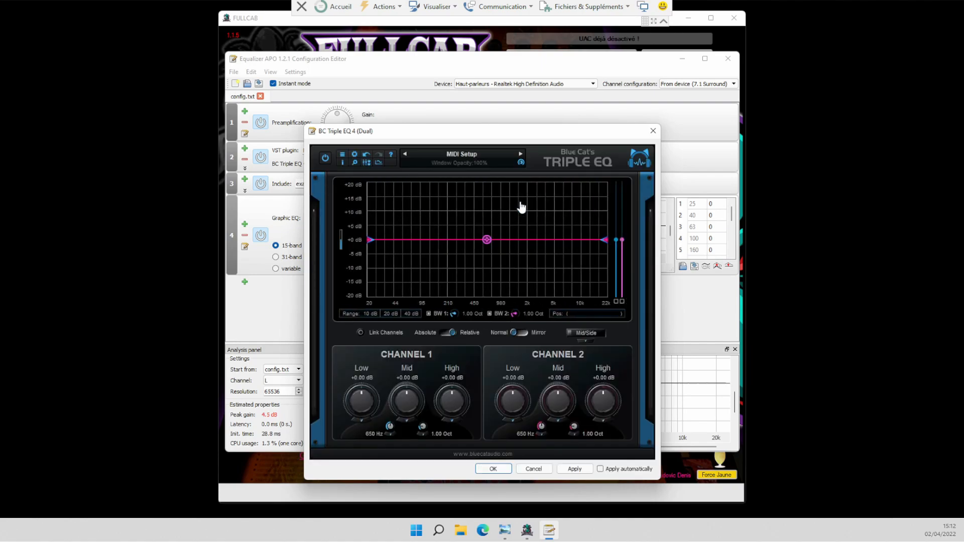
left_click(653, 131)
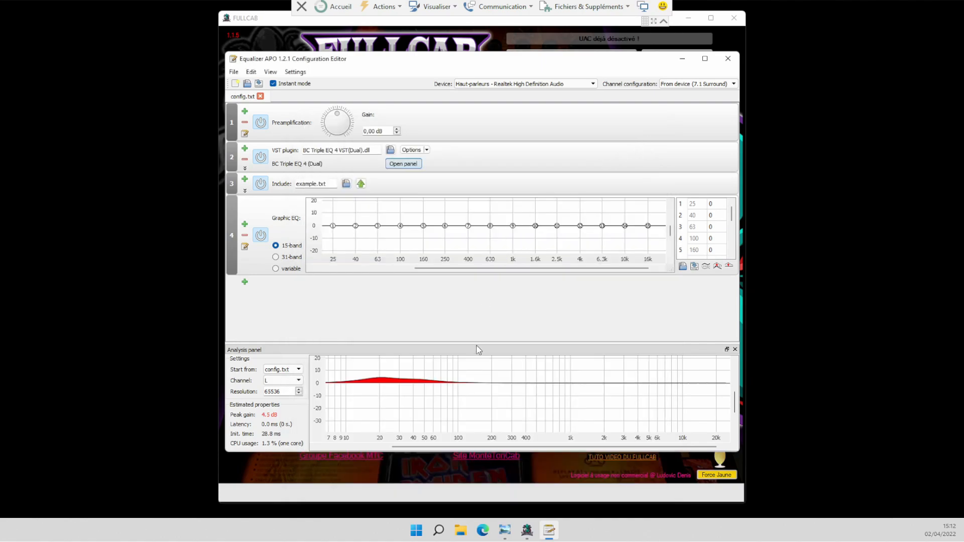
Copy the preconfigured Equapo SSF V2 configuration from FULLCAB, repeating the copy with the Configuration Editor closed
left_click(527, 531)
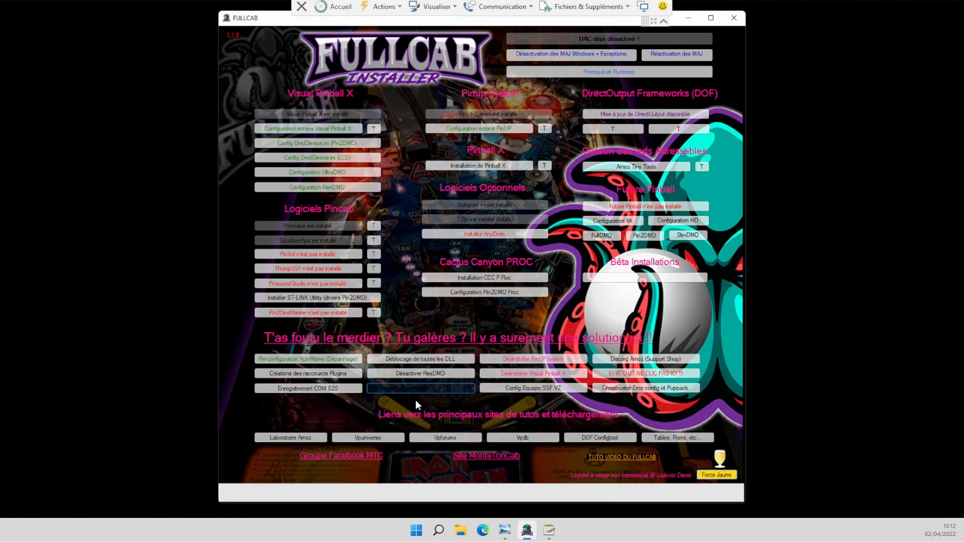
left_click(421, 388)
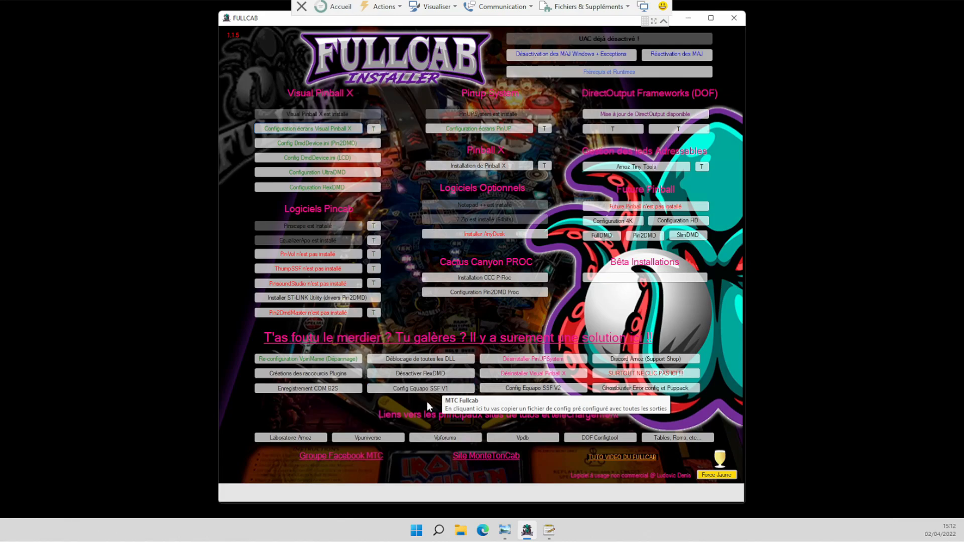
left_click(547, 387)
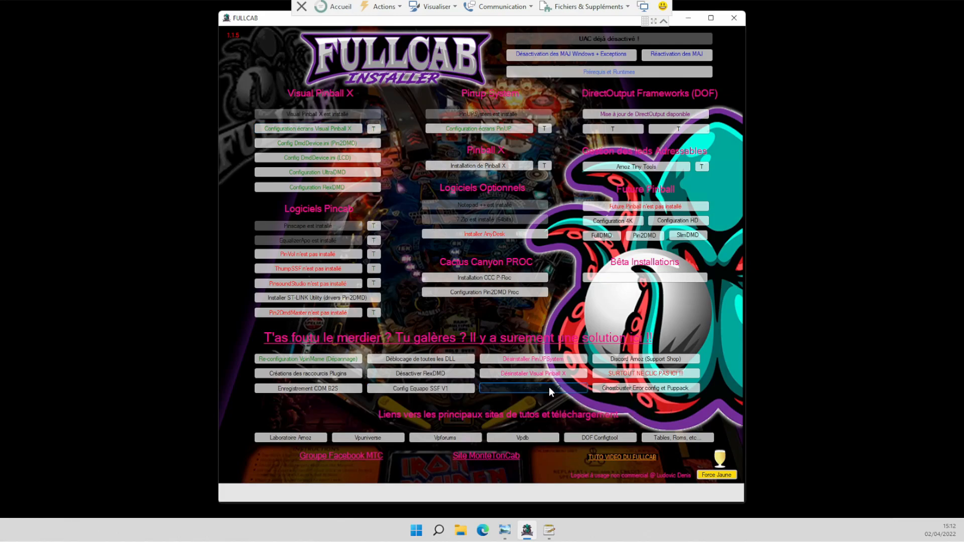
left_click(510, 297)
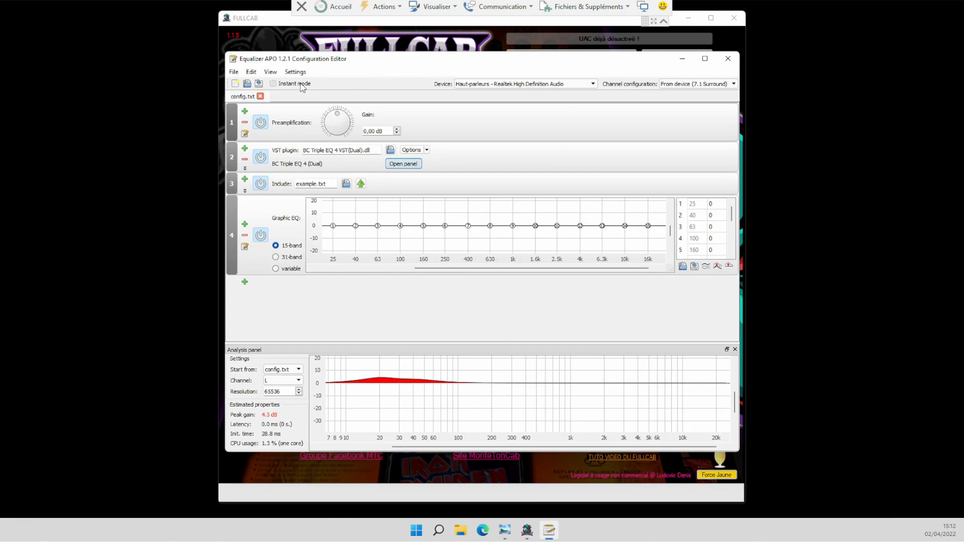
left_click(728, 60)
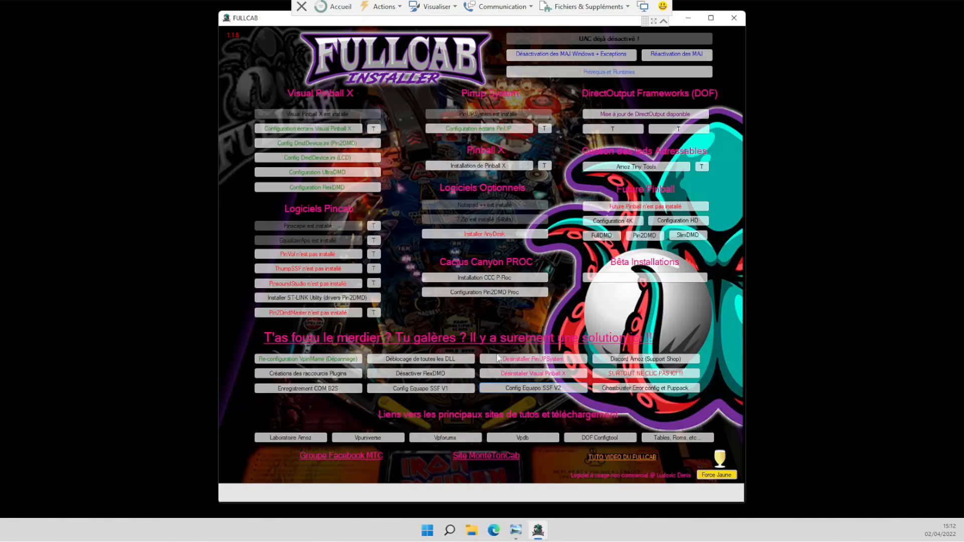
left_click(535, 389)
left_click(505, 299)
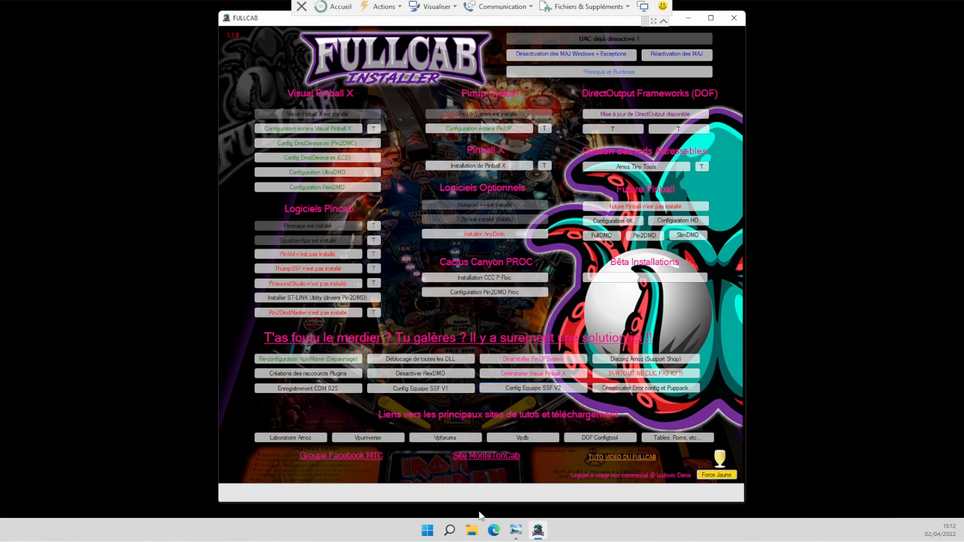
Launch the Equalizer APO Configuration Editor to load the copied SSF V2 configuration
left_click(427, 530)
left_click(604, 209)
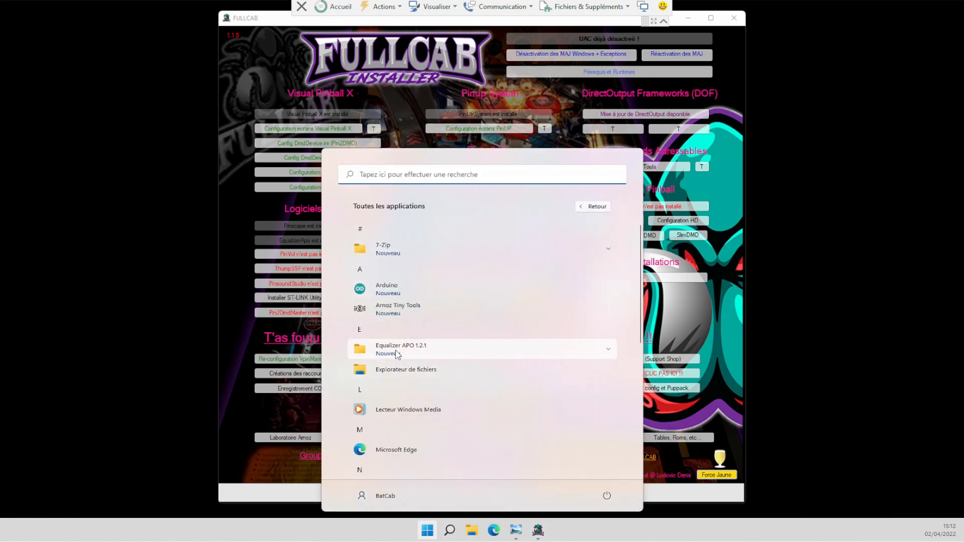
left_click(394, 350)
left_click(420, 391)
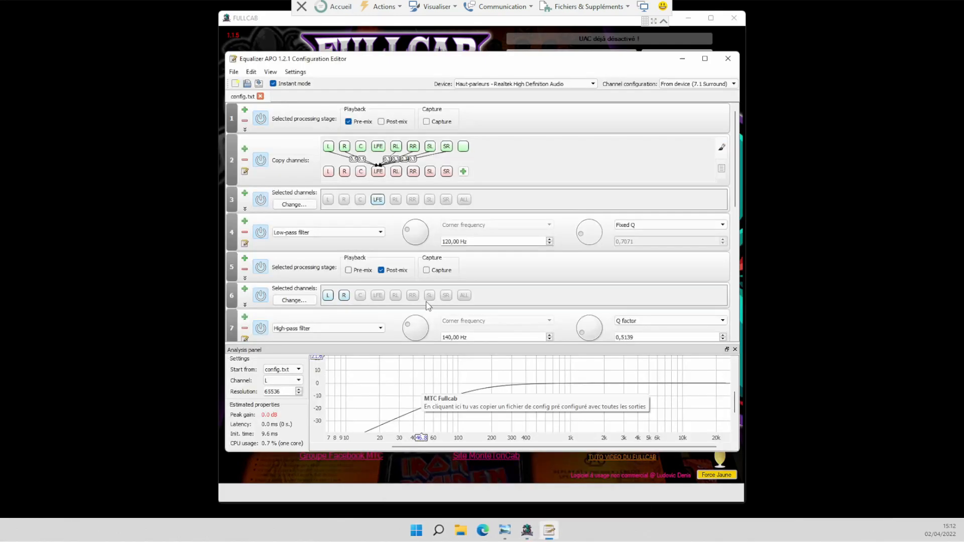
Examine the filter chain in config.txt, including channel copying, low-pass and high-pass filters, graphic EQs and the available filter types
scroll(453, 213, "down", 10)
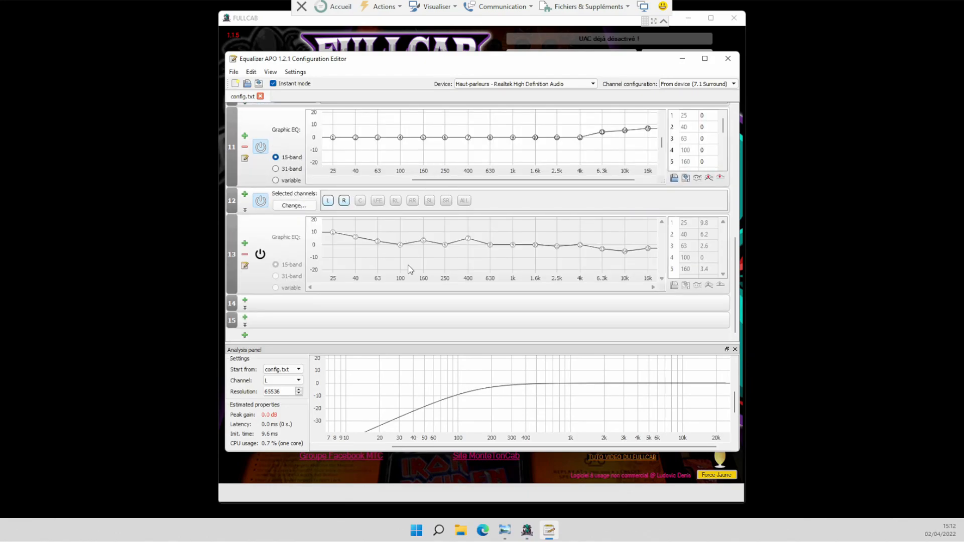
scroll(402, 261, "up", 6)
scroll(387, 257, "up", 3)
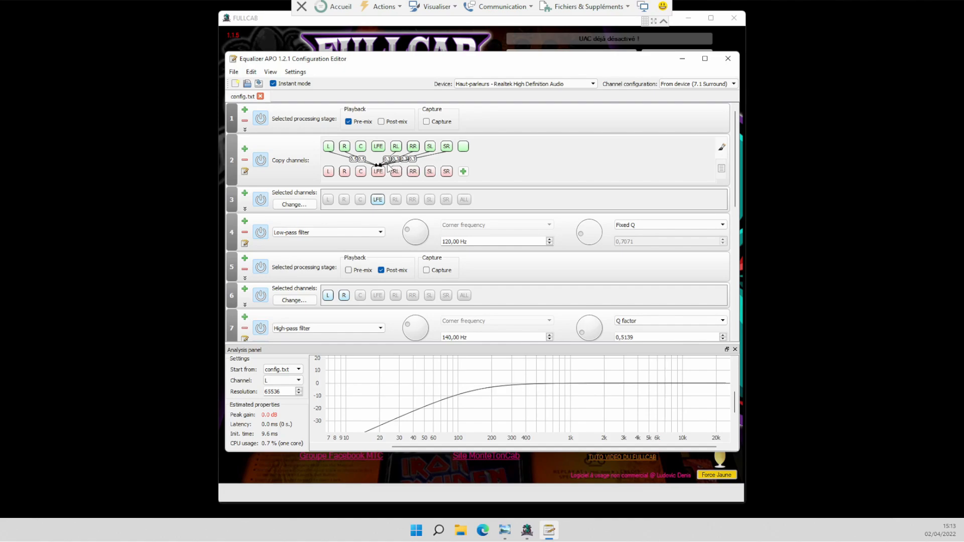
scroll(490, 281, "down", 10)
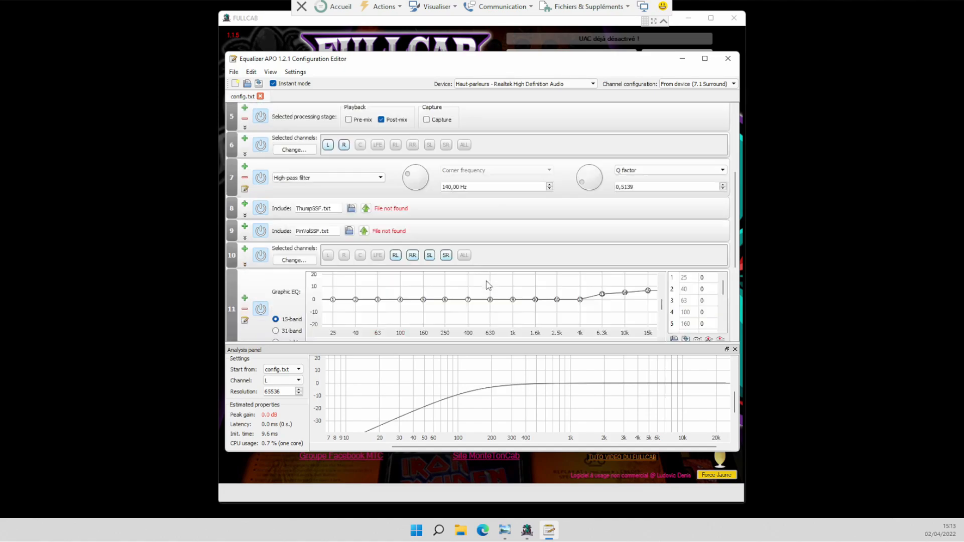
scroll(479, 285, "up", 5)
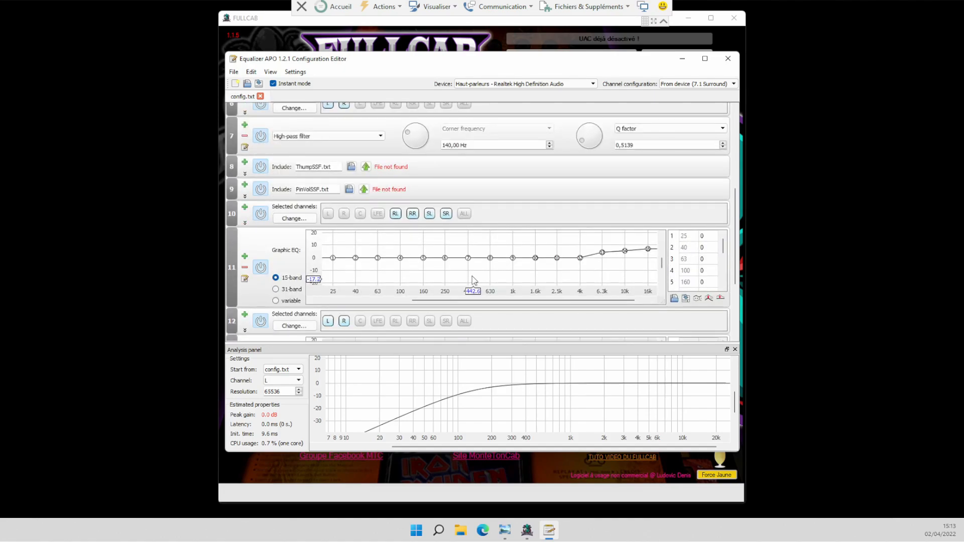
scroll(416, 248, "up", 2)
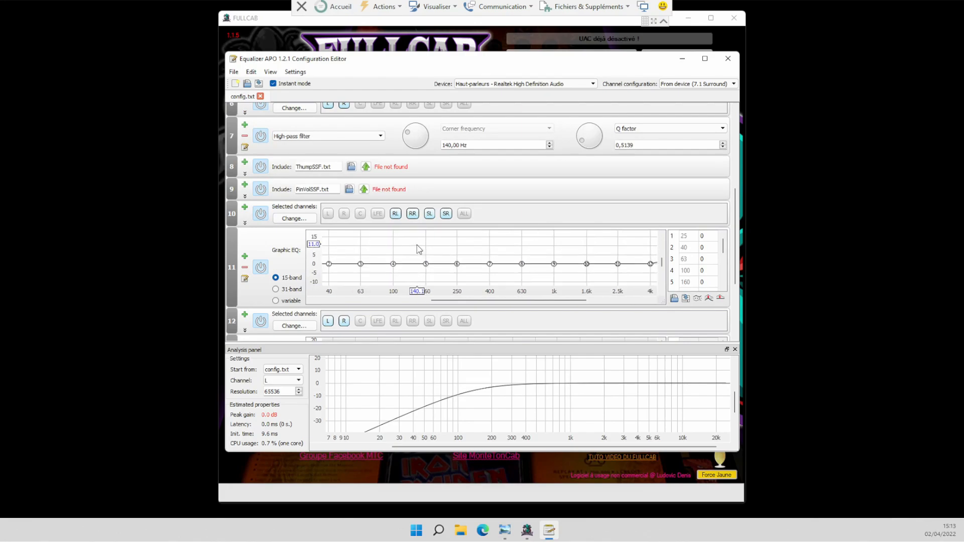
scroll(473, 211, "down", 4)
scroll(521, 237, "down", 2)
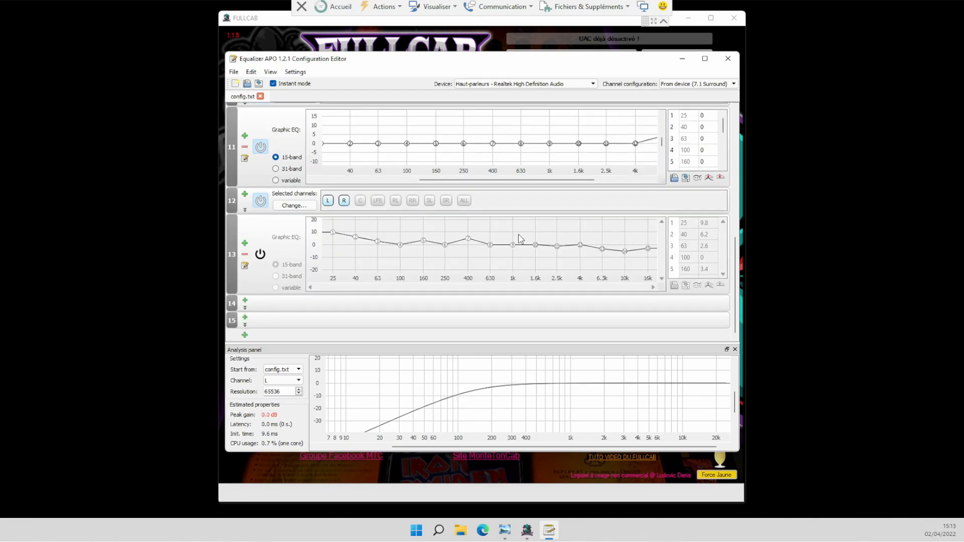
scroll(648, 271, "up", 9)
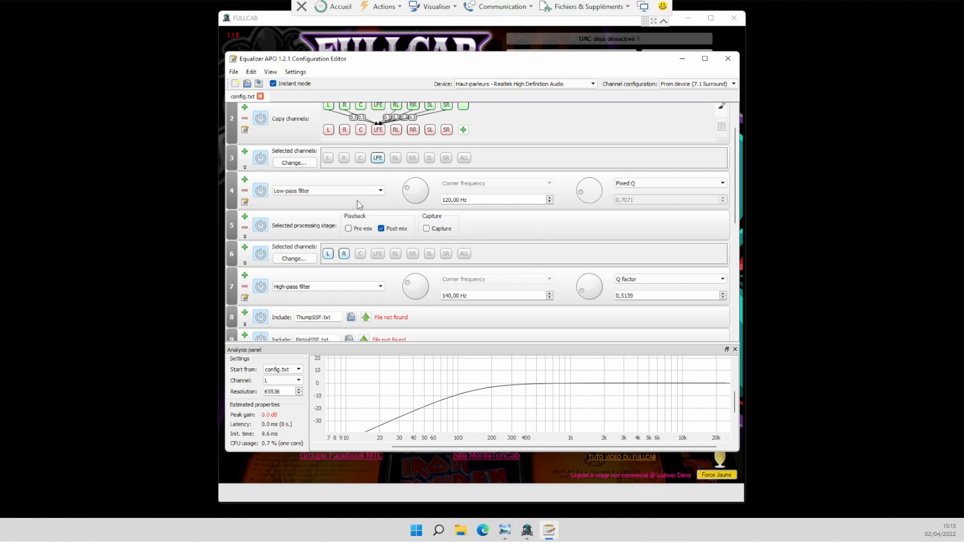
left_click(380, 190)
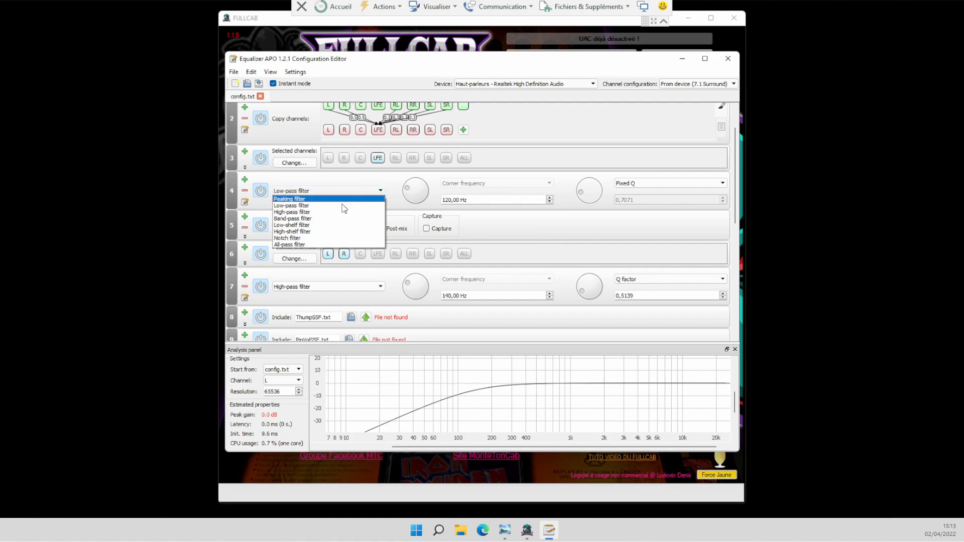
left_click(382, 184)
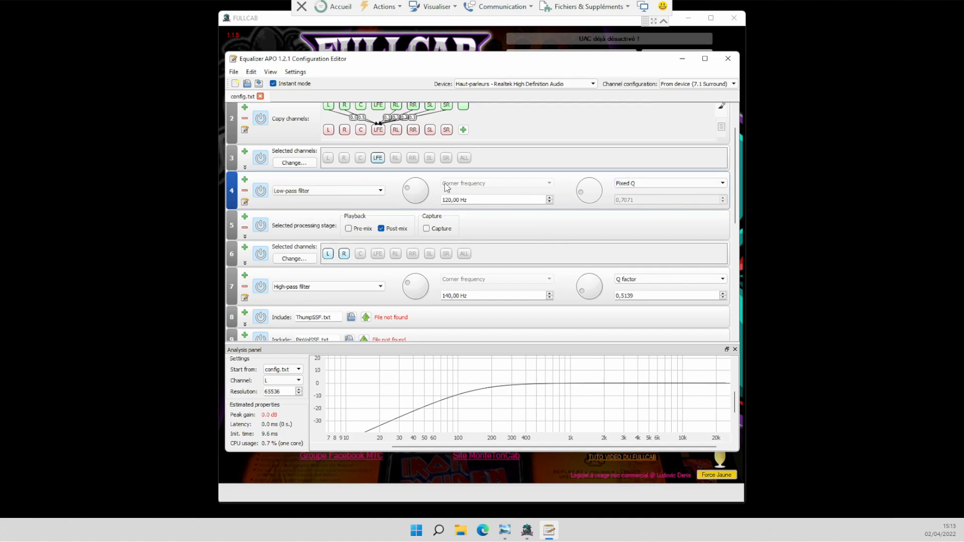
Review the config.txt filter chain from the copied channels to the graphic EQs, and minimize the Configuration Editor
scroll(446, 188, "up", 1)
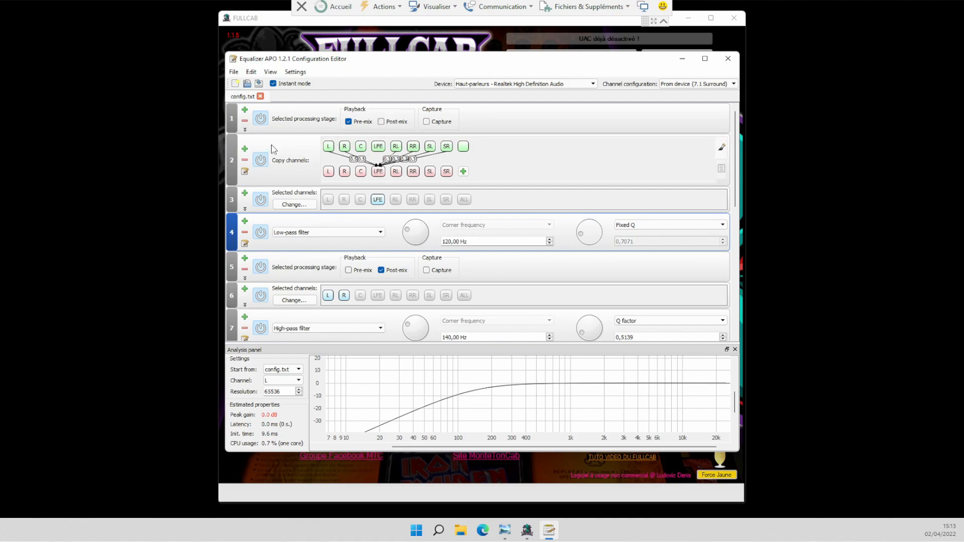
scroll(504, 198, "down", 10)
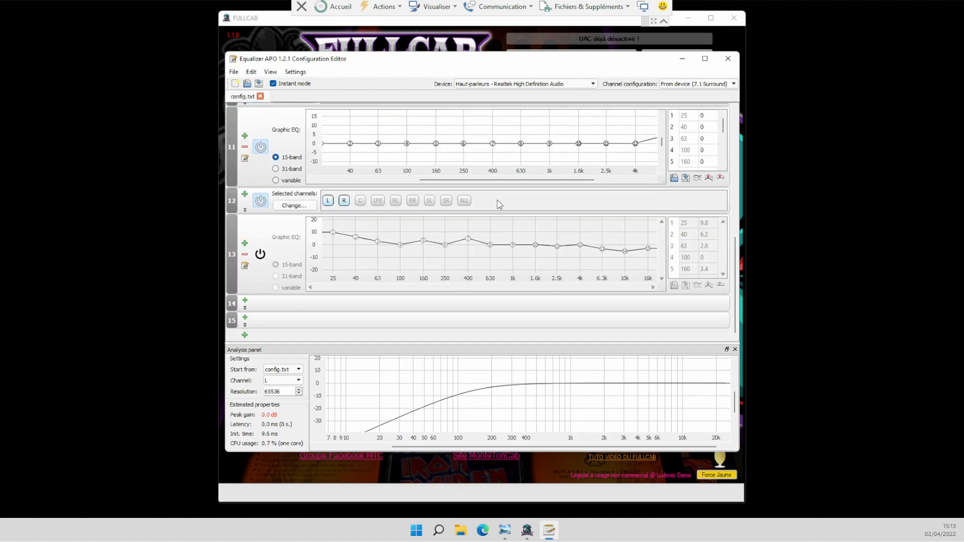
scroll(496, 203, "up", 8)
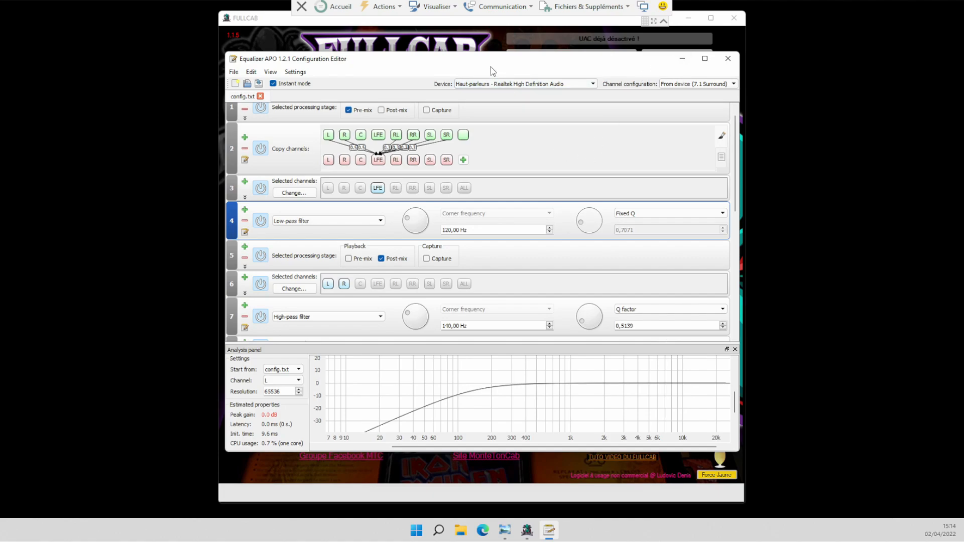
left_click_drag(483, 63, 460, 64)
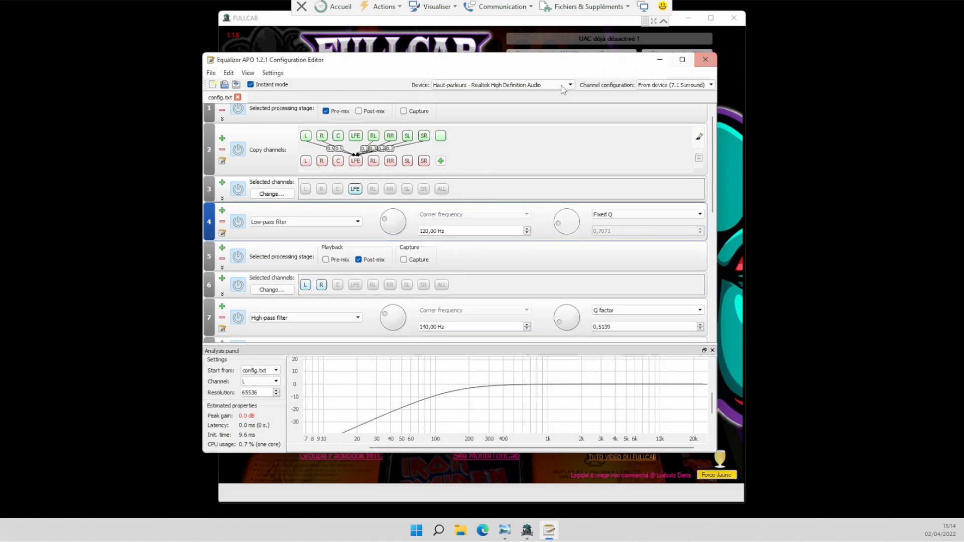
scroll(455, 189, "down", 1)
scroll(455, 189, "down", 1)
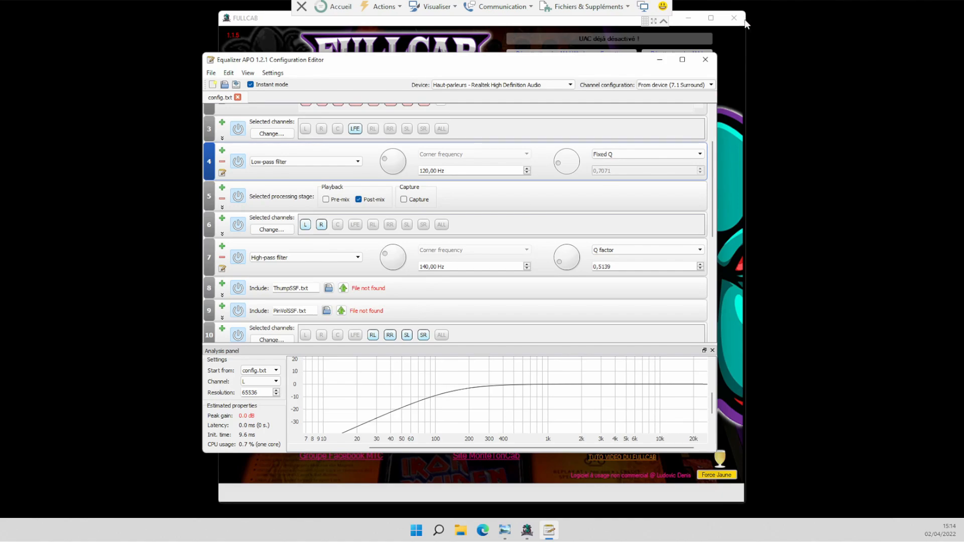
left_click(662, 60)
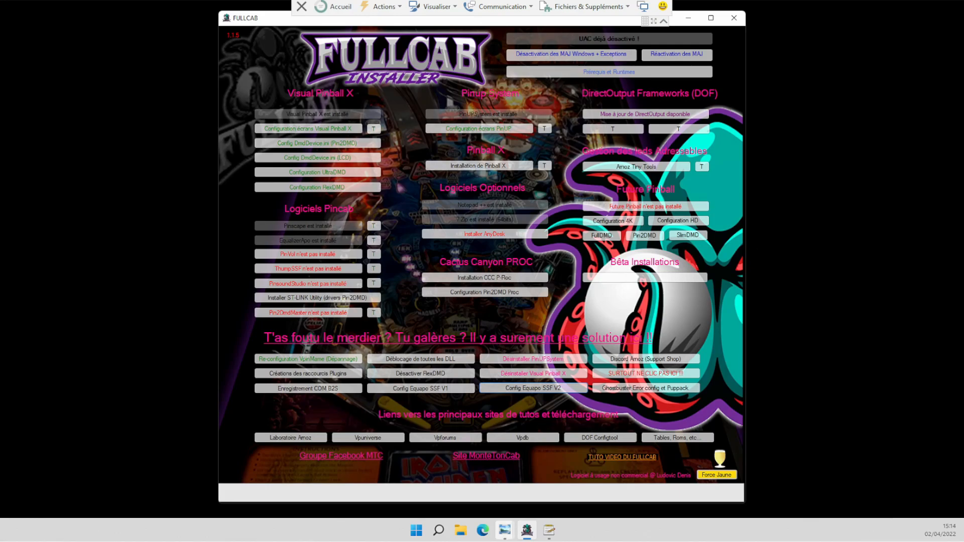
Search Windows for "son" and open the system sound settings
left_click(439, 530)
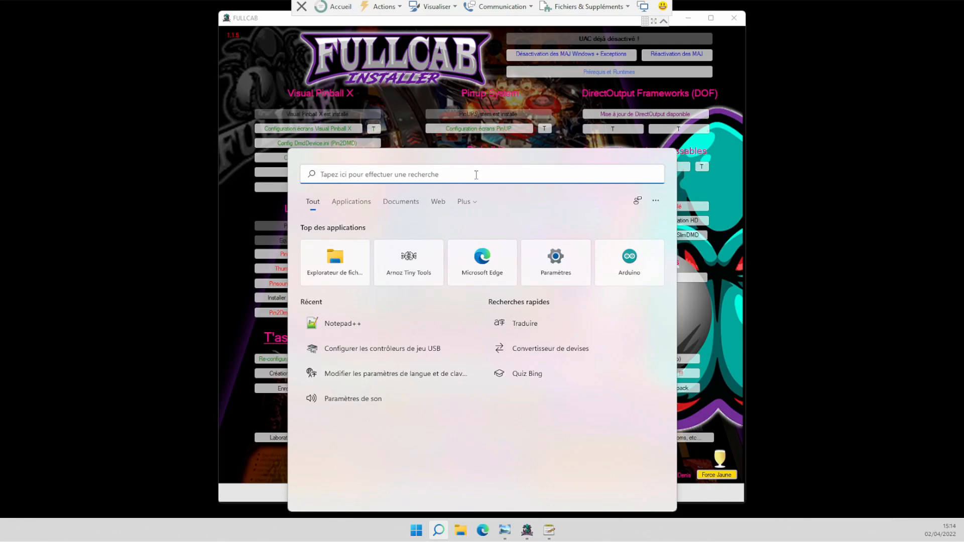
type("sopn")
key("BackSpace")
key("BackSpace")
type("n")
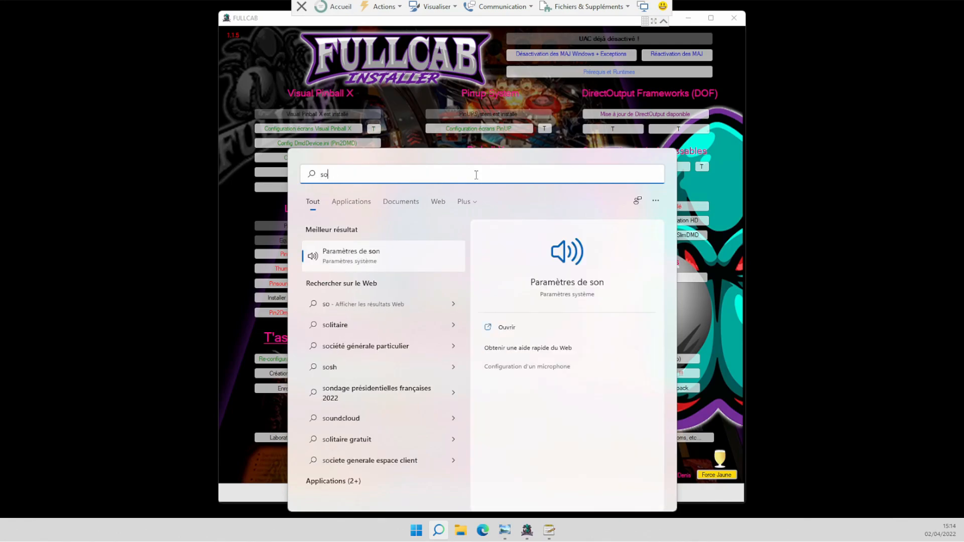
key("Return")
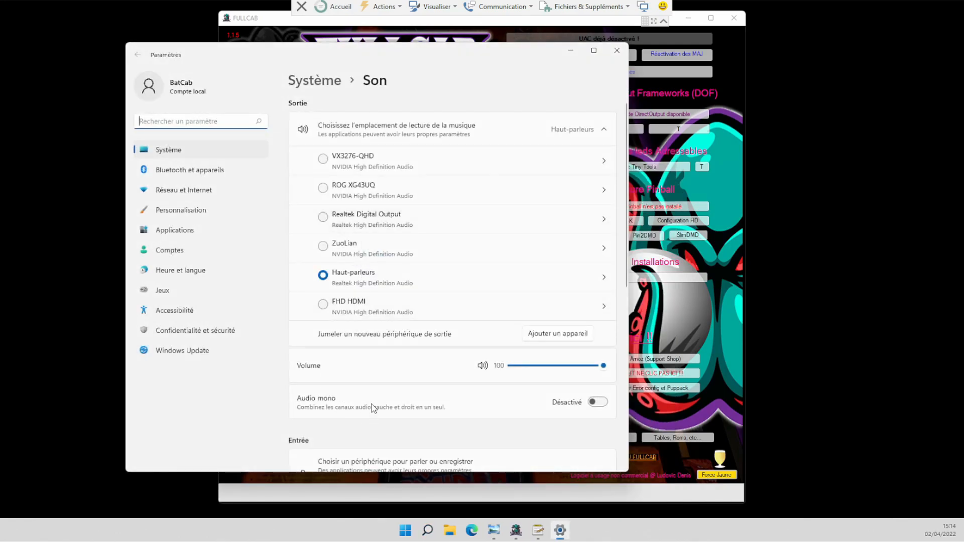
Check the output and input volume levels in the sound settings, and close the settings window
left_click(603, 366)
scroll(505, 387, "down", 5)
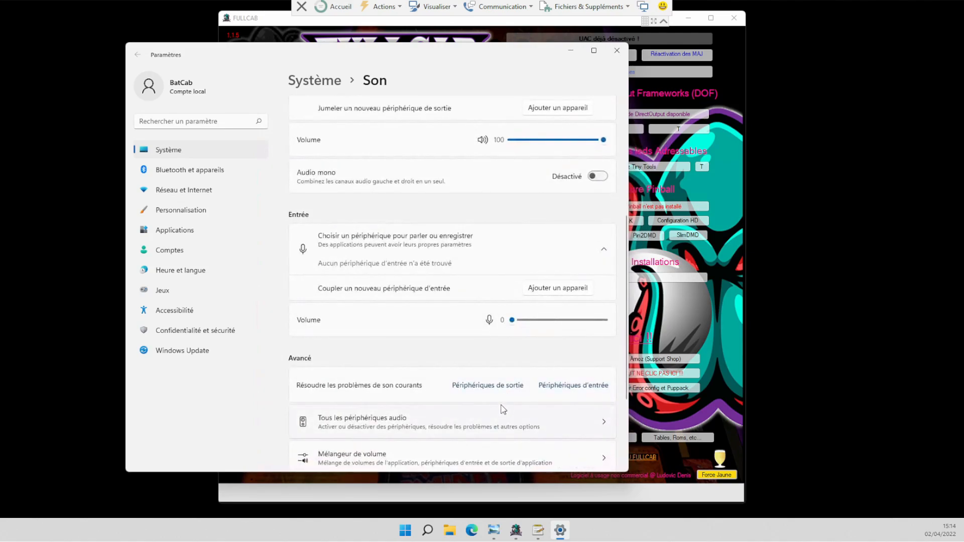
left_click(516, 321)
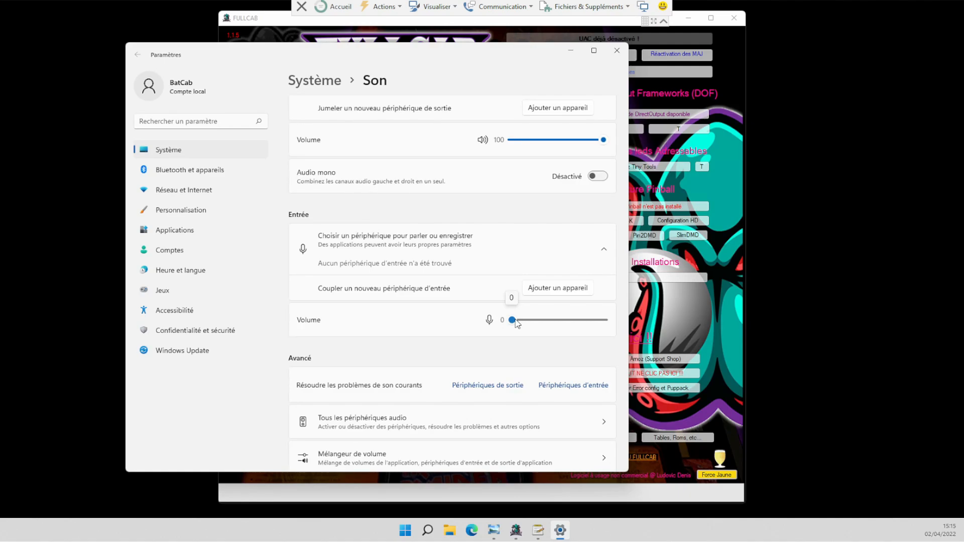
scroll(532, 322, "up", 3)
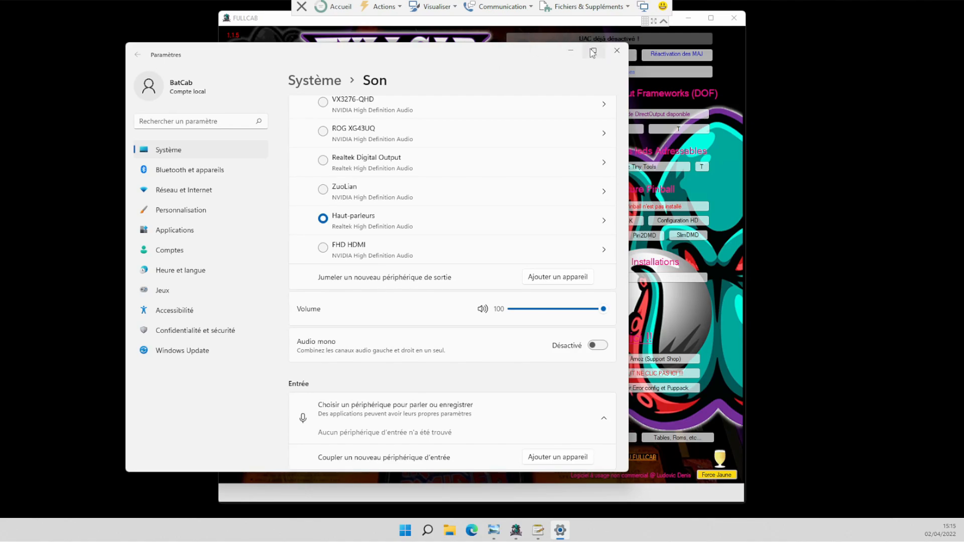
left_click(618, 51)
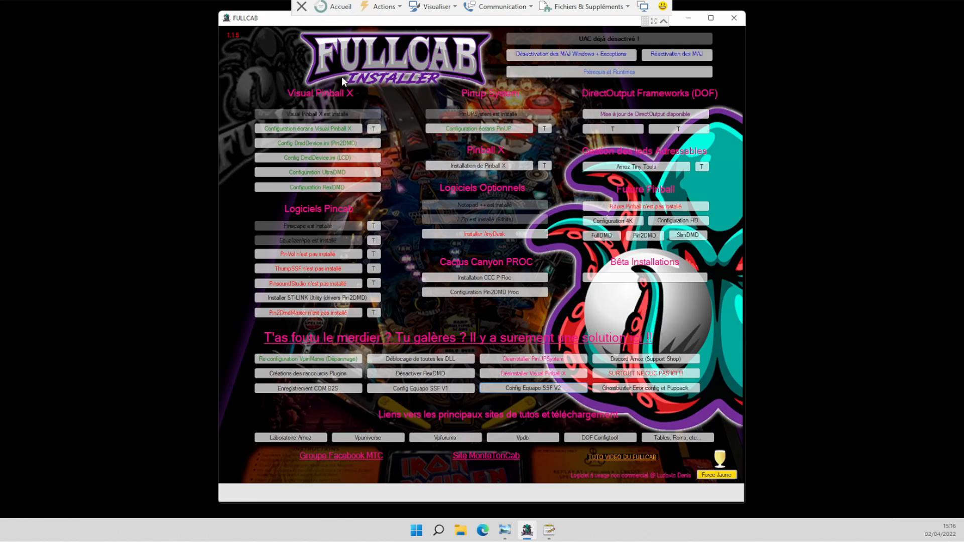
Install PinVol from FULLCAB and launch PinVol.exe from the C:\PinVol folder
left_click(297, 255)
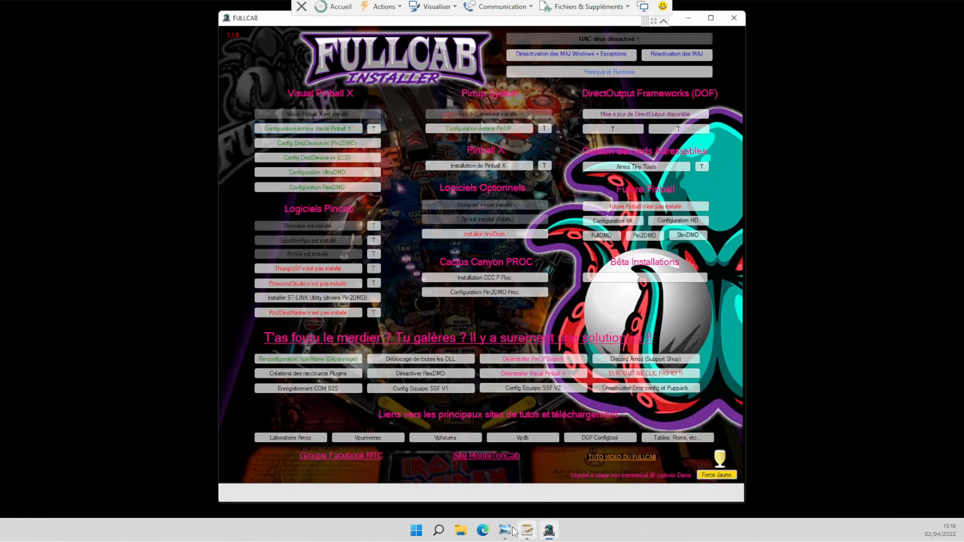
left_click(461, 530)
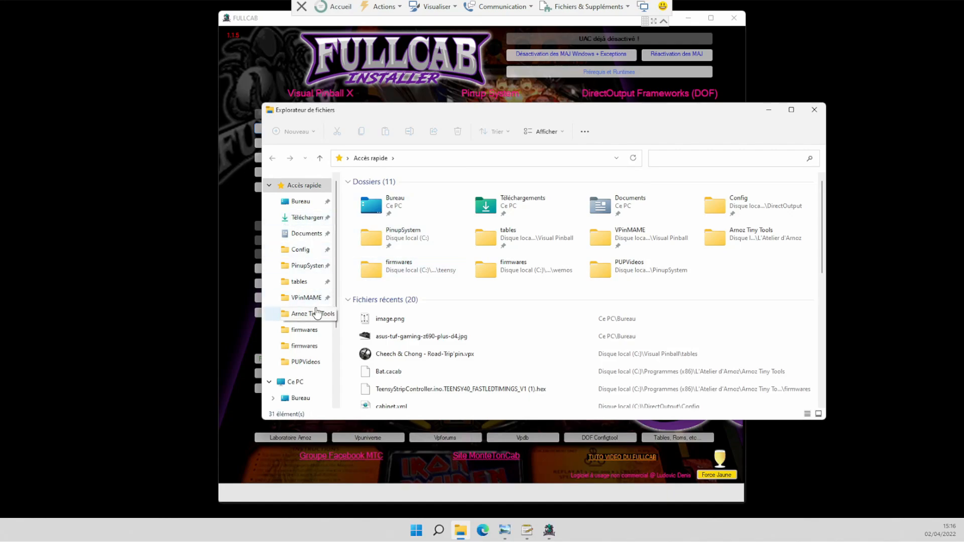
scroll(317, 313, "down", 2)
left_click(295, 298)
left_click(422, 274)
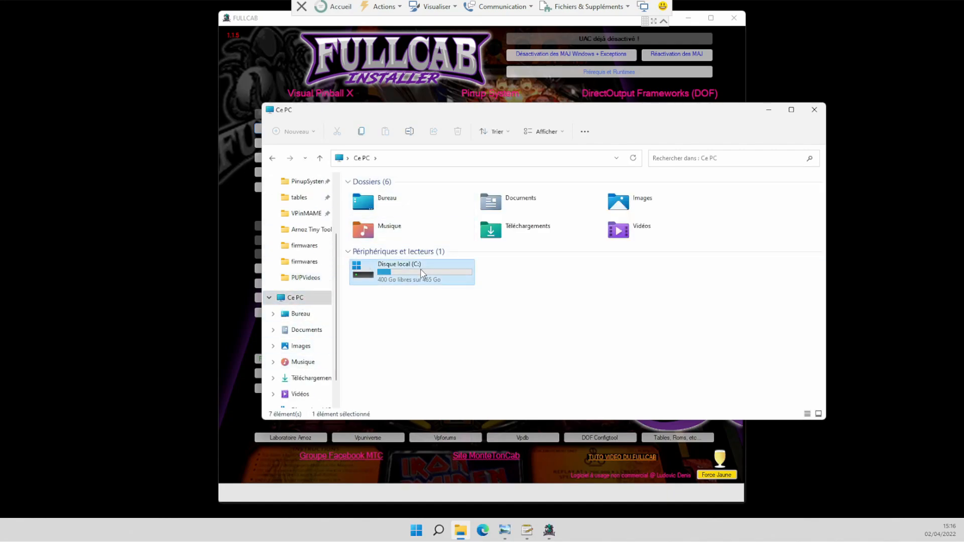
double_click(422, 274)
double_click(369, 255)
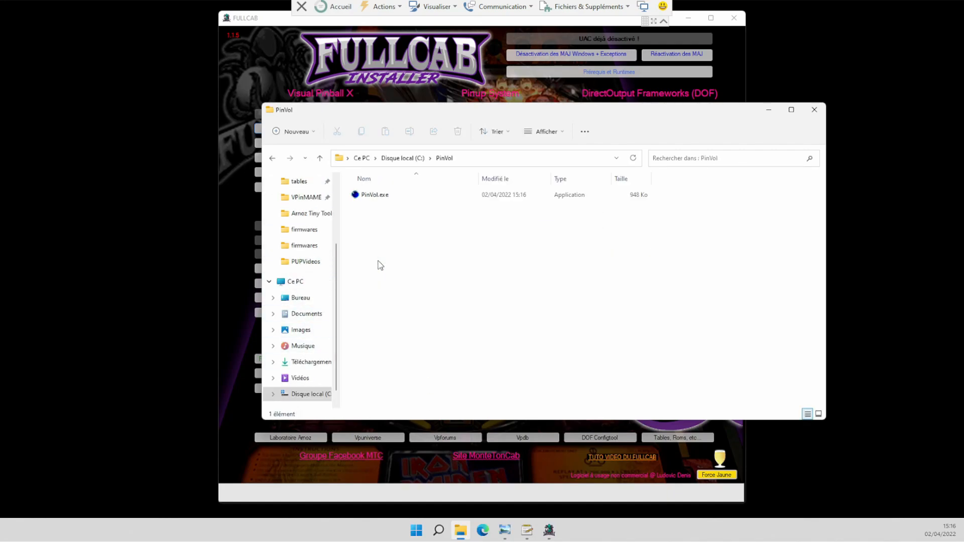
left_click(380, 200)
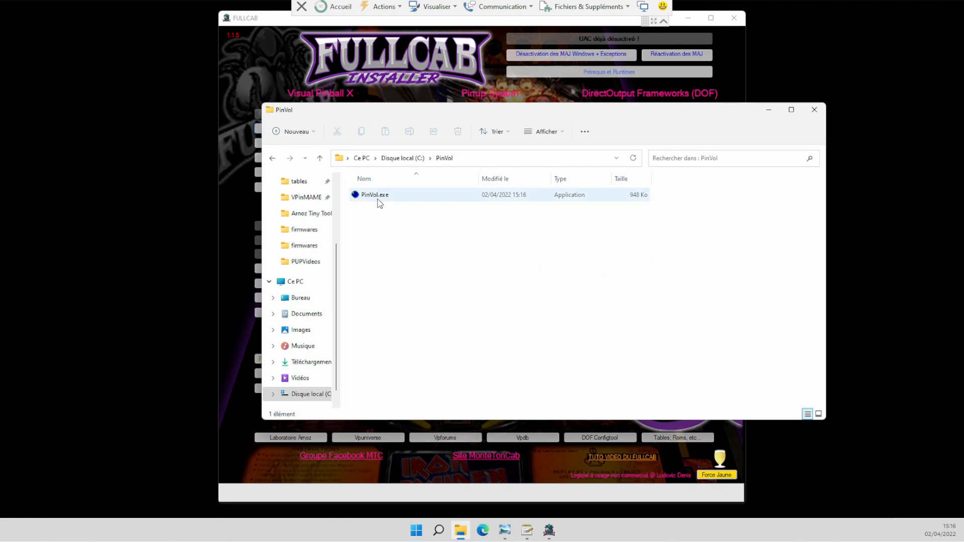
double_click(380, 195)
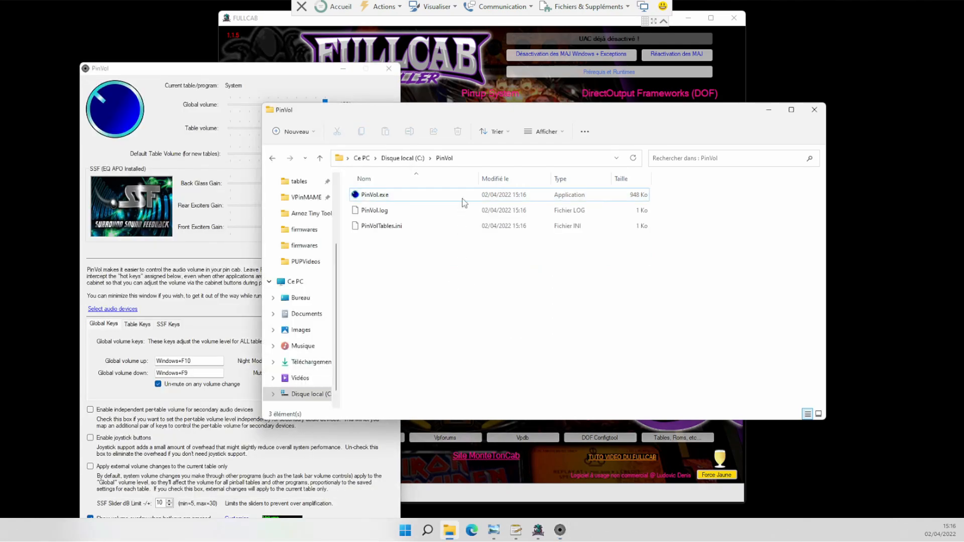
Uncover the PinVol window and review its Global Keys, Table Keys and SSF Keys hotkey assignments
left_click_drag(453, 116, 636, 117)
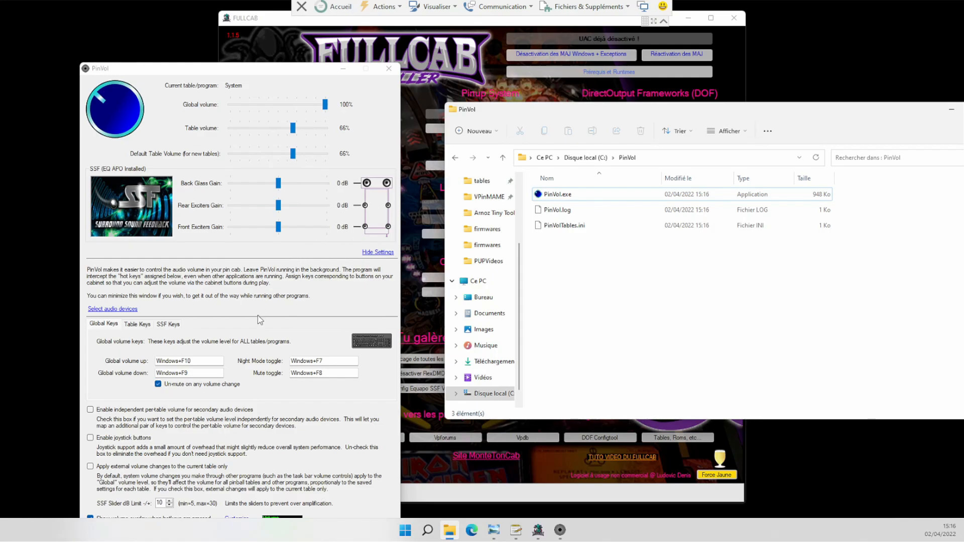
left_click(132, 328)
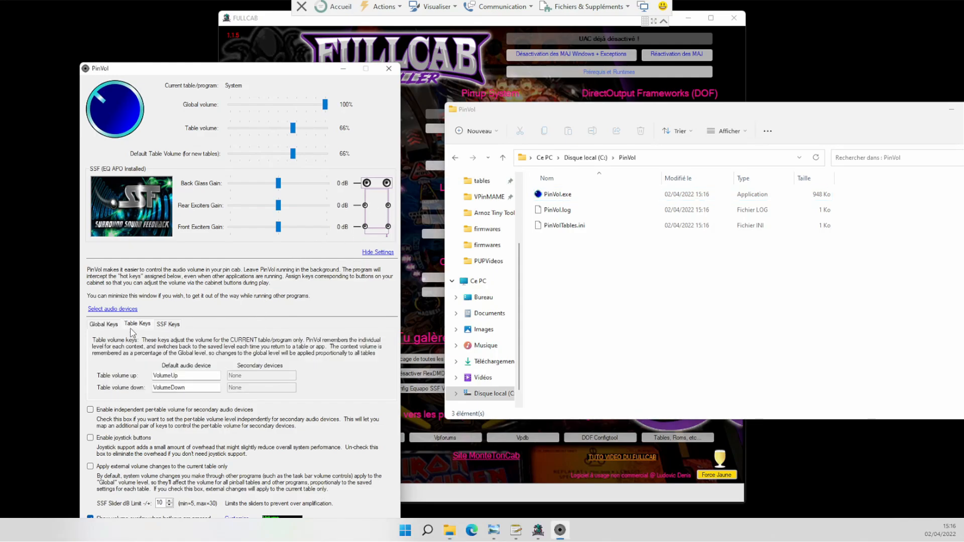
left_click(106, 325)
left_click(137, 324)
left_click(168, 324)
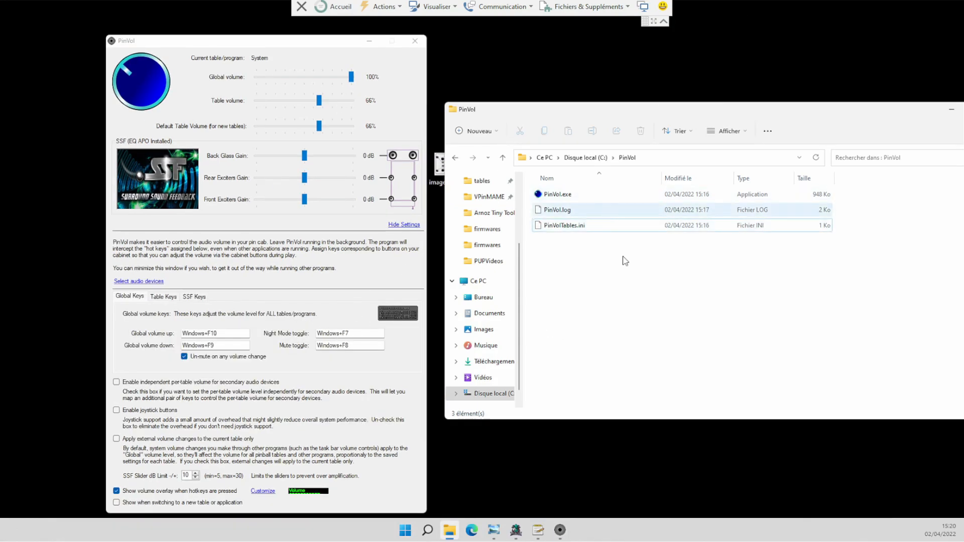
Open PinVolTables.ini from the PinVol folder in Notepad++
left_click(572, 224)
left_click(558, 210)
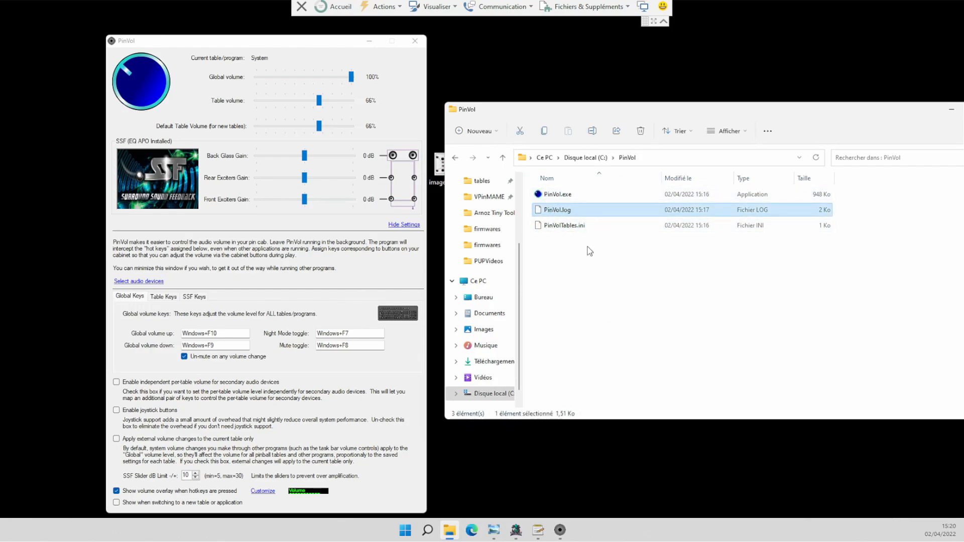
left_click(571, 227)
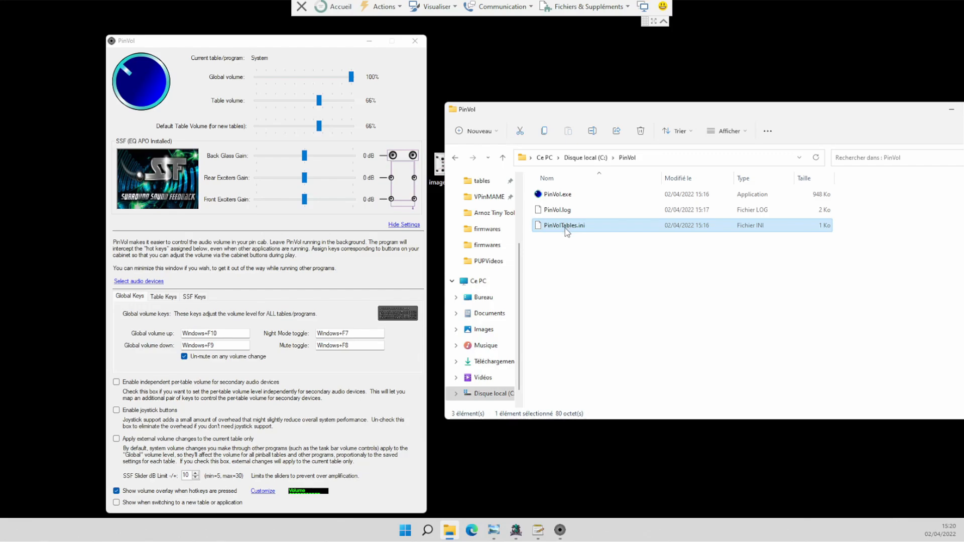
right_click(564, 229)
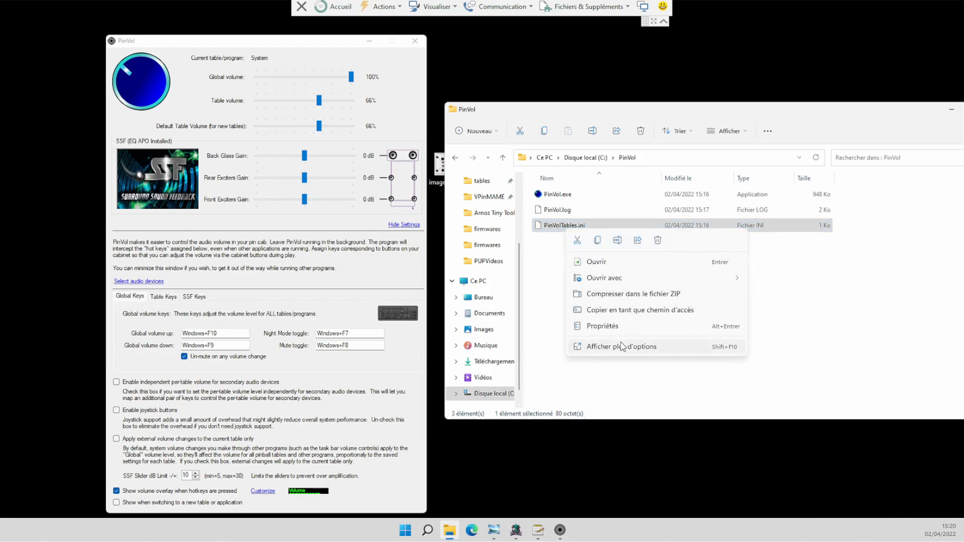
left_click(621, 342)
left_click(614, 292)
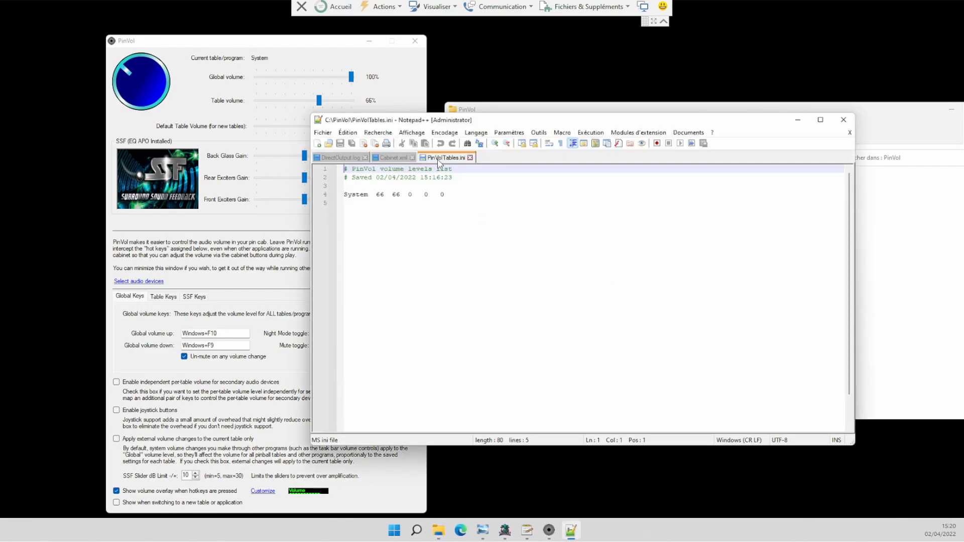
Examine the System line of volume levels in PinVolTables.ini, keeping the PinVol window in view
left_click_drag(454, 123, 559, 148)
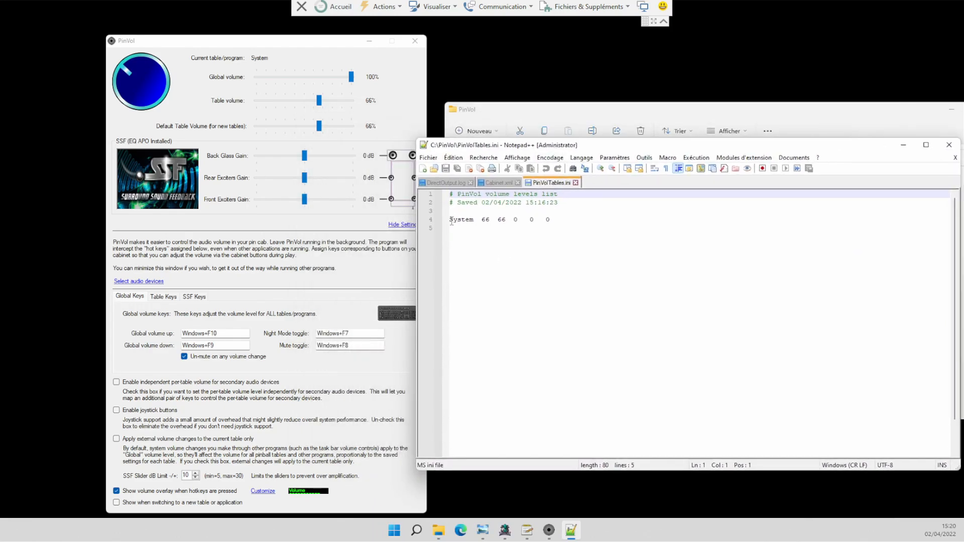
left_click_drag(450, 221, 559, 221)
left_click(585, 243)
left_click_drag(833, 149, 706, 147)
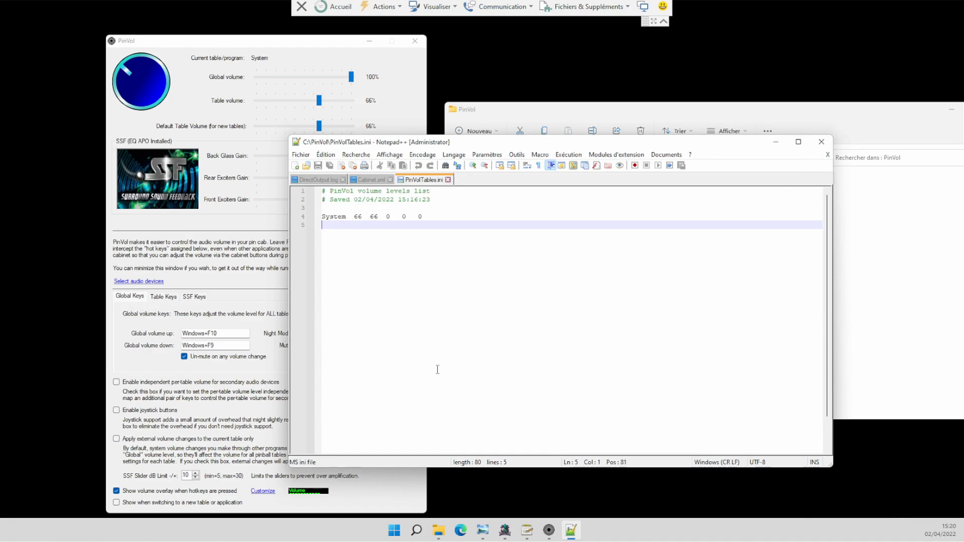
Run the AC-DC Premium (Stern 2013) Pwr Up table from the tables folder, then quit it and close Visual Pinball
left_click(438, 530)
scroll(491, 262, "up", 2)
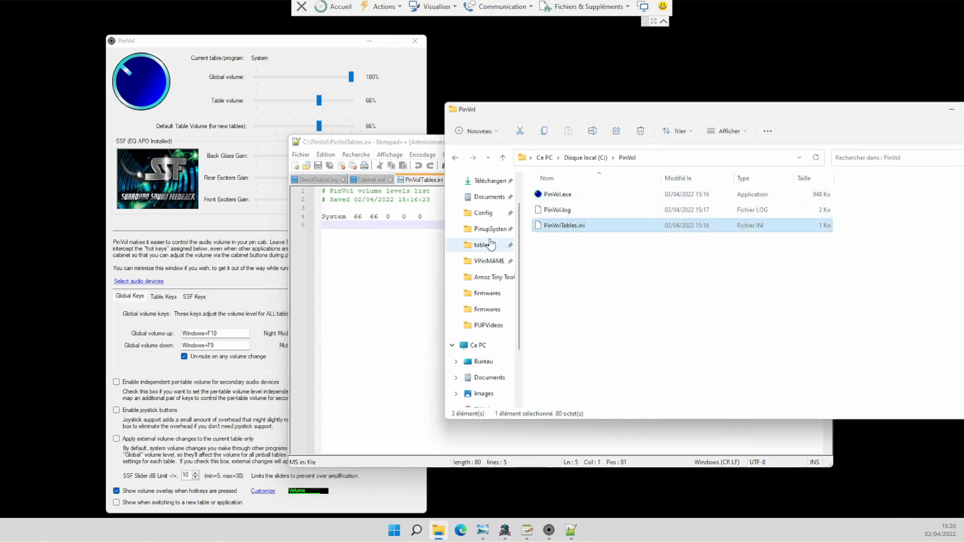
left_click(482, 244)
double_click(596, 275)
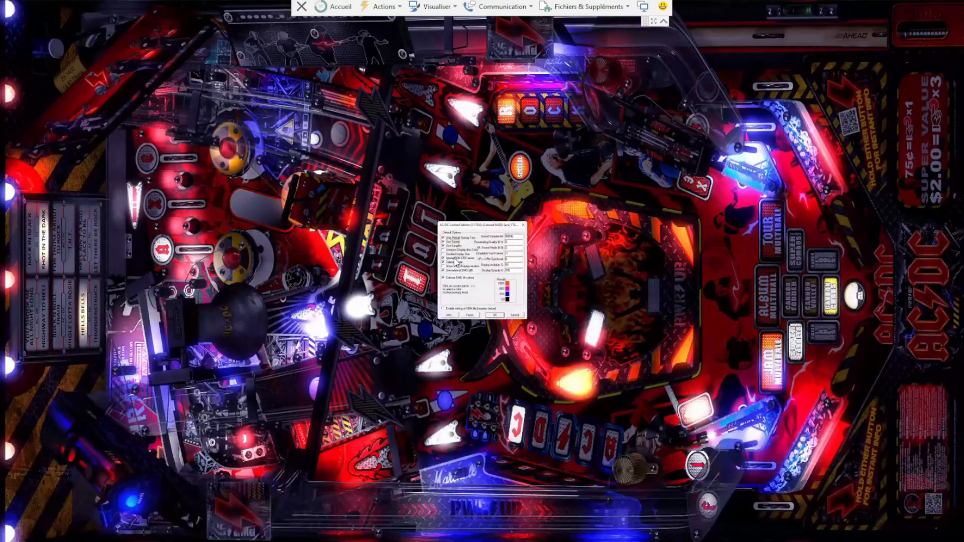
key("Return")
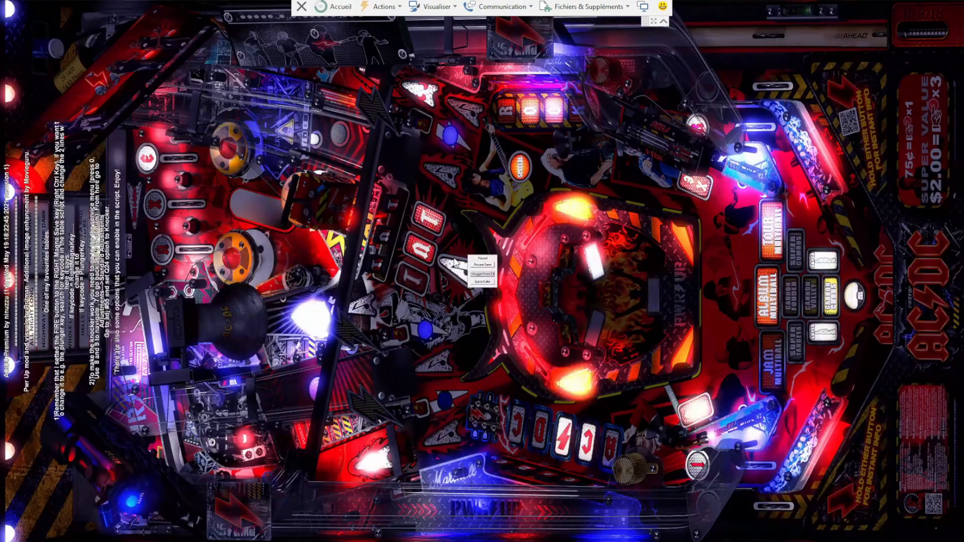
key("Escape")
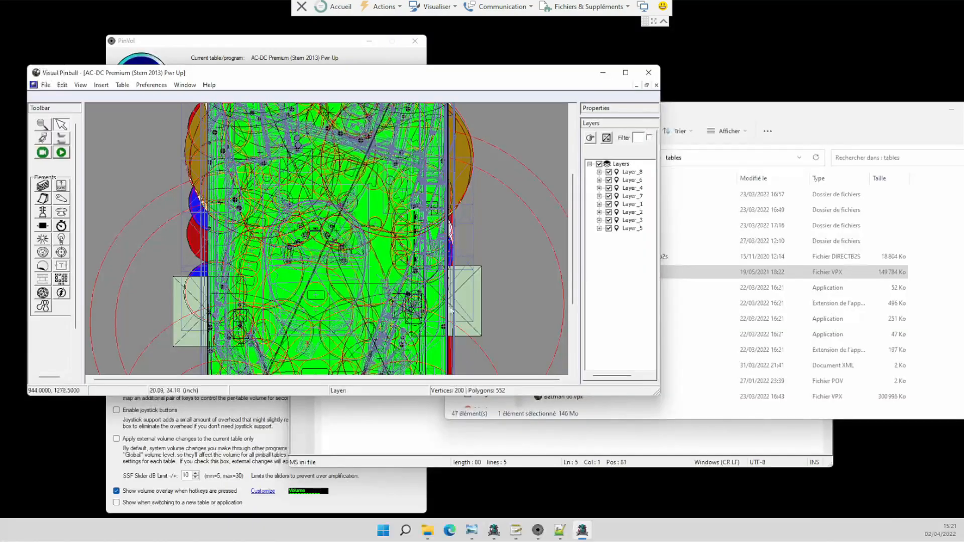
left_click(648, 74)
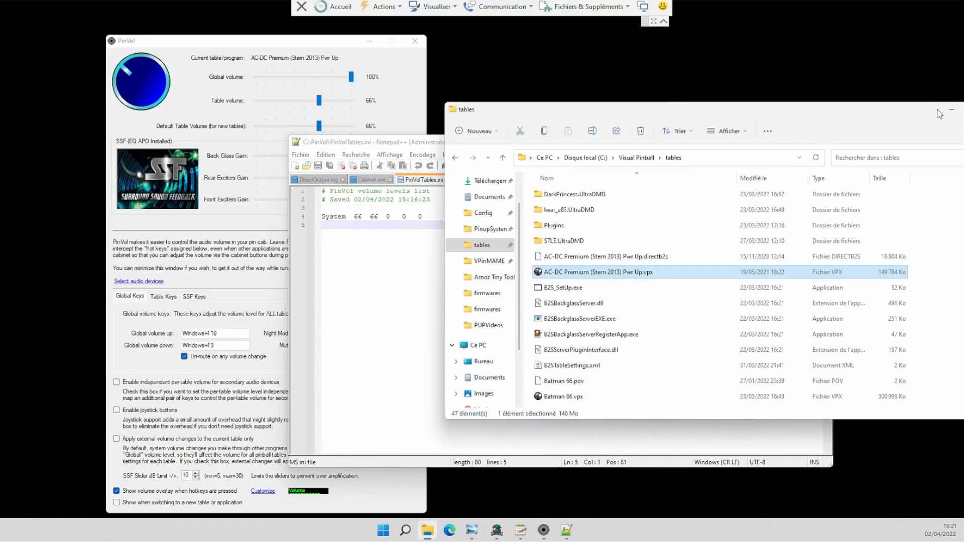
Minimize the tables folder and reload the modified PinVolTables.ini in Notepad++
left_click_drag(907, 113, 686, 122)
left_click(776, 118)
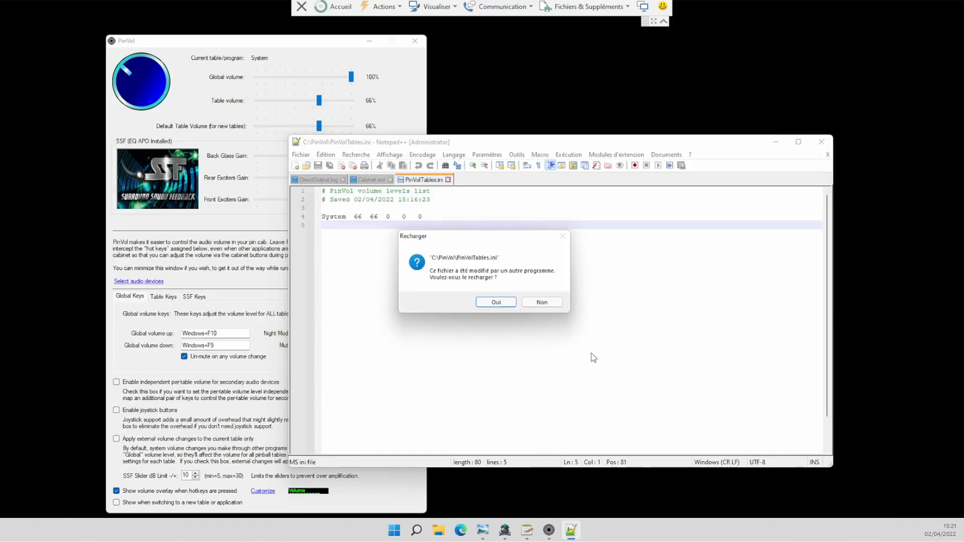
left_click(496, 302)
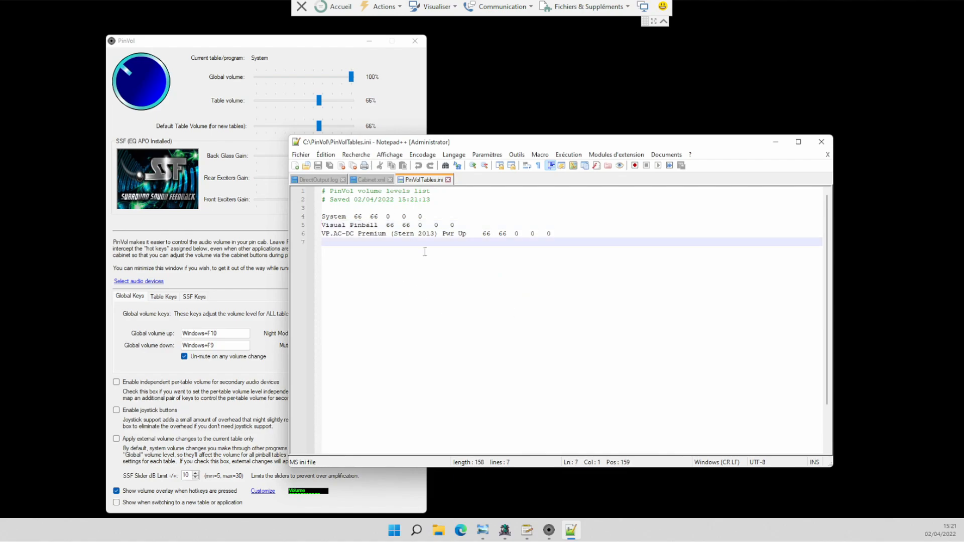
Examine the AC-DC Premium (Stern 2013) Pwr Up volume levels in PinVolTables.ini and move Notepad++ clear of the PinVol window
left_click(332, 234)
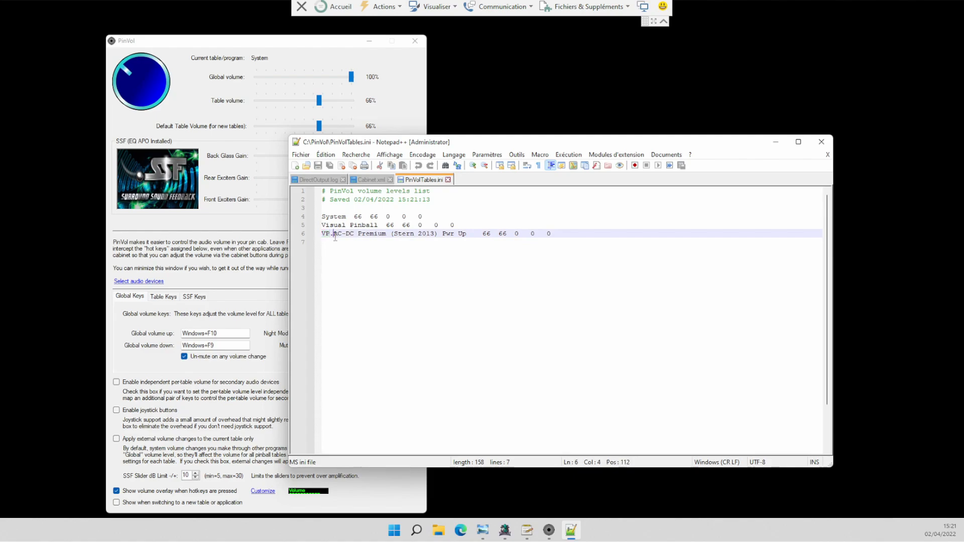
left_click_drag(334, 234, 505, 234)
left_click_drag(507, 142, 667, 166)
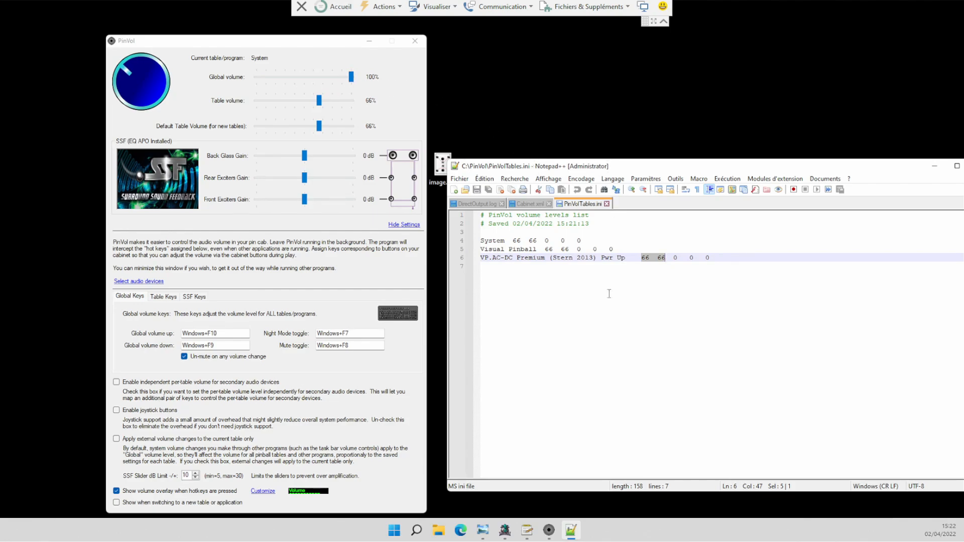
Select PinVolSSF.txt for its Include row in the Equalizer APO Configuration Editor, then return to Notepad++
mouse_move(527, 529)
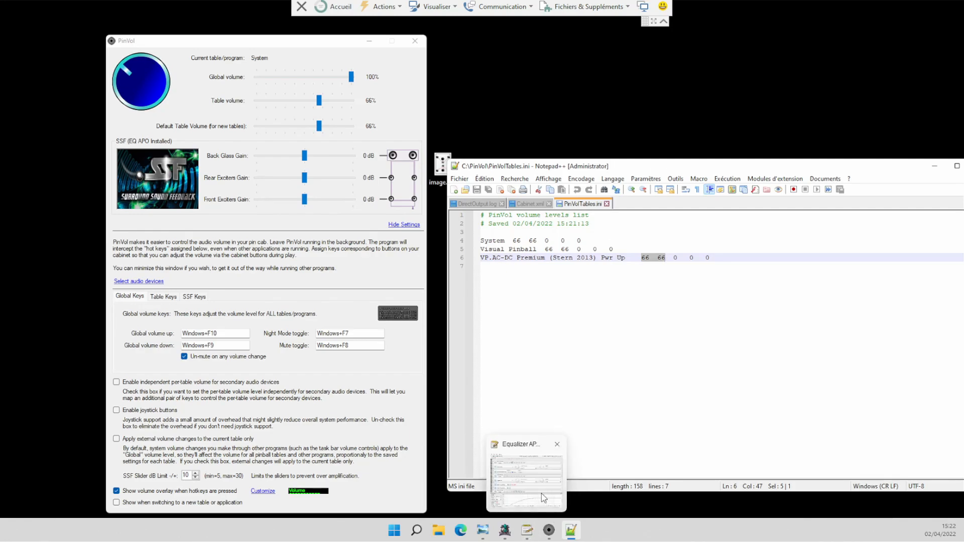
left_click(530, 484)
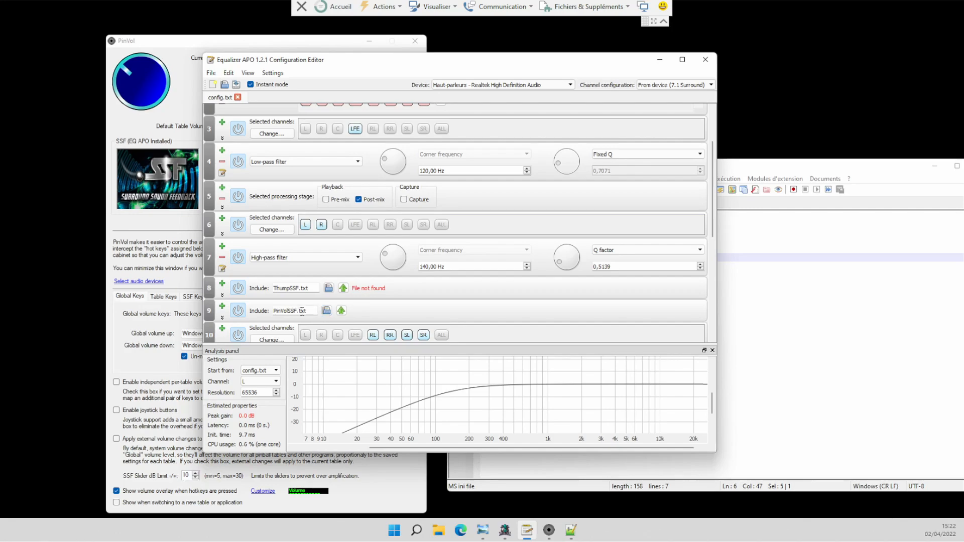
left_click(325, 313)
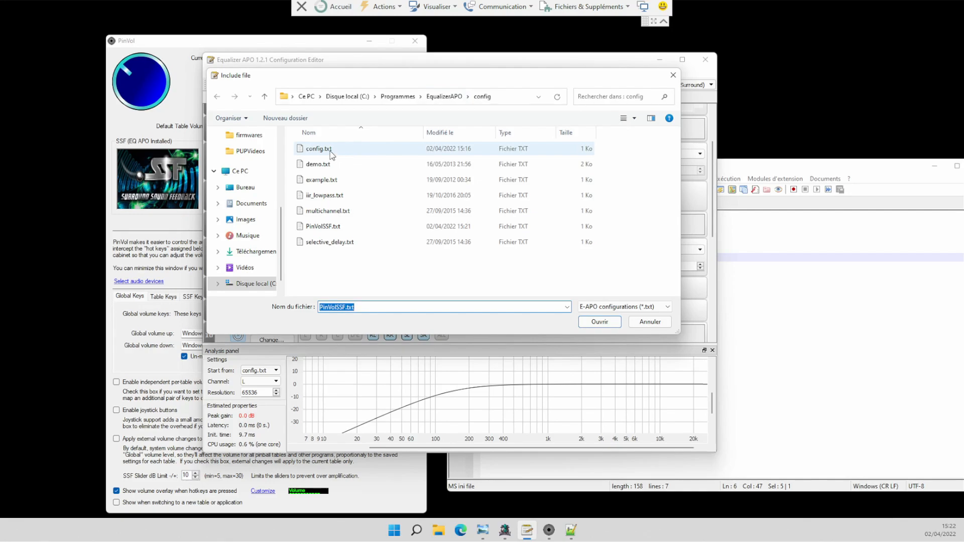
double_click(331, 227)
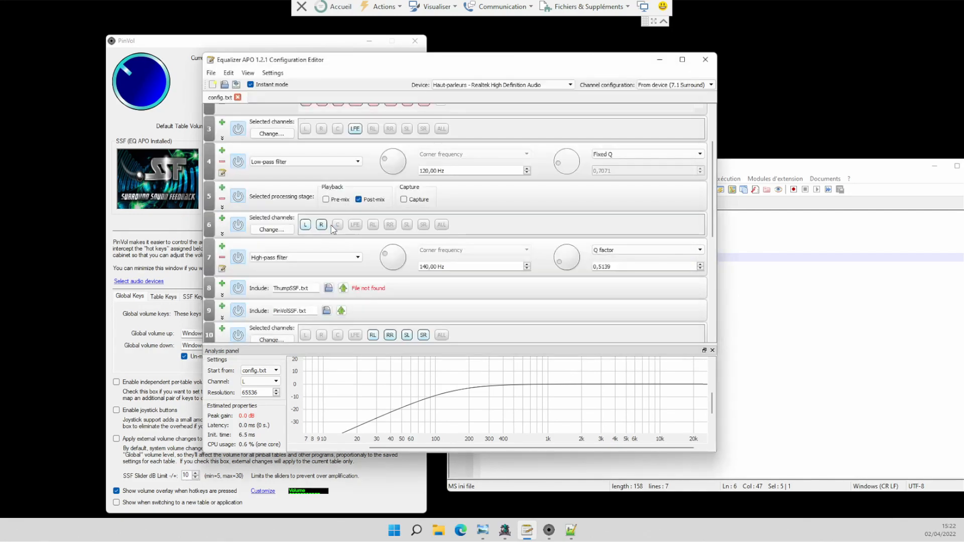
left_click(841, 339)
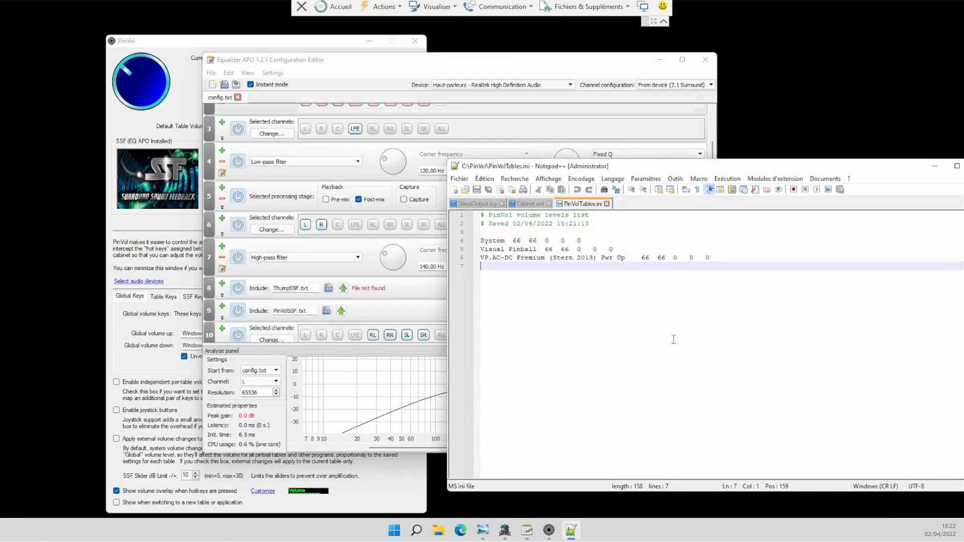
Open PinVolSSF.txt from C:\Programmes\EqualizerAPO\config in Notepad
left_click(439, 530)
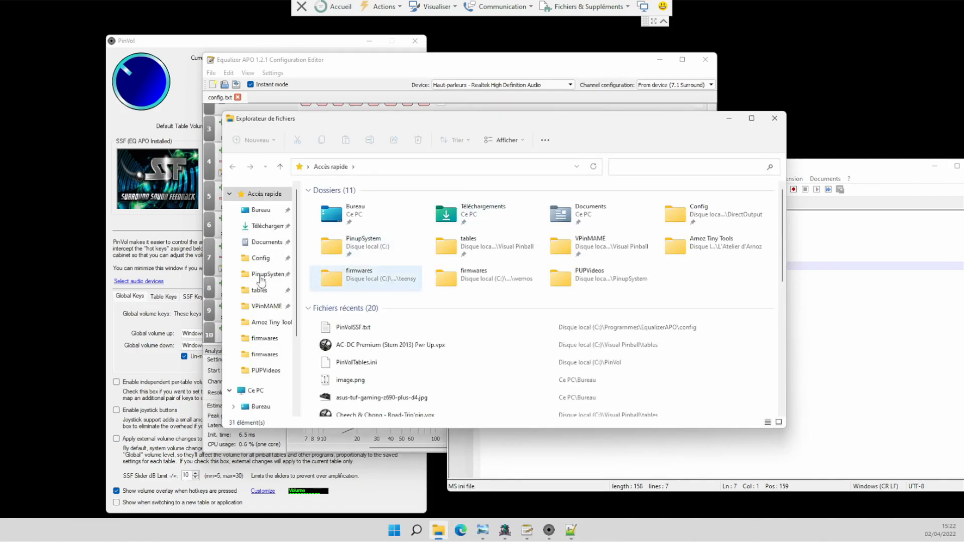
left_click(259, 391)
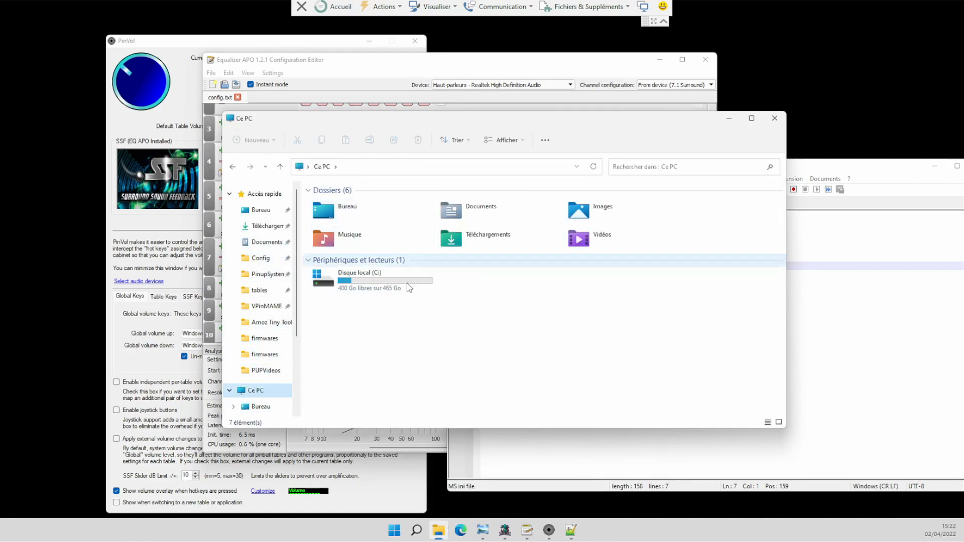
double_click(408, 288)
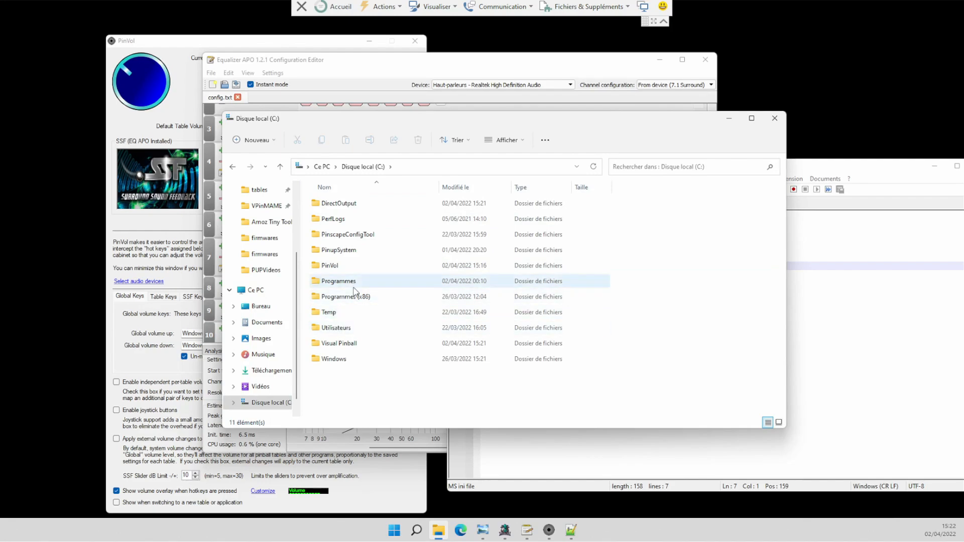
double_click(354, 288)
double_click(355, 264)
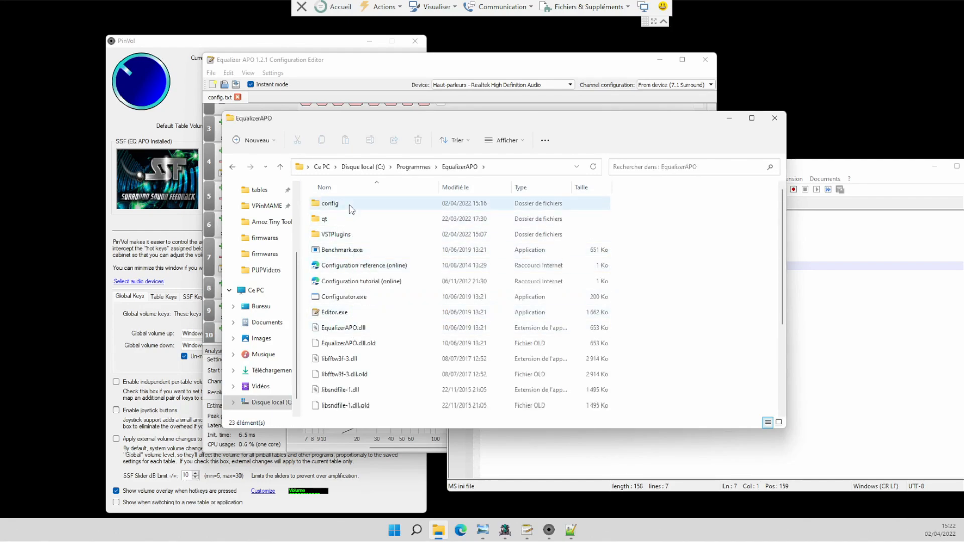
double_click(350, 204)
double_click(342, 281)
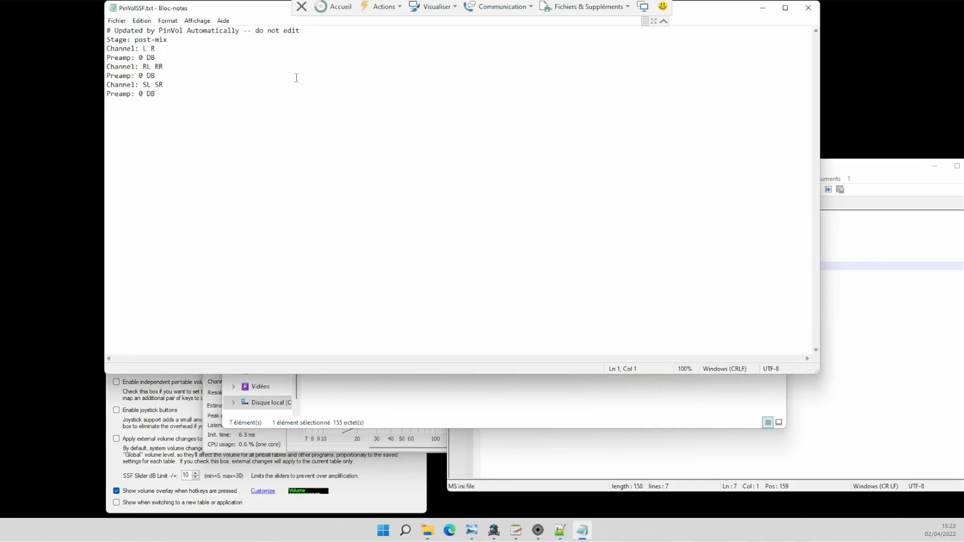
Examine the channel and preamp lines of PinVolSSF.txt, then close the file and the config folder
left_click_drag(257, 14, 363, 142)
left_click_drag(279, 225, 213, 175)
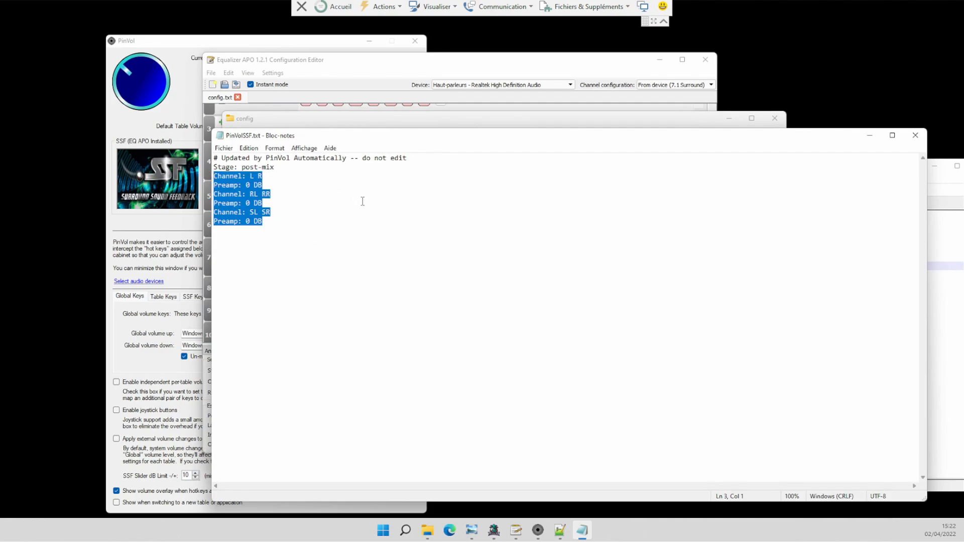
left_click(279, 227)
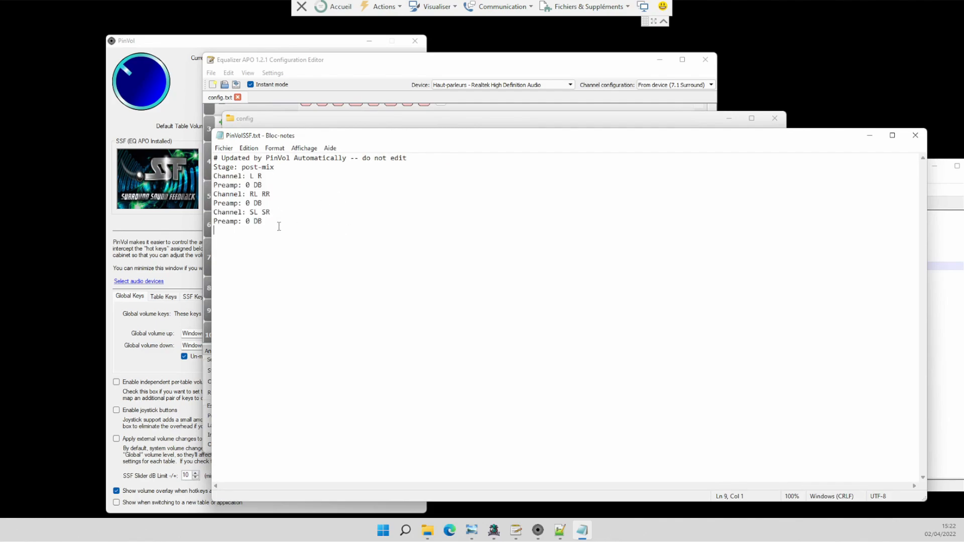
left_click(916, 135)
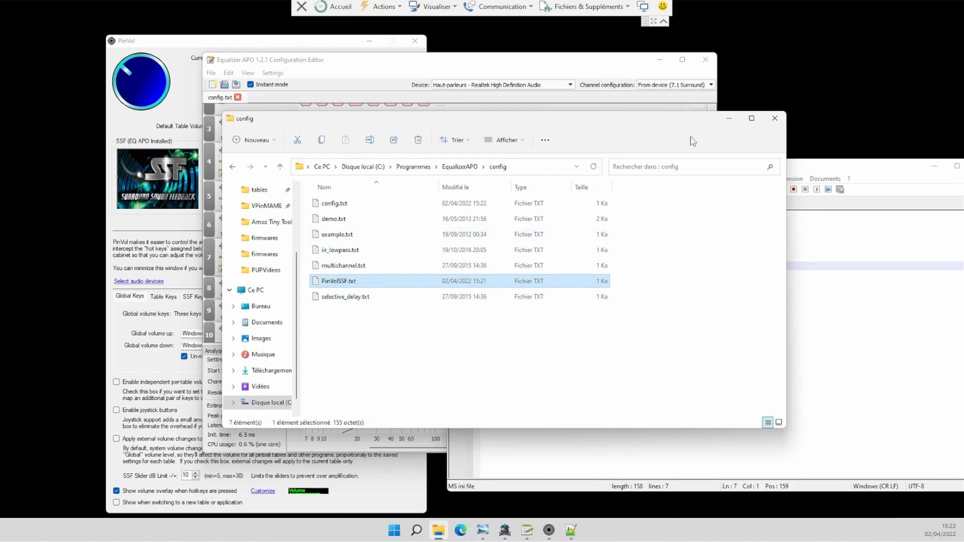
left_click(772, 120)
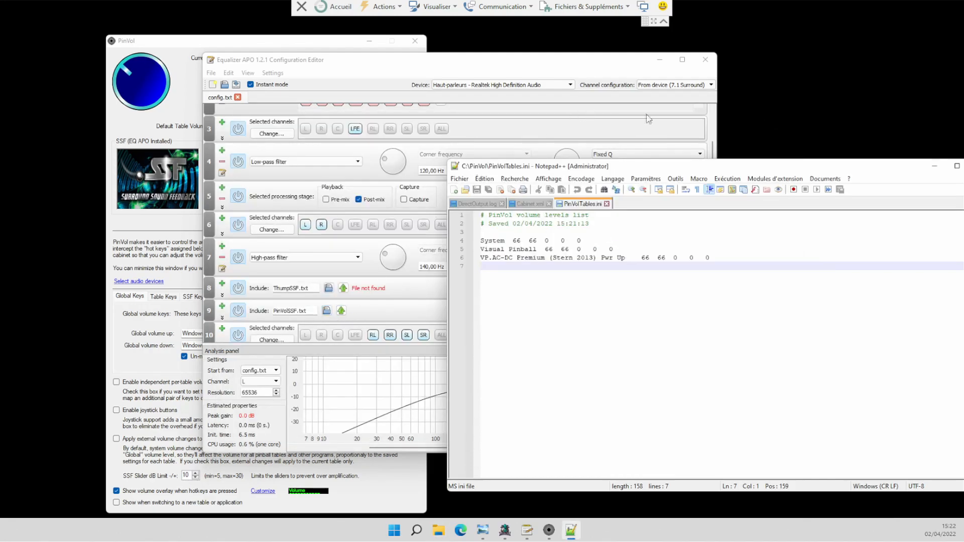
Minimize the Equalizer APO editor, then set PinVol's default table volume and table volume to 65%
left_click_drag(693, 169, 673, 166)
left_click(660, 60)
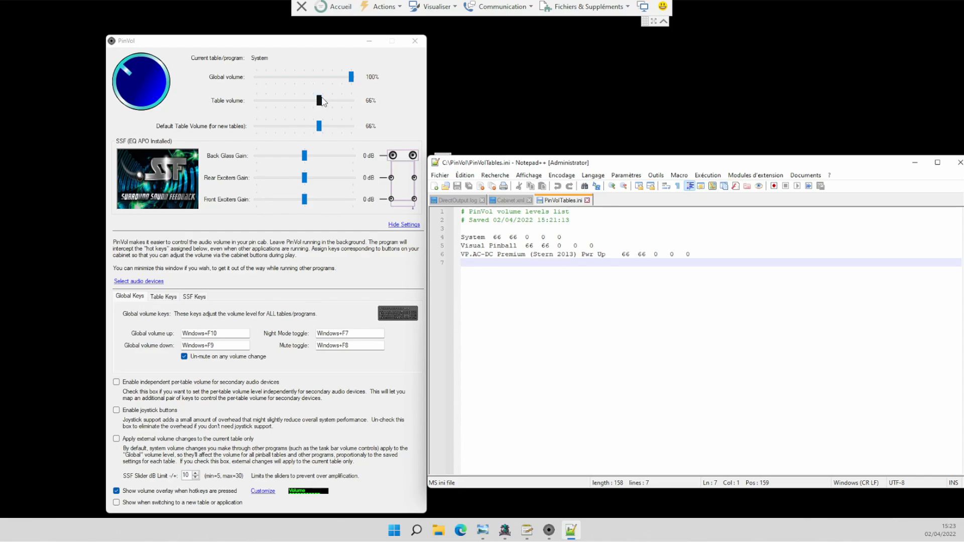
left_click_drag(323, 102, 320, 129)
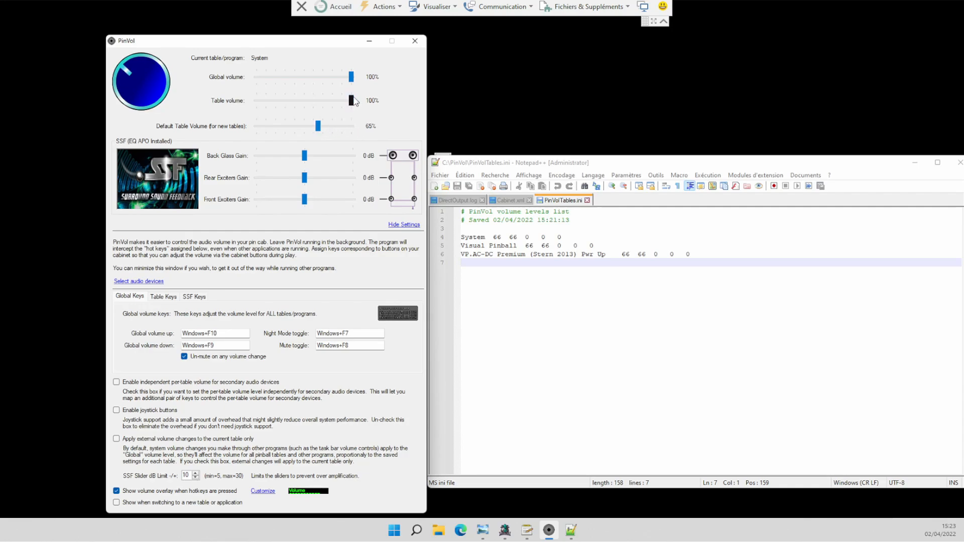
left_click_drag(352, 102, 318, 100)
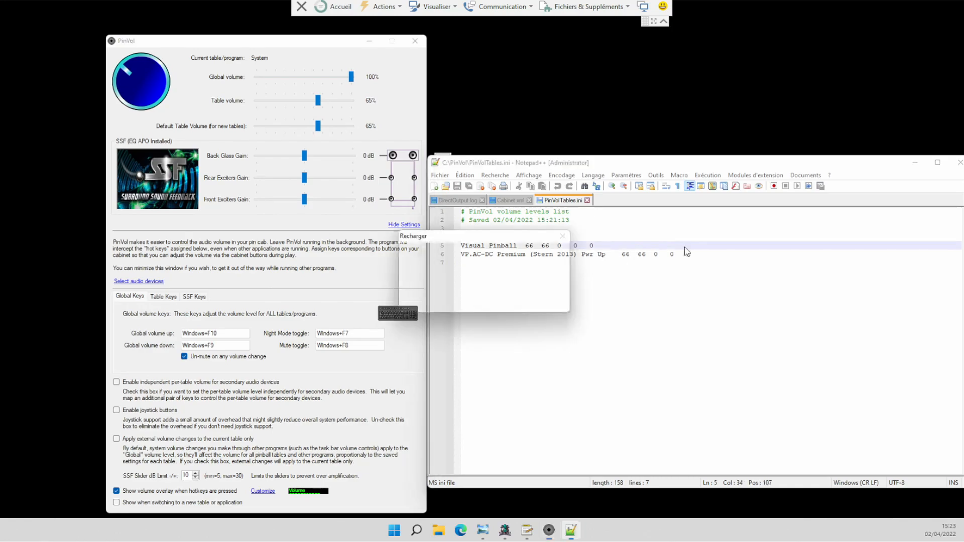
Reload the modified PinVolTables.ini in Notepad++ and check the System line
left_click(707, 259)
left_click(500, 304)
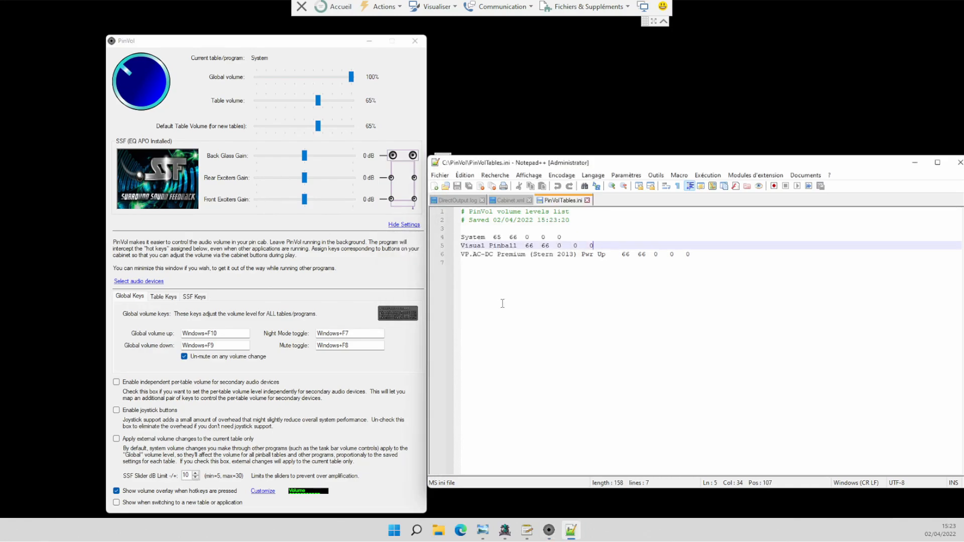
left_click(574, 287)
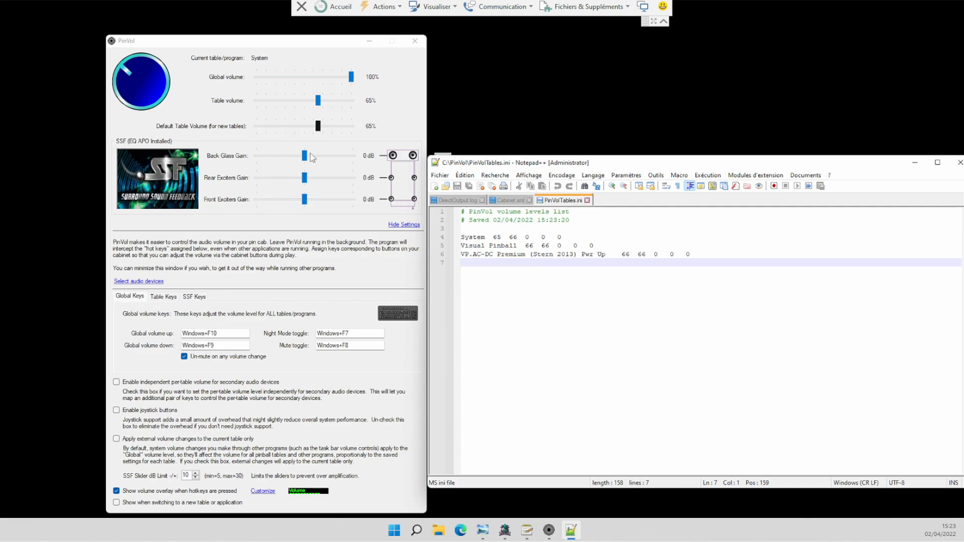
Set PinVol's default table volume to 66%, then raise the table volume to 75% and the default to 84%
mouse_move(317, 126)
left_mouse_down()
mouse_move(311, 136)
mouse_move(323, 136)
left_mouse_up()
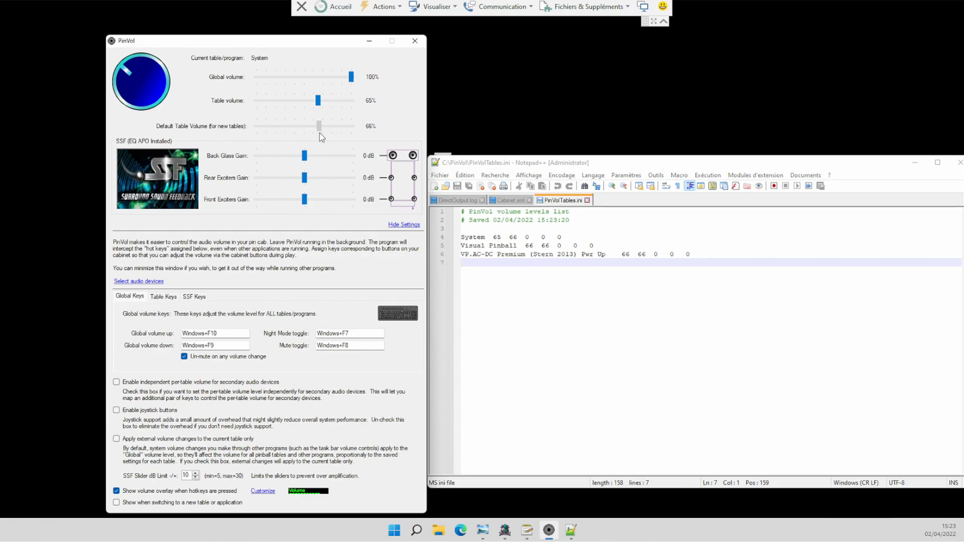
left_click(606, 298)
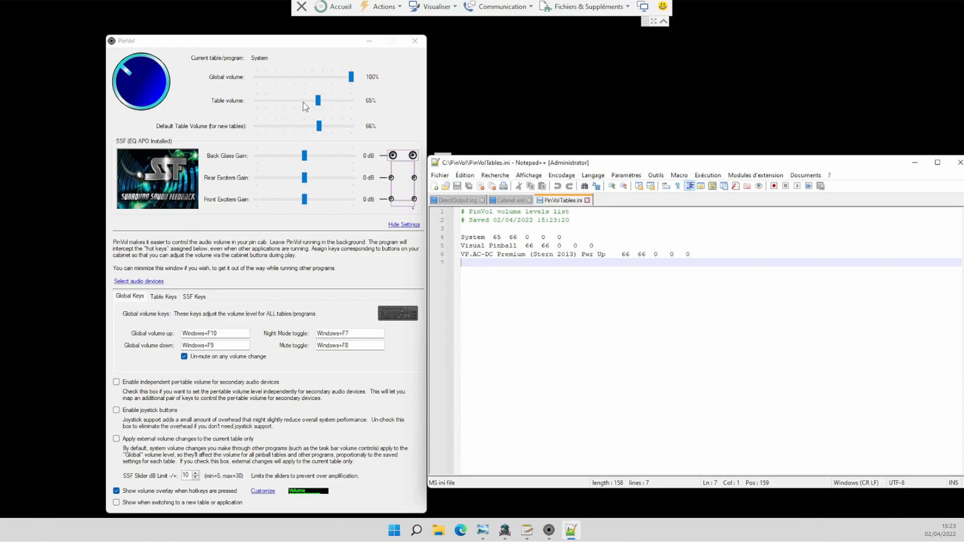
left_click(326, 101)
left_click(567, 295)
left_click(521, 201)
left_click(554, 202)
left_click(332, 127)
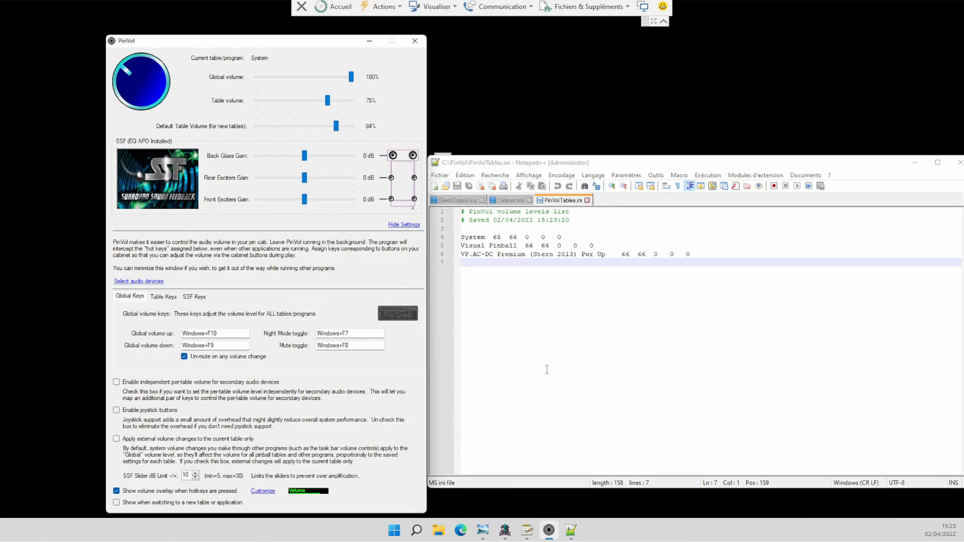
Reload PinVolTables.ini again and compare its System and AC-DC Premium levels with the PinVol sliders
left_click(511, 202)
left_click(553, 202)
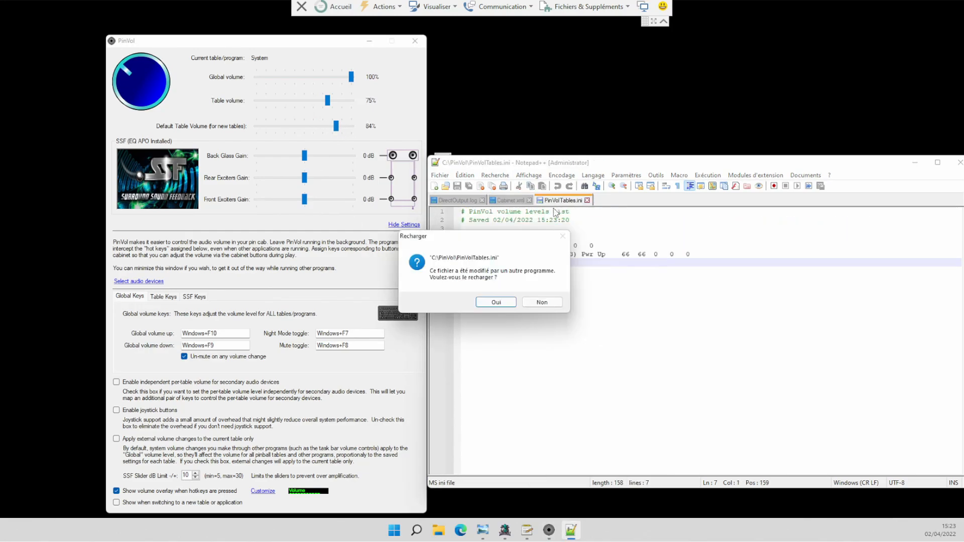
left_click(504, 303)
left_click_drag(492, 235, 518, 236)
left_click(672, 254)
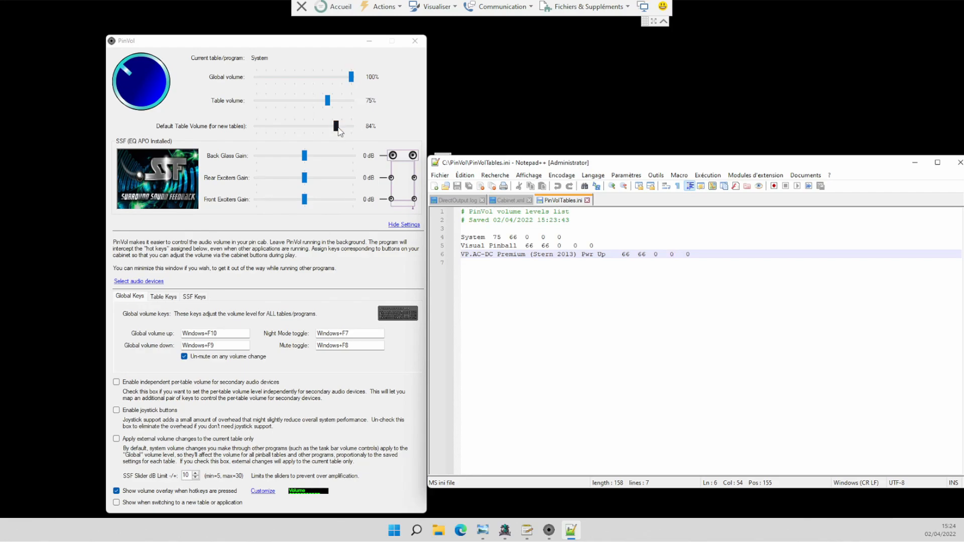
Lower PinVol's default table volume to 62%, the table volume to 61% and the global volume to 3%
left_click_drag(336, 126, 315, 103)
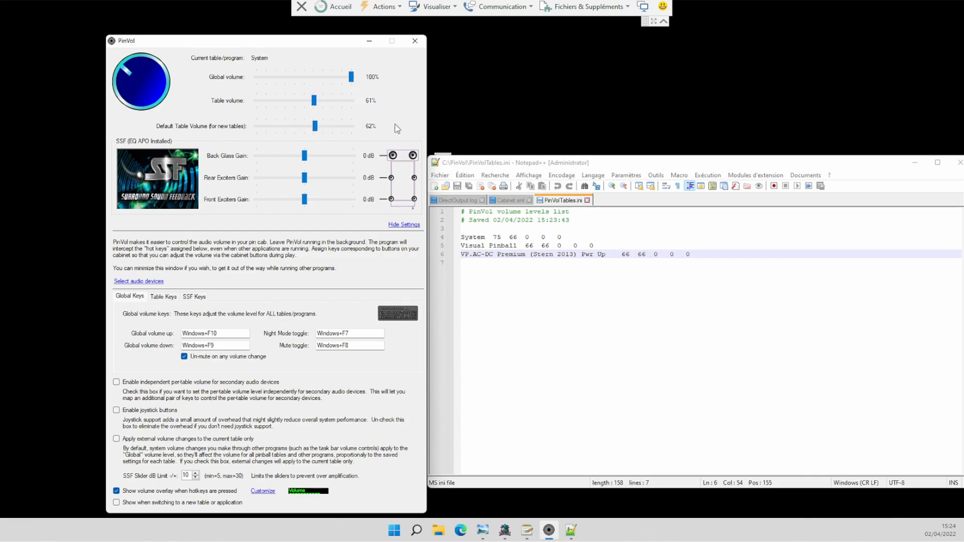
left_click_drag(351, 77, 260, 78)
Check the system output volume in the Windows sound settings, then close the settings window
left_click(417, 529)
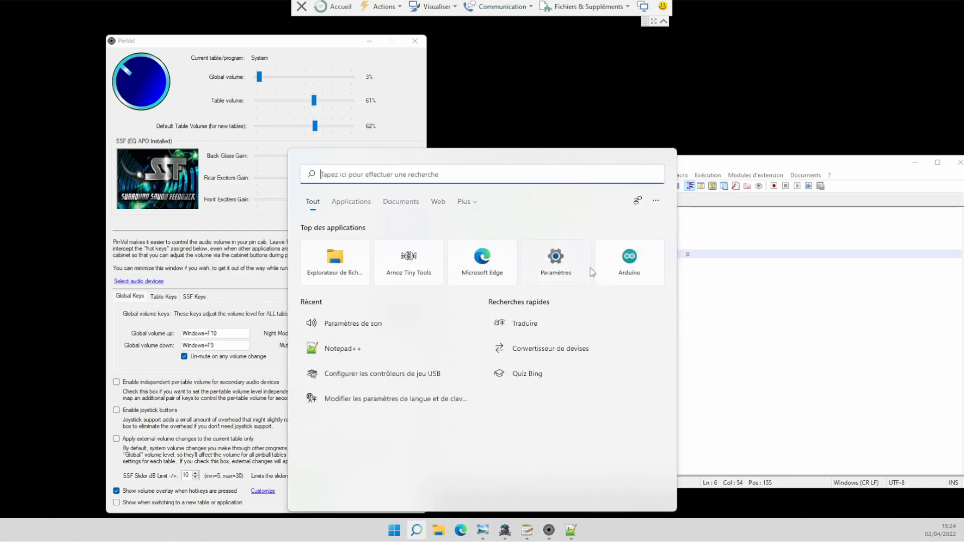
left_click(555, 258)
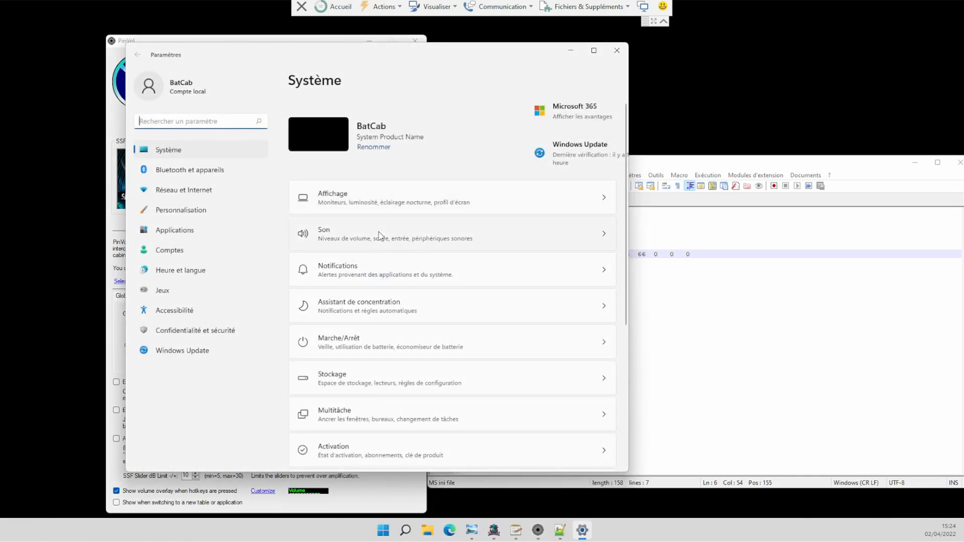
left_click(381, 236)
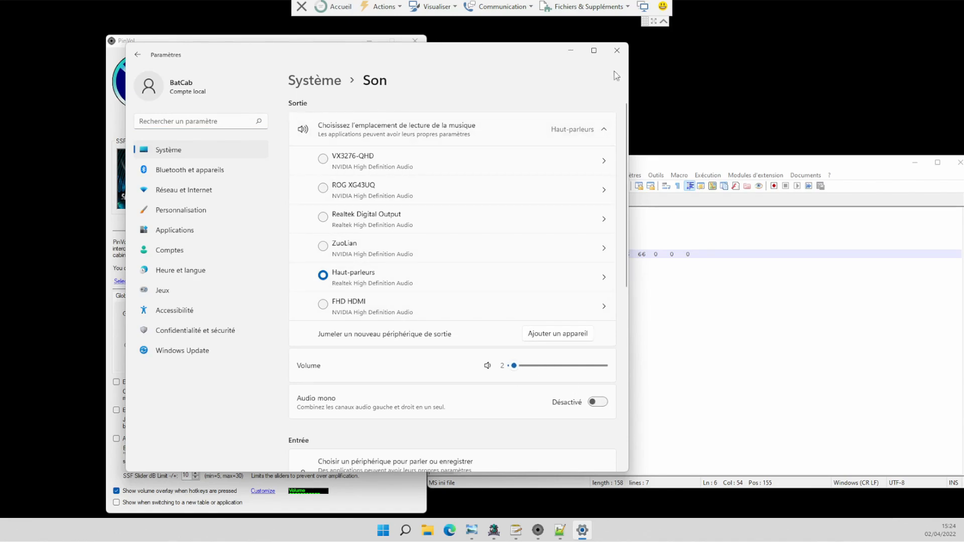
left_click(617, 50)
Restore PinVol's global volume to 100% and set the table volume to 66%
left_click_drag(255, 79, 354, 77)
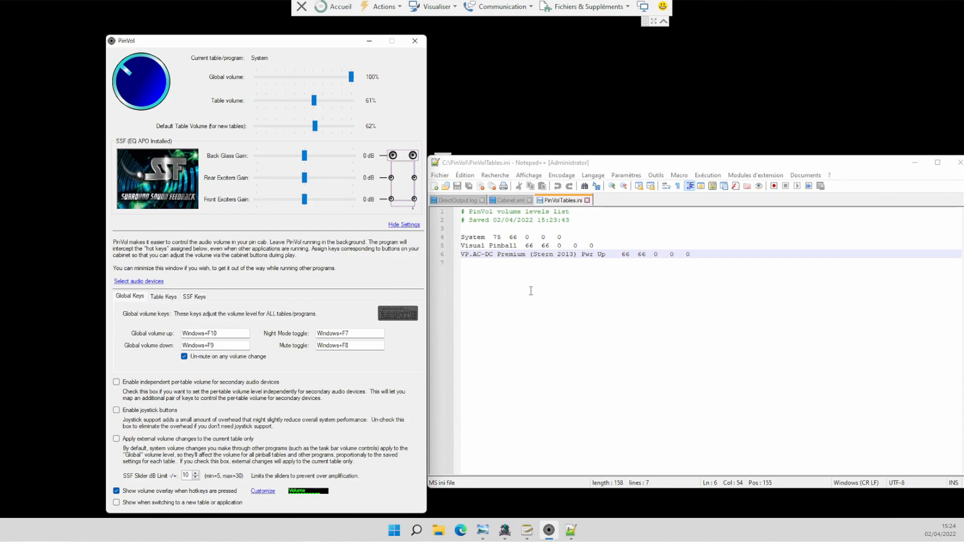
left_click_drag(315, 105, 320, 104)
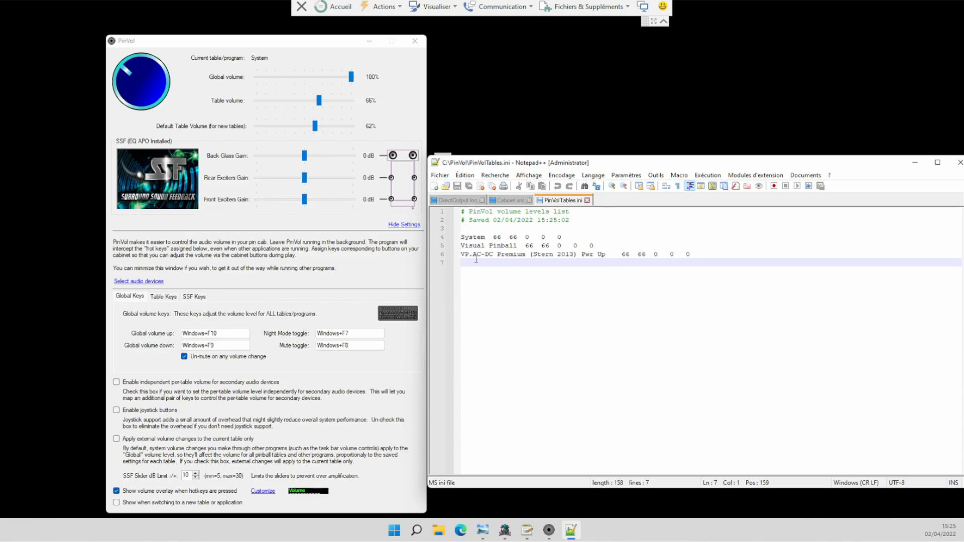
Open the PinupSystem folder in a new File Explorer window
left_click(441, 533)
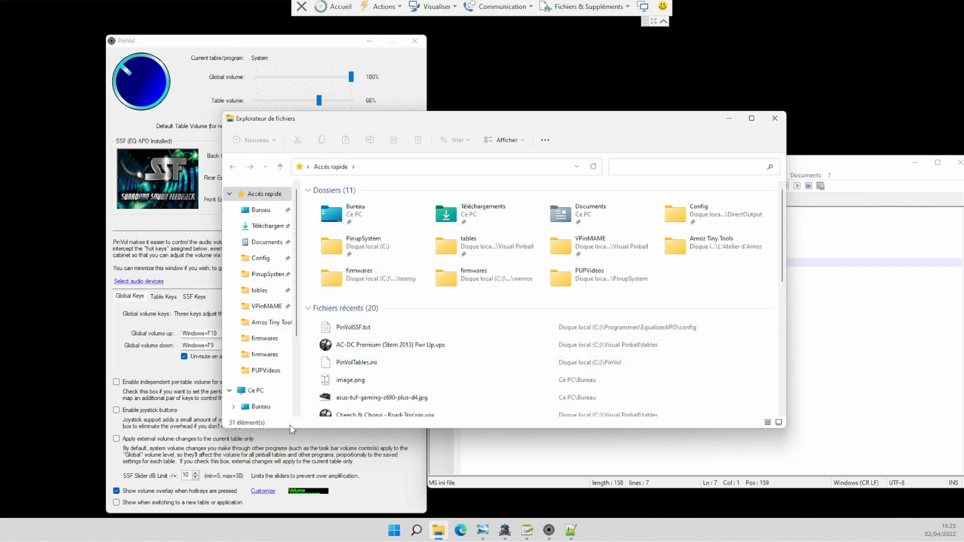
scroll(279, 324, "down", 1)
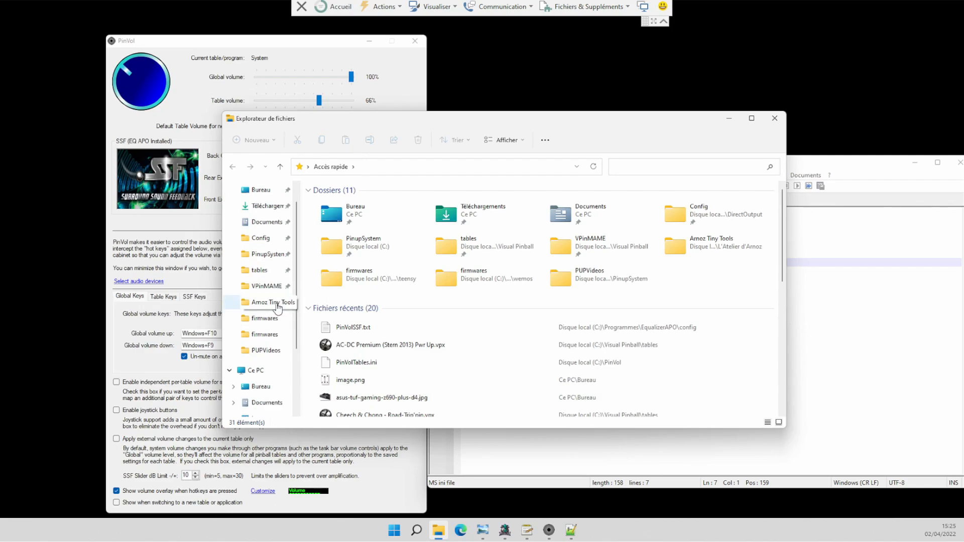
left_click(252, 253)
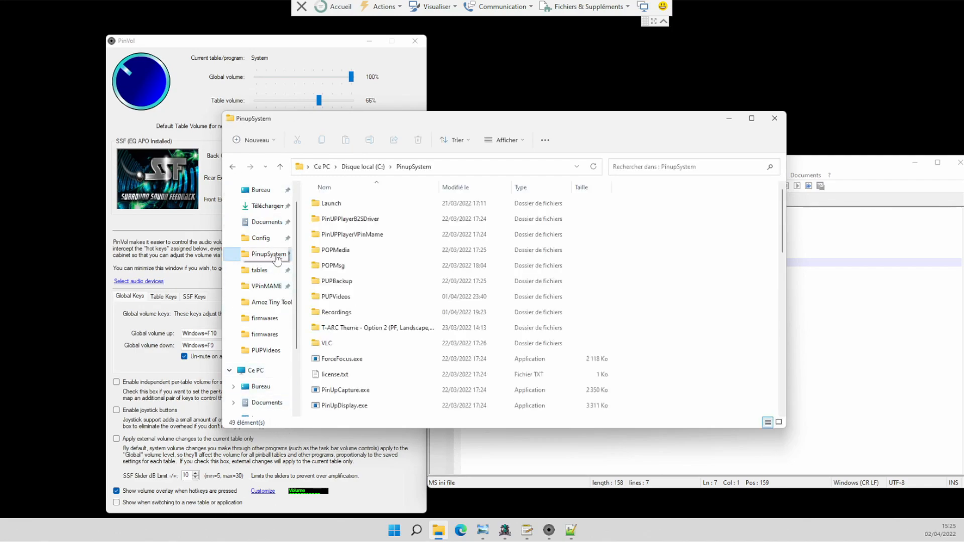
Run PinUP Popper once from the PinupSystem folder, exit it, and reload the updated PinVolTables.ini in Notepad++
scroll(377, 366, "down", 3)
double_click(360, 348)
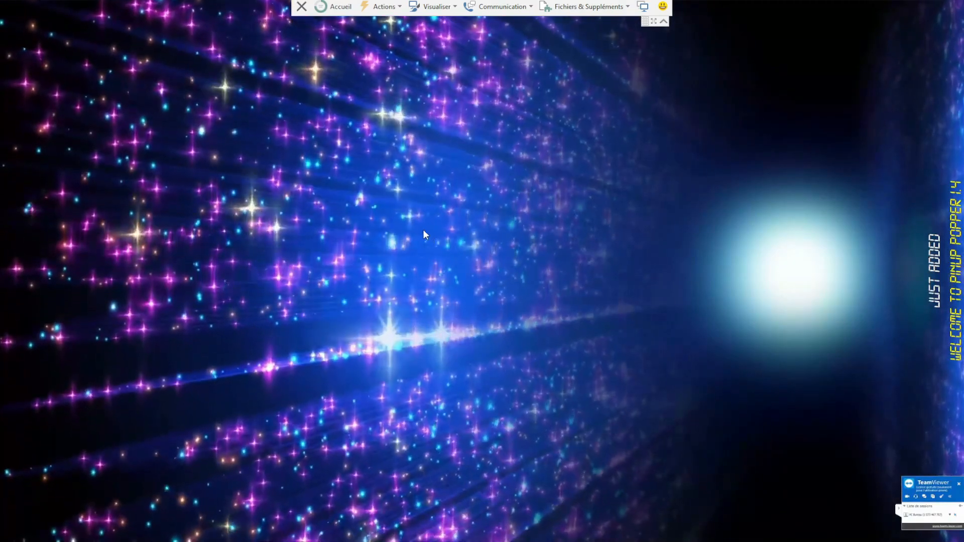
key("alt+F4")
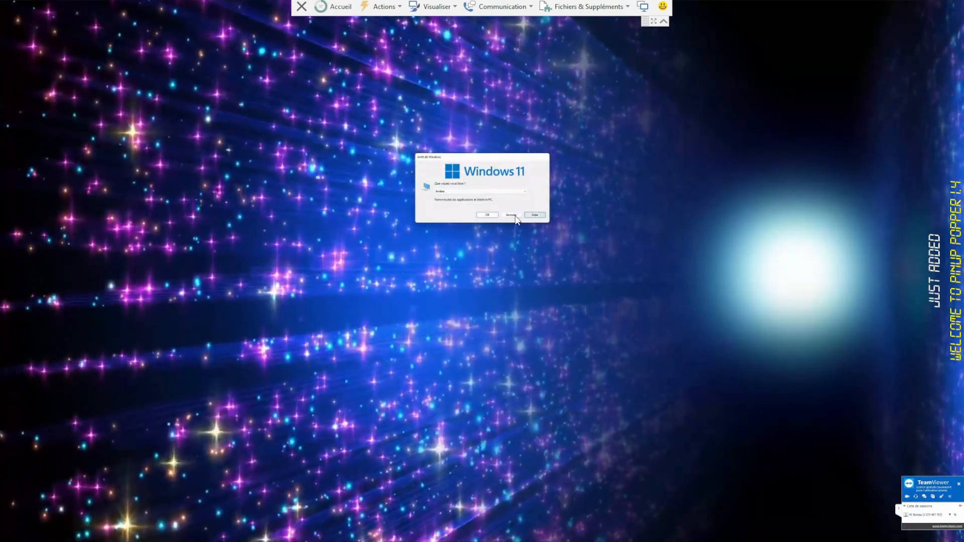
left_click(511, 215)
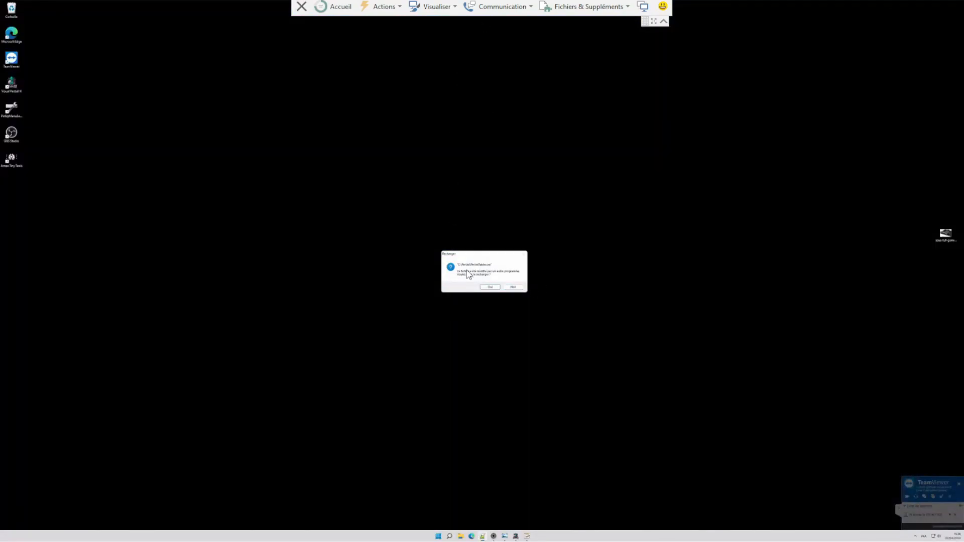
left_click(494, 289)
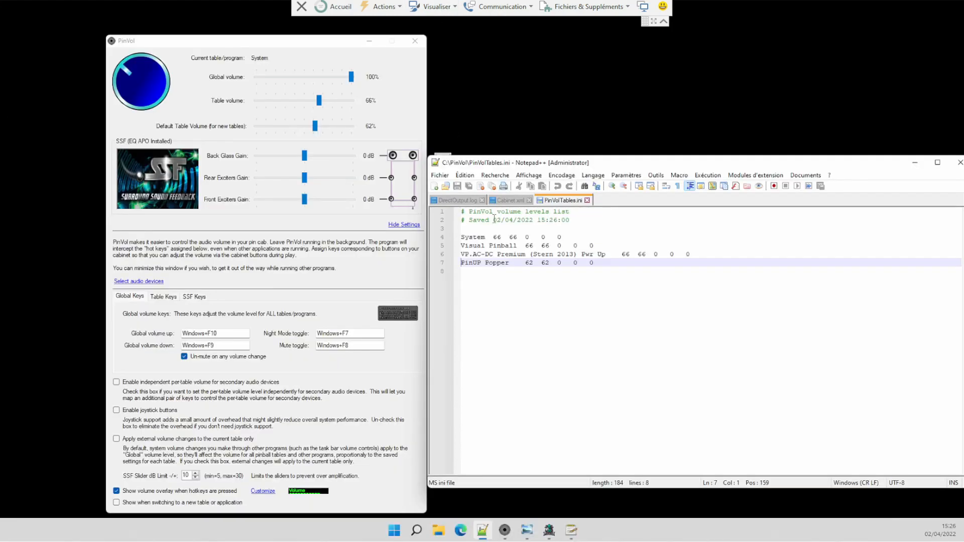
left_click(520, 320)
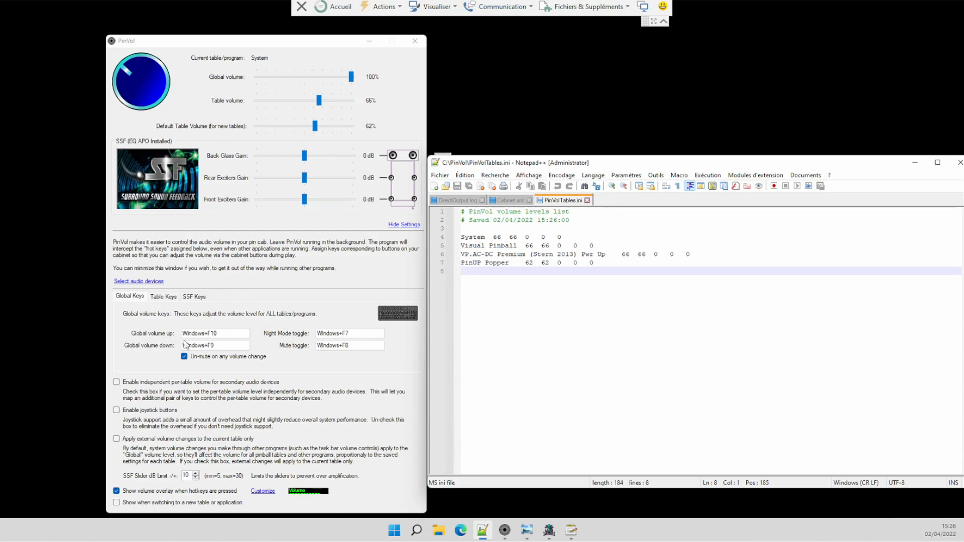
Set both volume values of the PinUP Popper entry to 50 in PinVolTables.ini
left_click(538, 261)
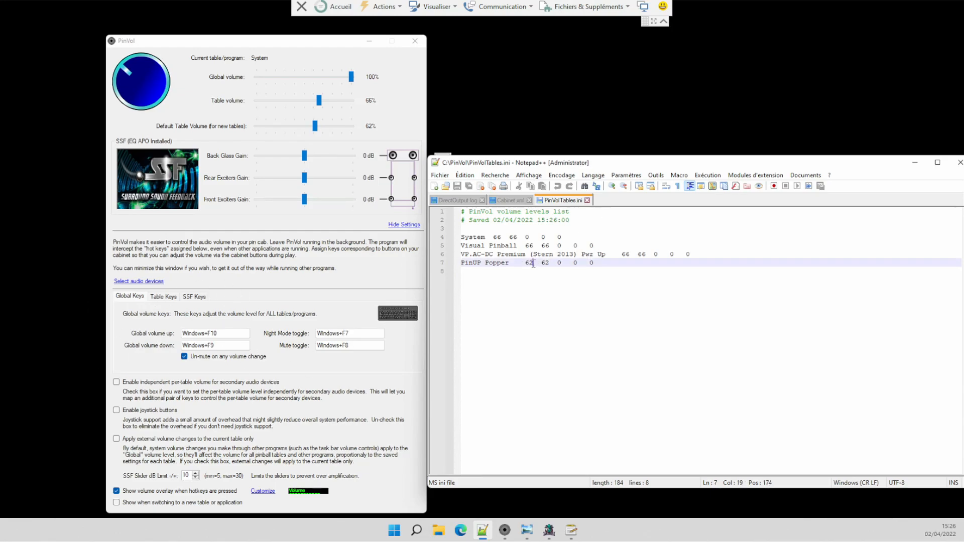
left_click(527, 265)
double_click(531, 263)
type("50")
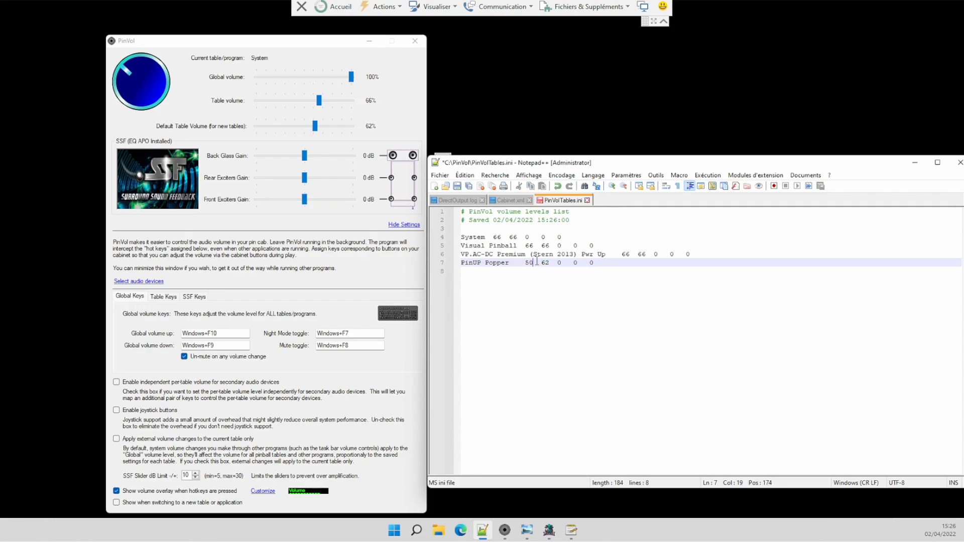
double_click(545, 263)
type("50")
left_click(598, 323)
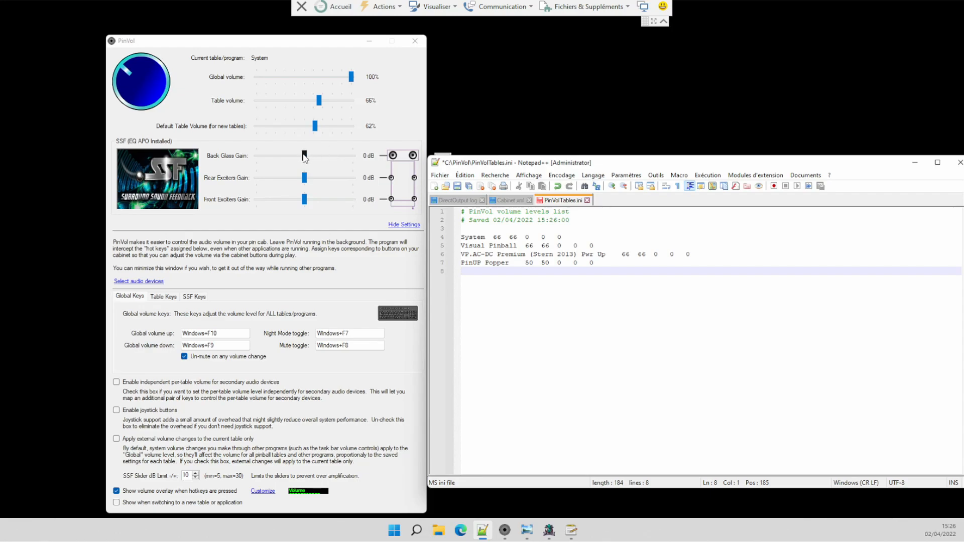
Set PinVol's back glass gain to 5 dB, rear exciters gain to 3 dB and front exciters gain to 6 dB
left_click_drag(304, 157, 324, 157)
left_click(298, 179)
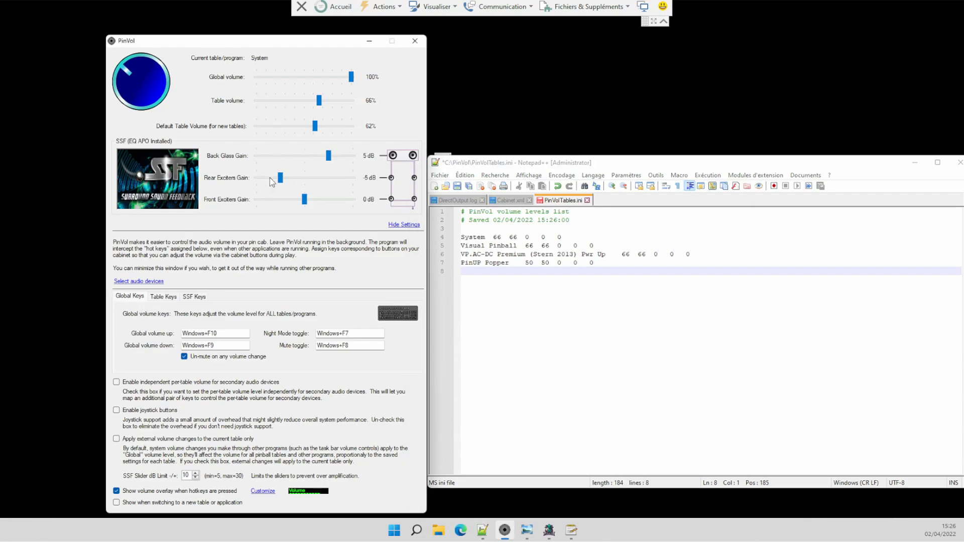
left_click_drag(281, 178, 332, 199)
left_click(305, 200)
left_click(511, 200)
left_click(559, 200)
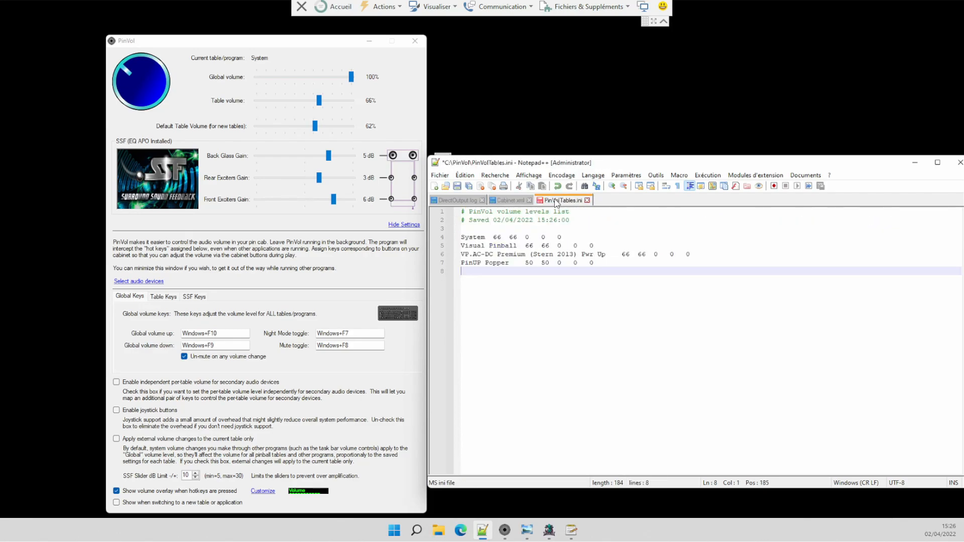
key("F5")
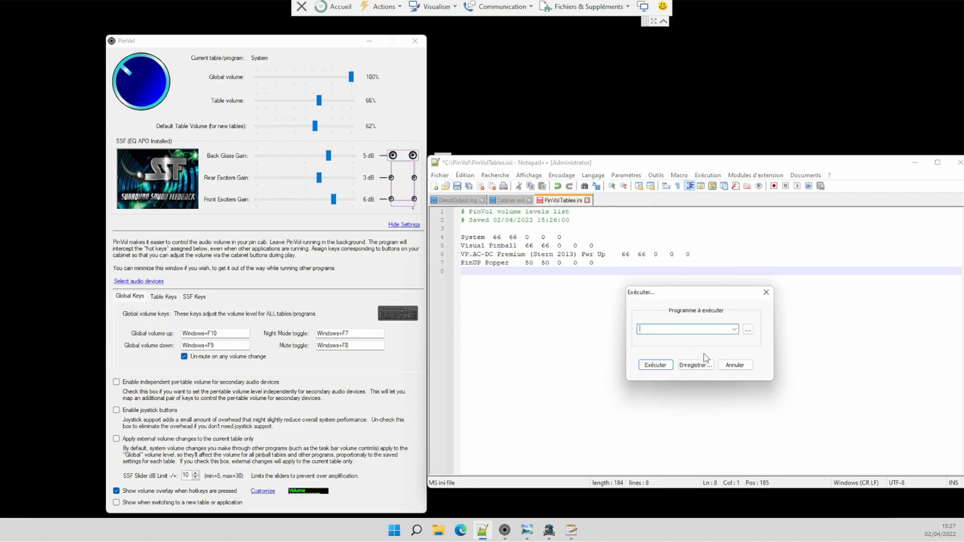
left_click(735, 365)
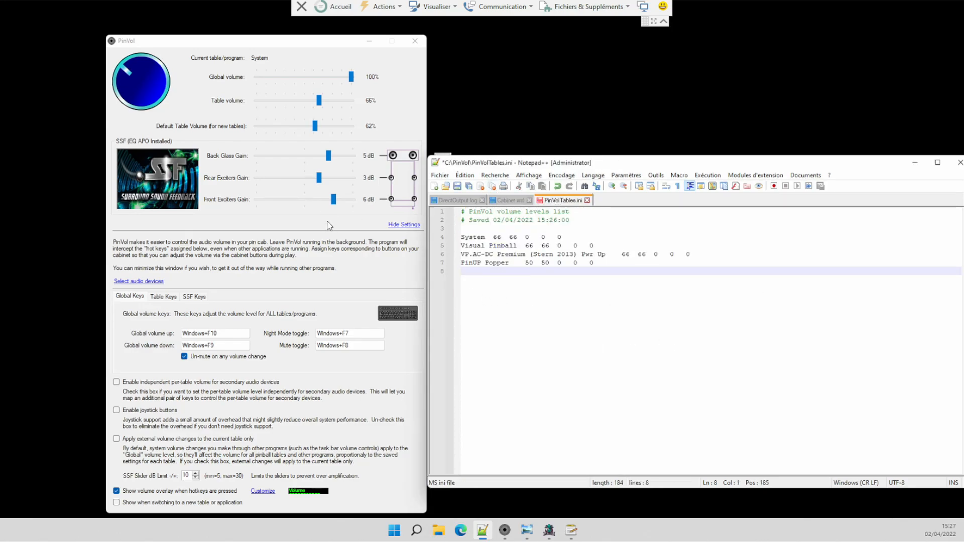
View the SSF gain hotkeys in PinVol and return to the global volume keys
left_click(328, 226)
left_click(194, 296)
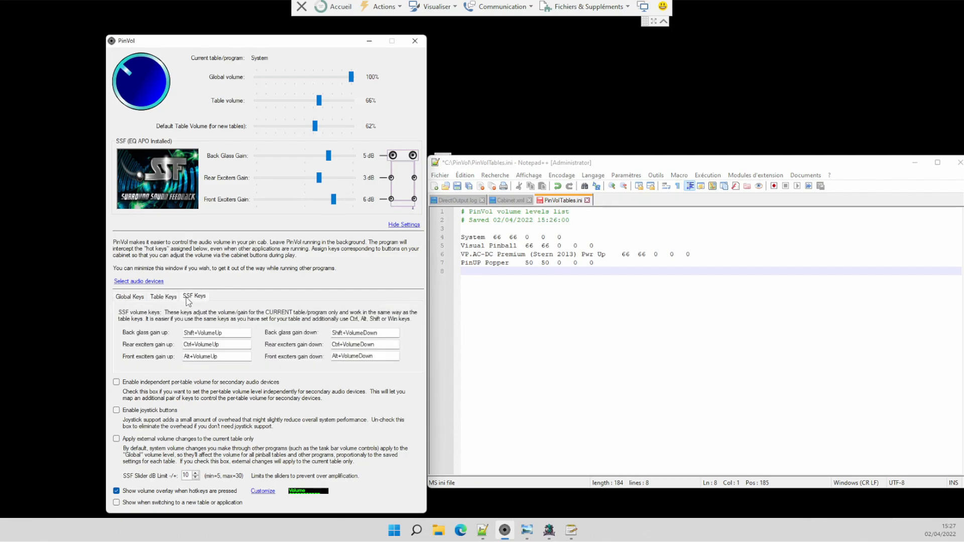
left_click(142, 299)
Reset PinVol's three SSF gains to 0 dB, and reload PinVolTables.ini to inspect the System entry's gain values
left_click_drag(329, 156, 305, 159)
left_click_drag(318, 178, 306, 199)
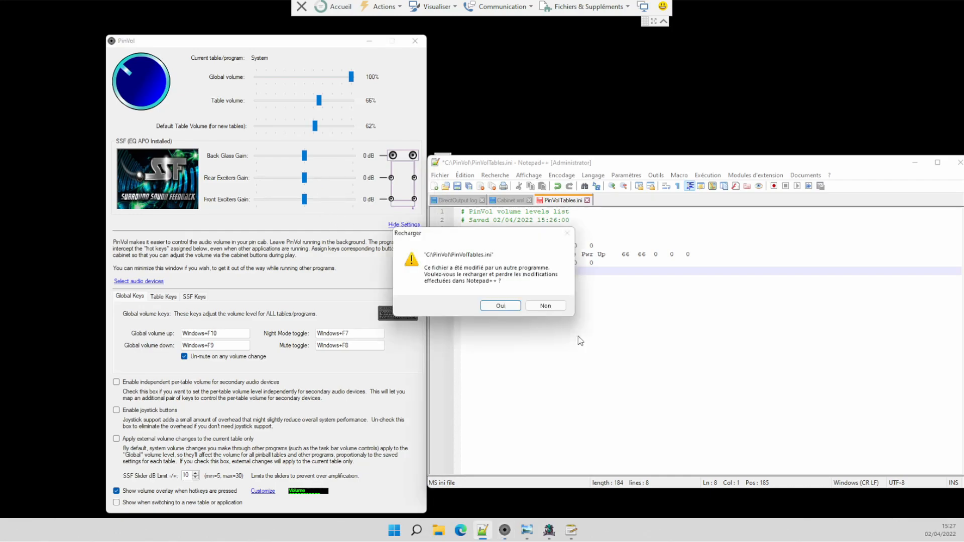
left_click(501, 308)
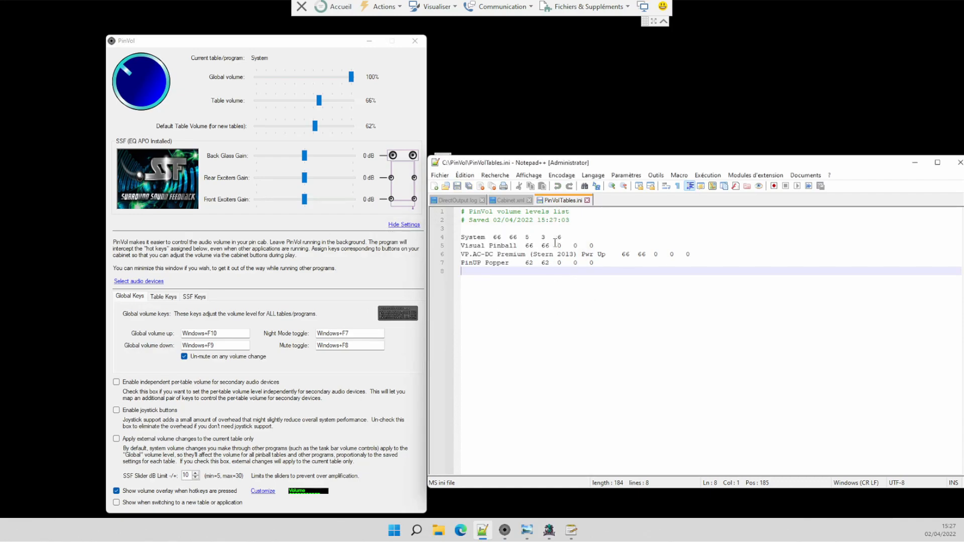
left_click_drag(527, 237, 567, 236)
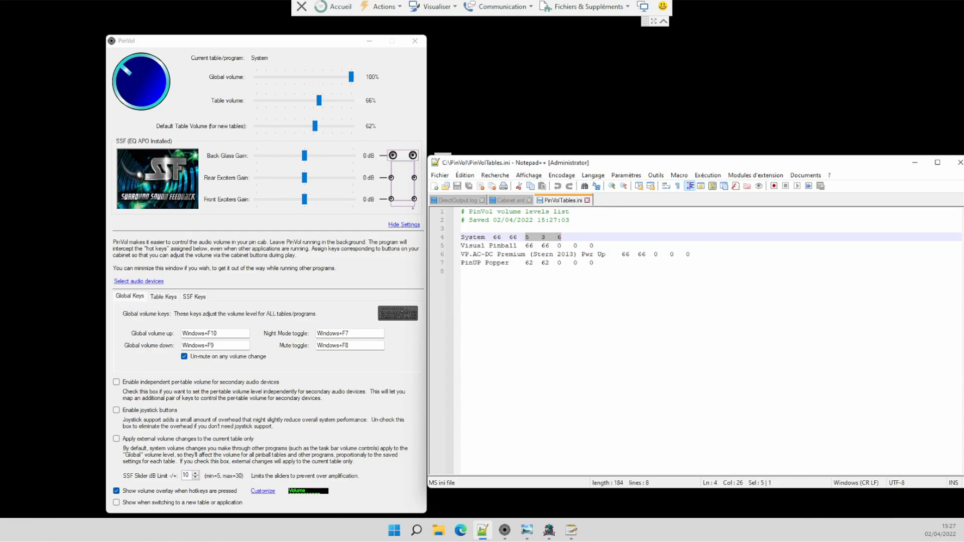
Move the PinVol window aside and open the Windows sound settings
left_click_drag(223, 42, 235, 47)
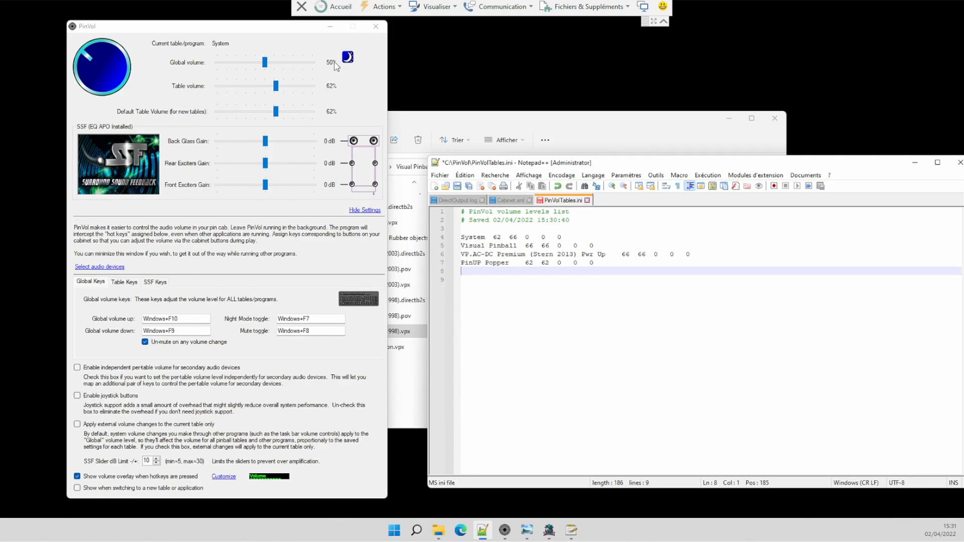
left_click(417, 531)
left_click(552, 211)
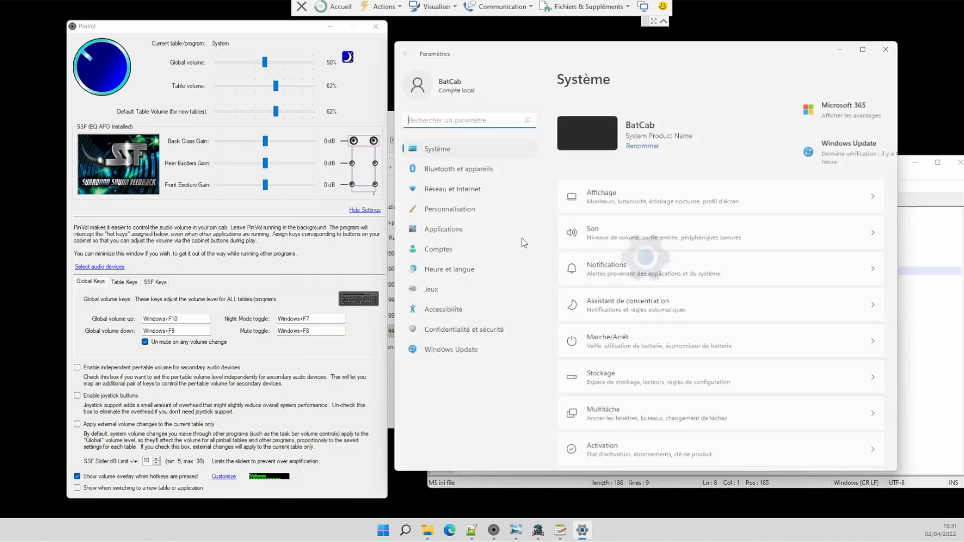
left_click(674, 240)
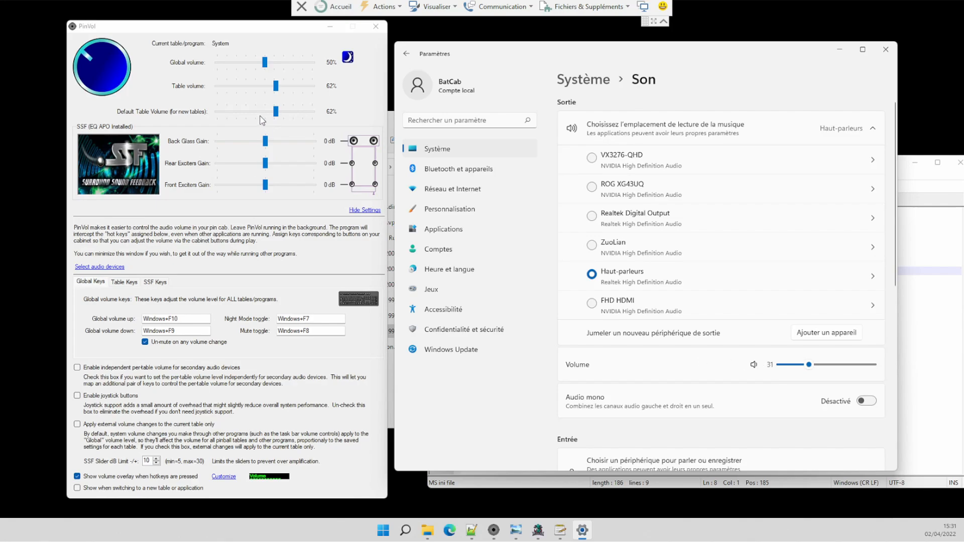
Set PinVol's global volume to 100% and the table volume to 61%
left_click_drag(265, 62, 312, 63)
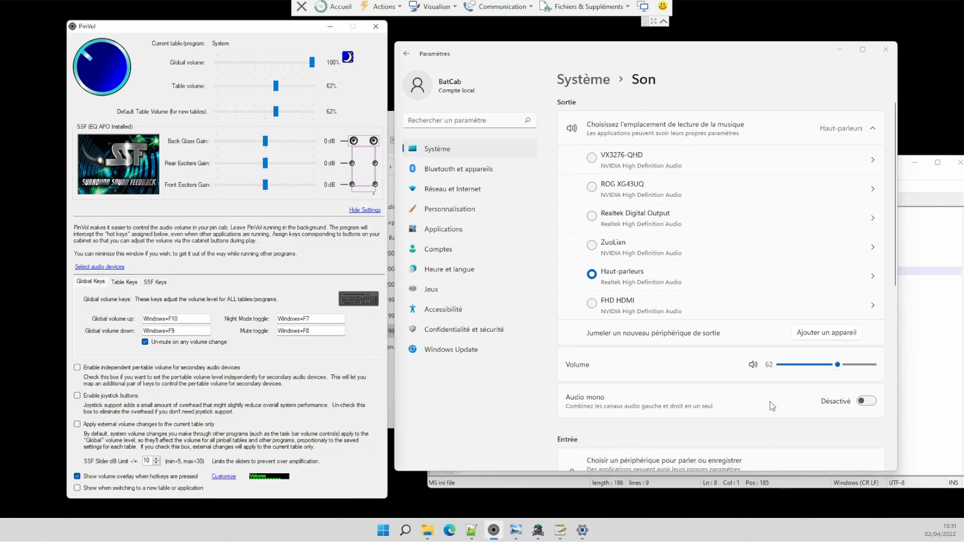
mouse_move(273, 82)
left_mouse_down()
mouse_move(312, 92)
mouse_move(277, 91)
left_mouse_up()
Return to PinVolTables.ini without reloading it and examine the first volume value of the System entry
left_click(918, 182)
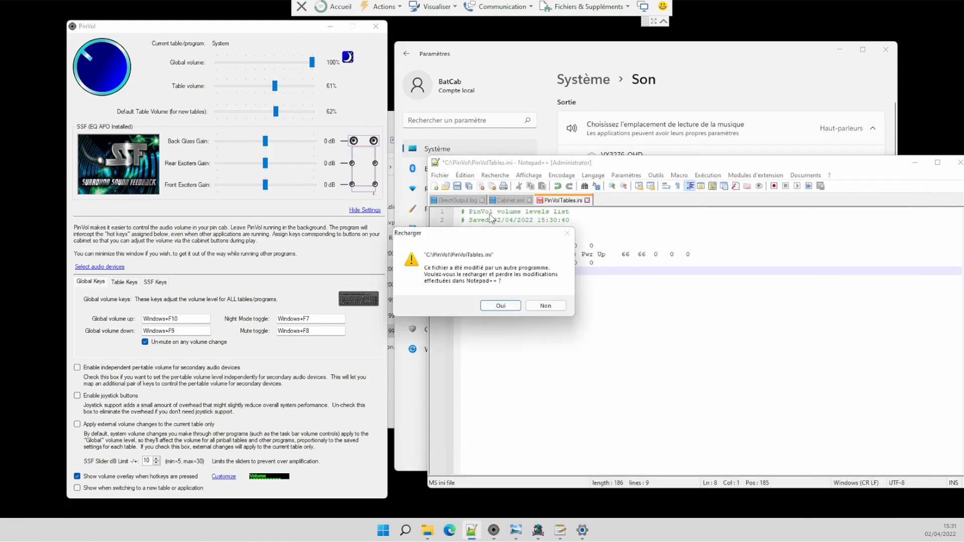
left_click(552, 307)
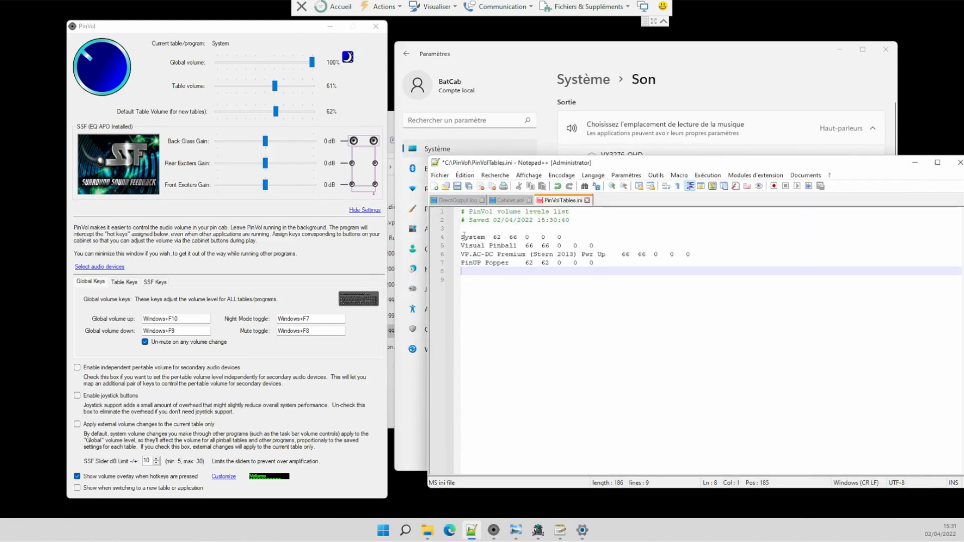
left_click_drag(463, 237, 504, 235)
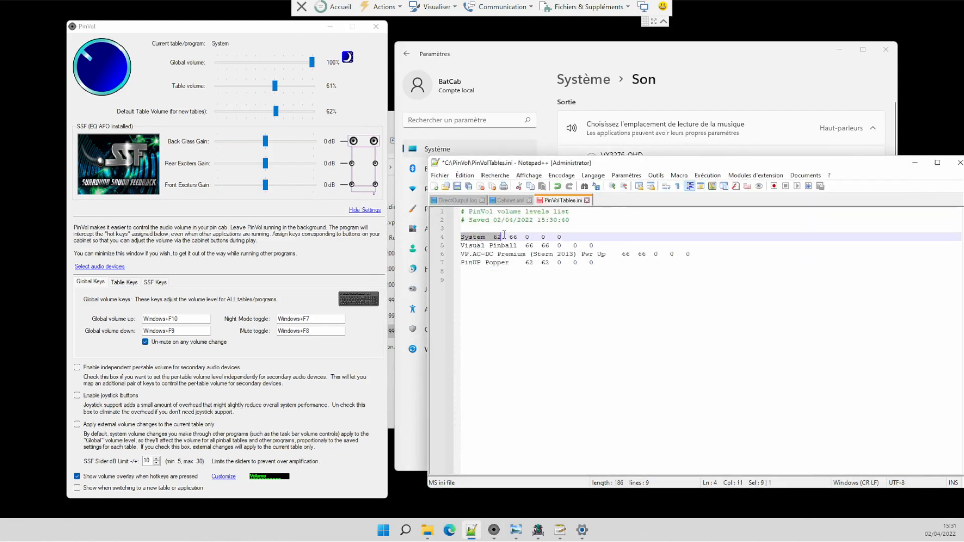
left_click(481, 237)
Lower PinVol's table volume to 60%, bring it back to 61%, and decline reloading PinVolTables.ini
mouse_move(276, 86)
left_mouse_down()
mouse_move(320, 90)
mouse_move(274, 87)
left_mouse_up()
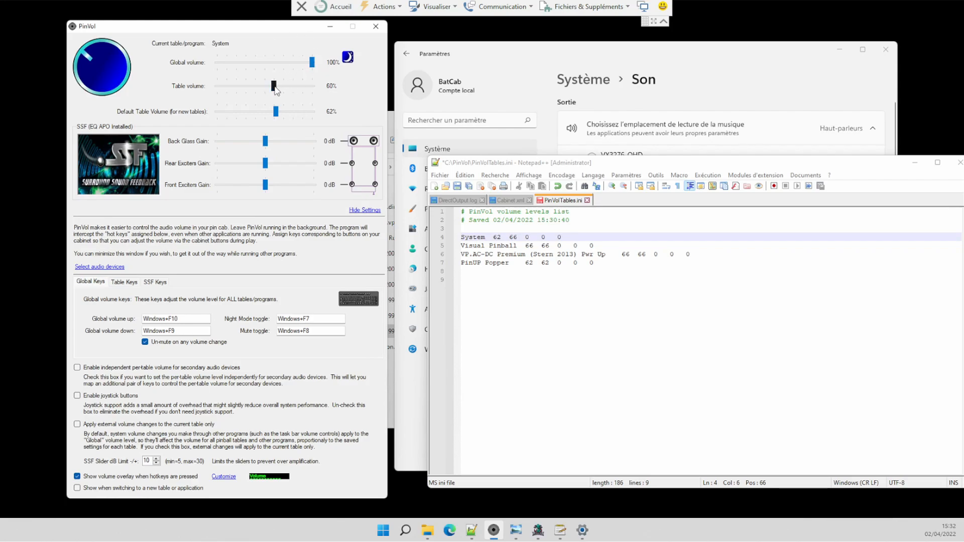
left_click_drag(275, 87, 276, 86)
left_click(499, 236)
left_click(545, 306)
Set both volume values of the System entry to 100 in PinVolTables.ini
double_click(500, 237)
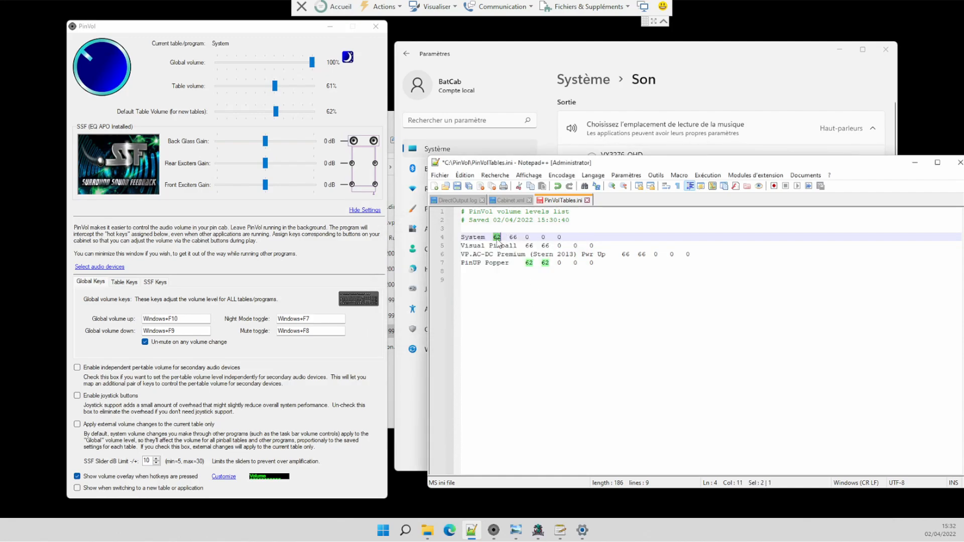
type("100")
double_click(513, 237)
type("100")
left_click(561, 375)
Lower PinVol's global volume to 50%
left_click(373, 108)
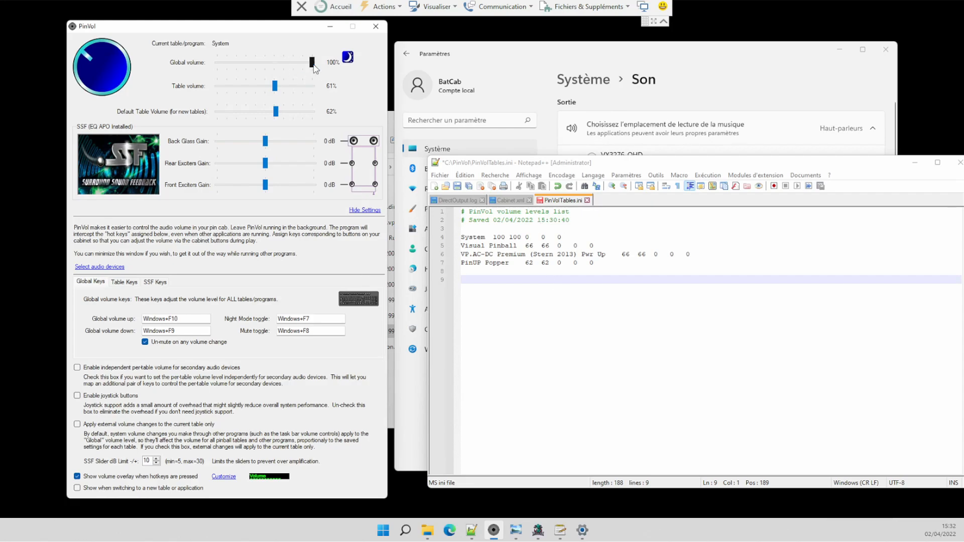
left_click_drag(314, 62, 269, 64)
Review the System, Visual Pinball, AC-DC Premium and PinUP Popper entries in PinVolTables.ini
left_click(638, 405)
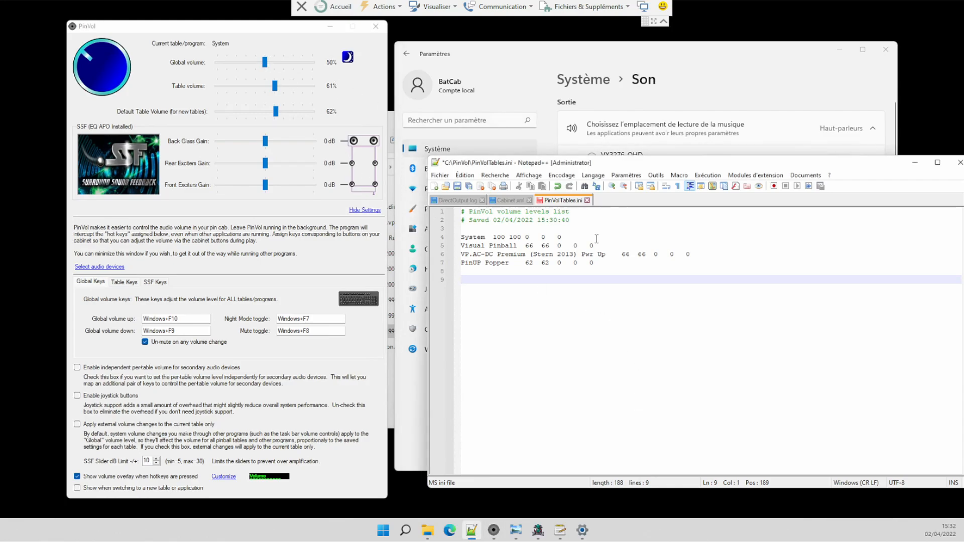
left_click_drag(605, 274, 508, 246)
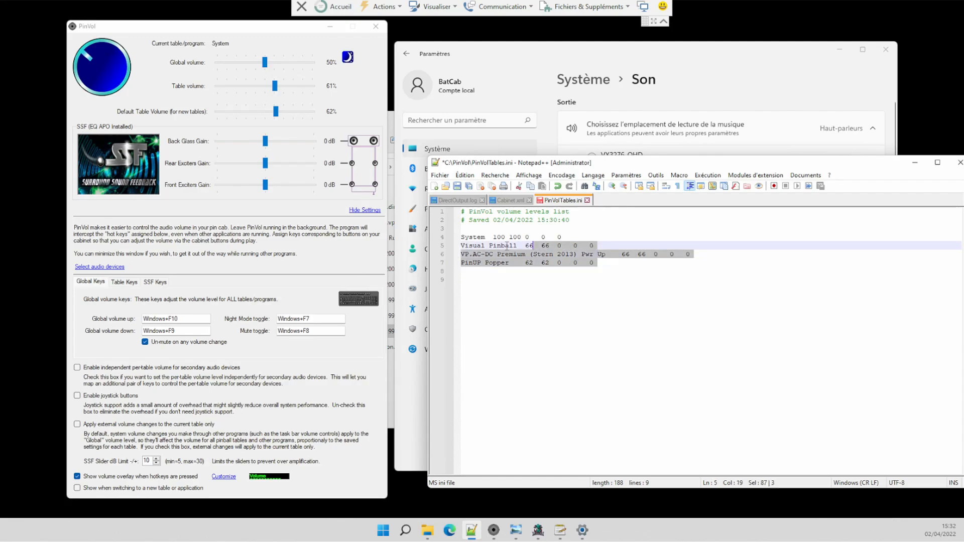
left_click(580, 319)
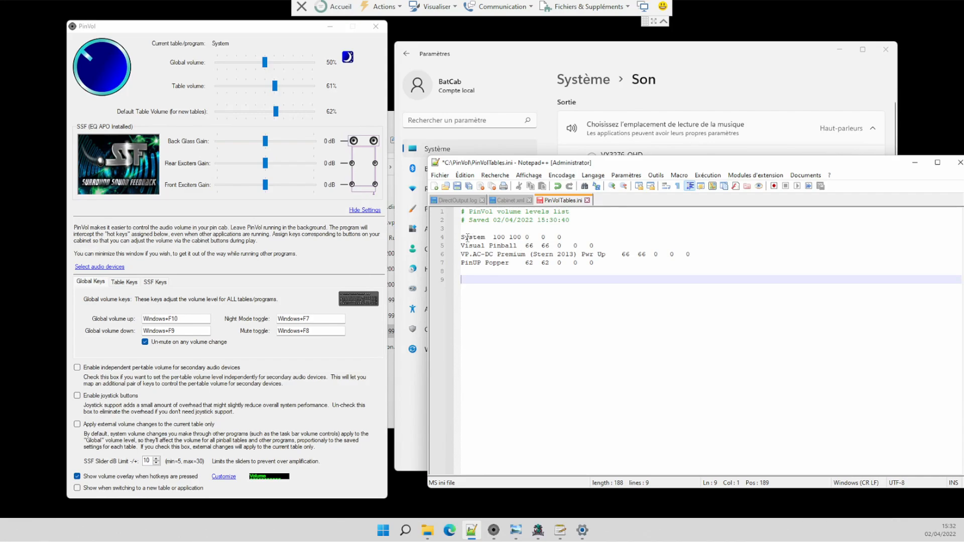
left_click_drag(462, 237, 517, 246)
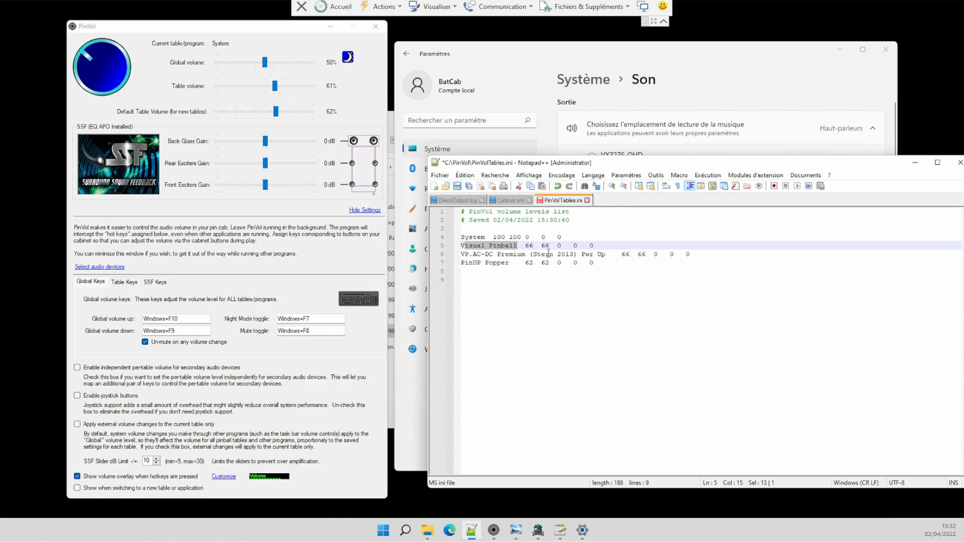
left_click(482, 256)
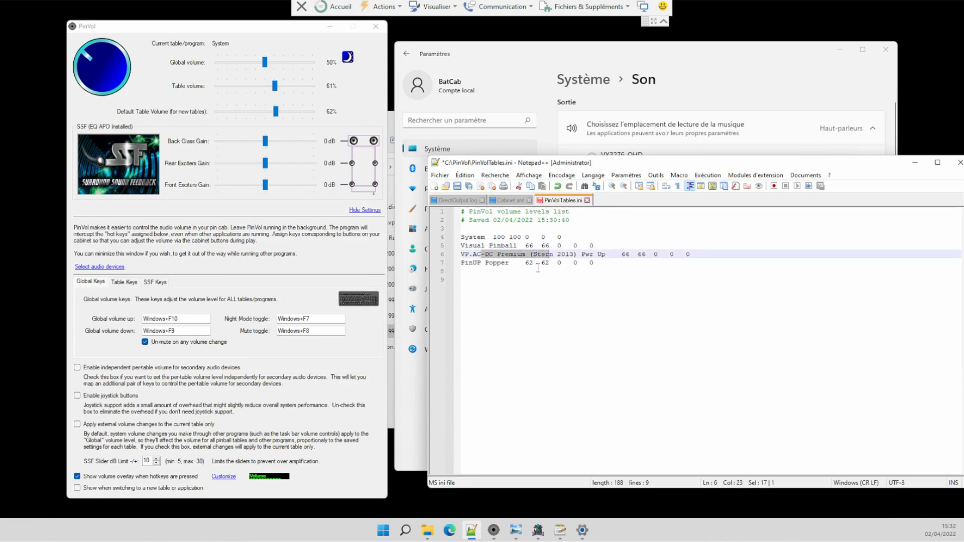
left_click_drag(481, 262, 509, 263)
left_click(497, 302)
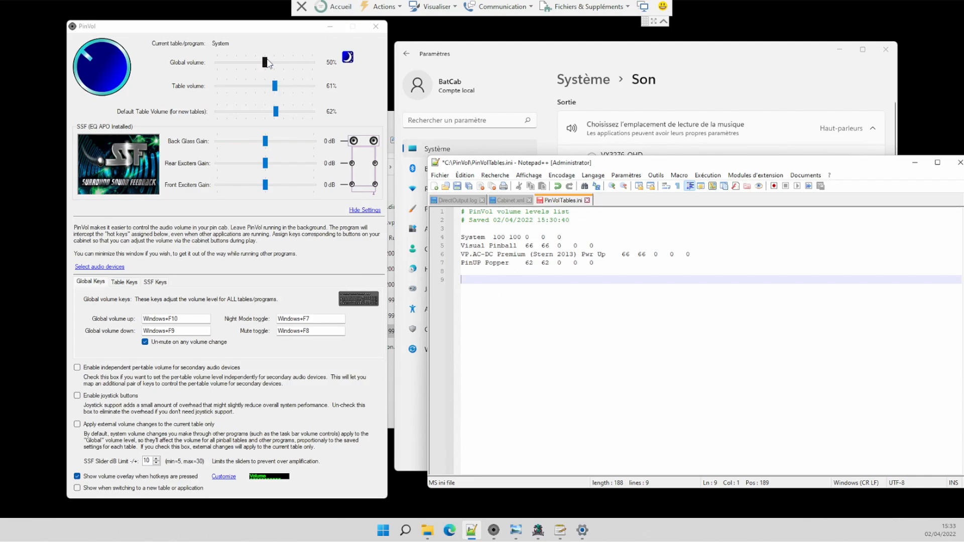
Adjust PinVol's global volume to 51% and the table volume to 62%
left_click_drag(265, 62, 268, 64)
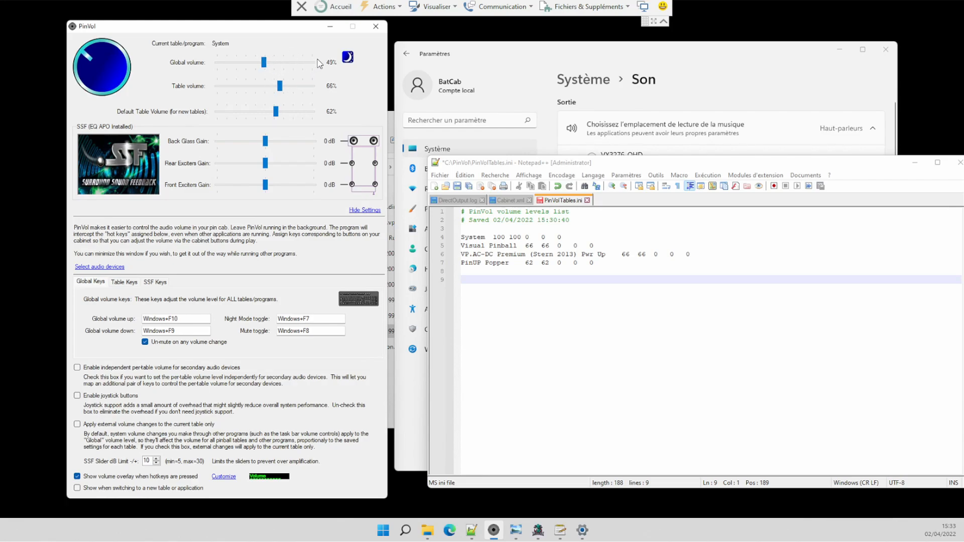
left_click_drag(279, 86, 312, 62)
left_click_drag(312, 63, 268, 62)
Look through PinVol's table and SSF hotkey assignments, ending on the global keys
left_click(129, 282)
left_click(155, 282)
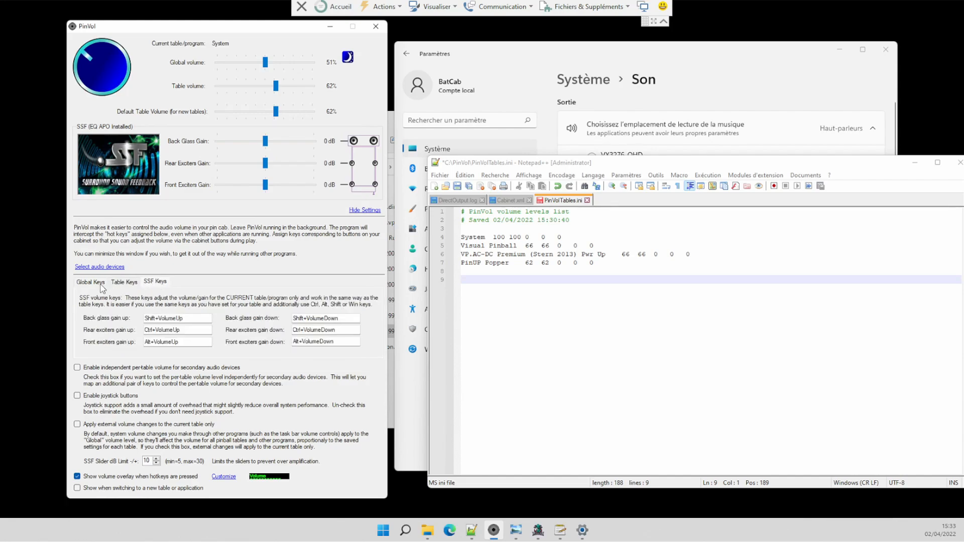
left_click(100, 285)
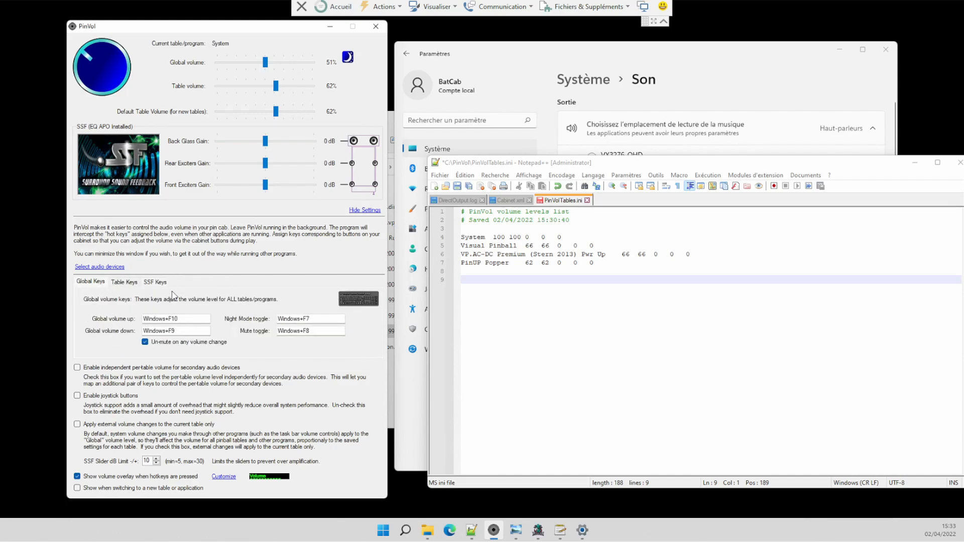
Look through PinVol's global, table and SSF hotkey assignments and enable joystick buttons
left_click(123, 284)
left_click(95, 285)
left_click(124, 283)
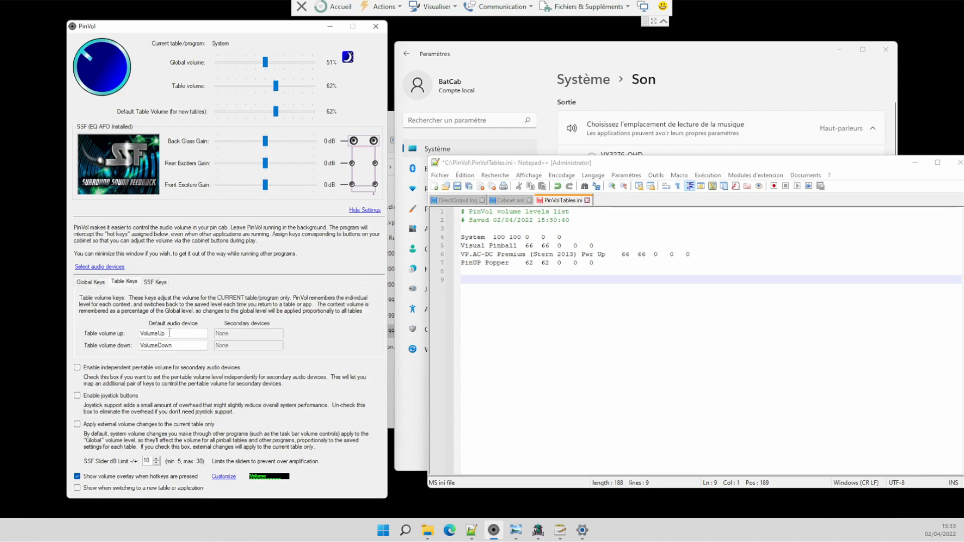
left_click(160, 282)
left_click(124, 282)
left_click(78, 396)
Try to reassign the hotkey for Table volume up in PinVol
left_click(177, 335)
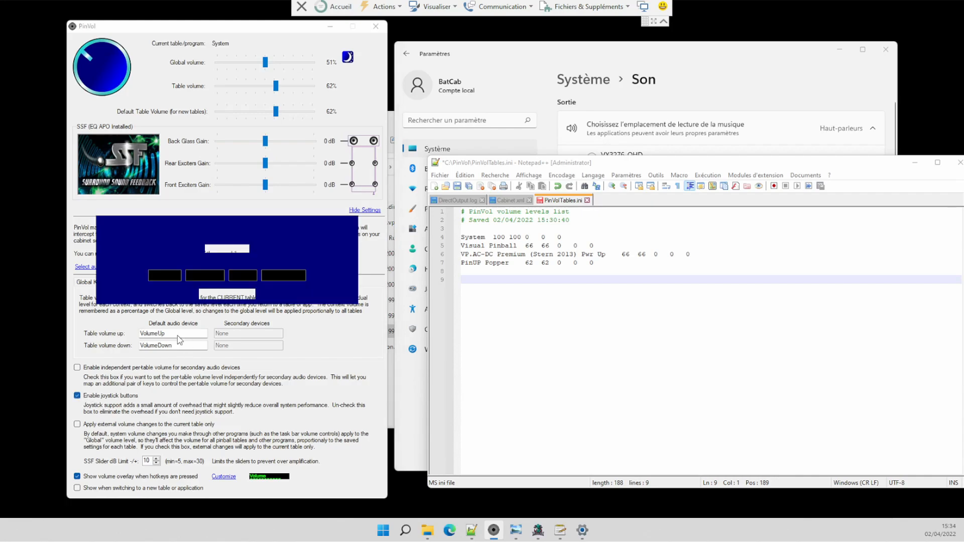
left_click(215, 293)
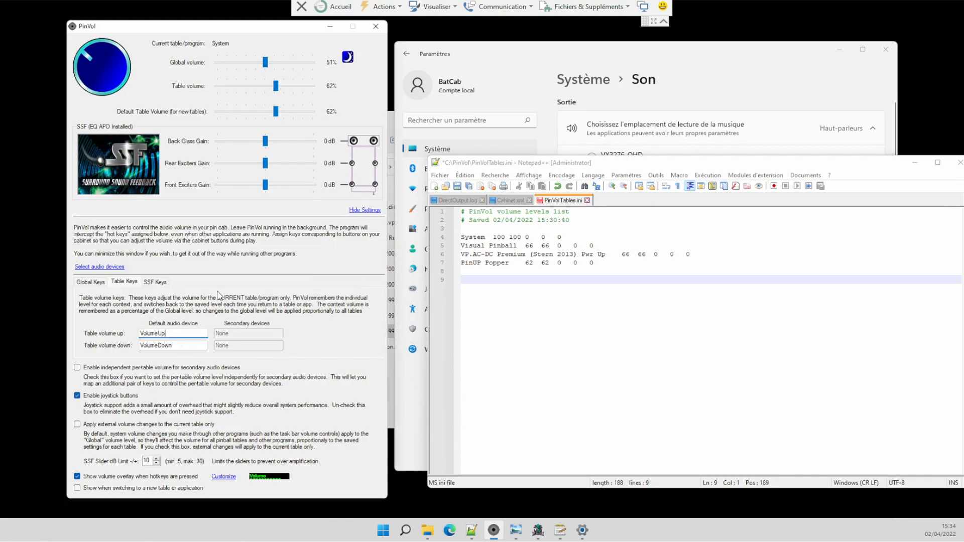
left_click(182, 334)
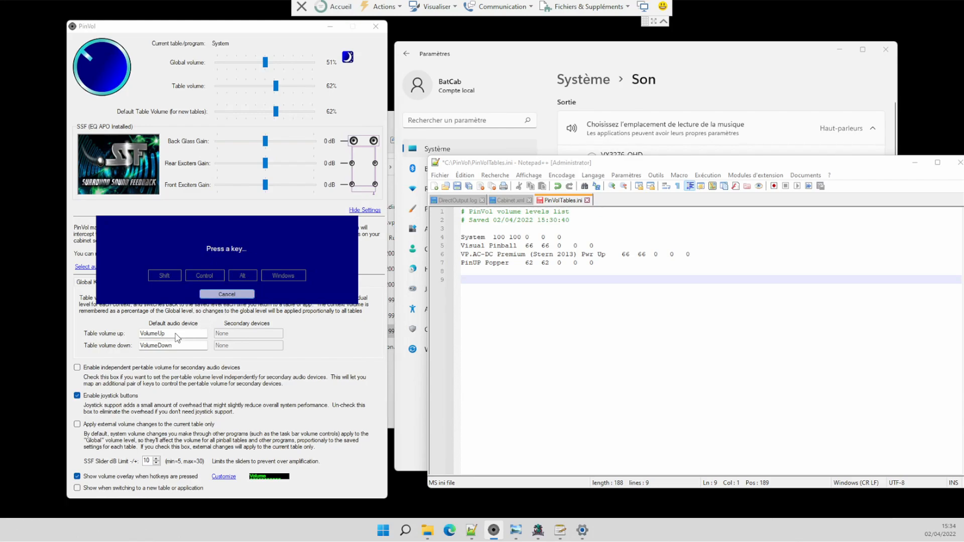
left_click(250, 294)
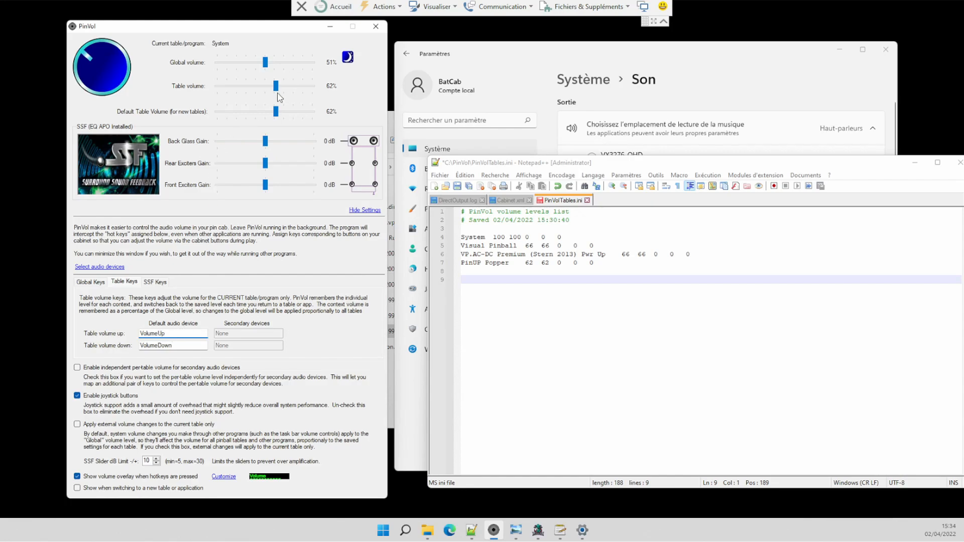
Raise PinVol's global volume to 100% and bring up the global hotkey assignments
left_click_drag(276, 90, 312, 62)
left_click(88, 283)
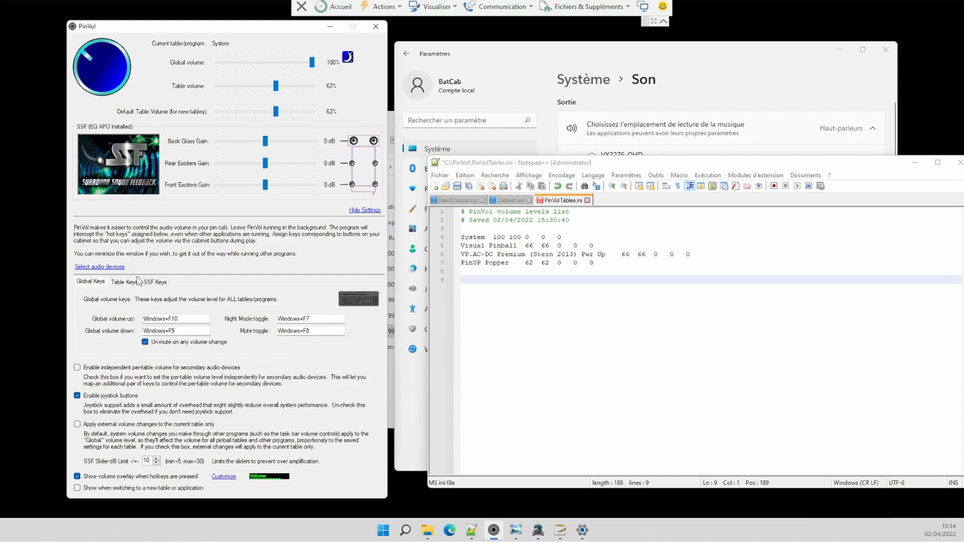
mouse_move(311, 63)
left_mouse_down()
mouse_move(270, 64)
mouse_move(312, 63)
left_mouse_up()
Examine PinVol's table volume hotkeys, the key capture for Table volume up and the SSF gain hotkeys
left_click(129, 283)
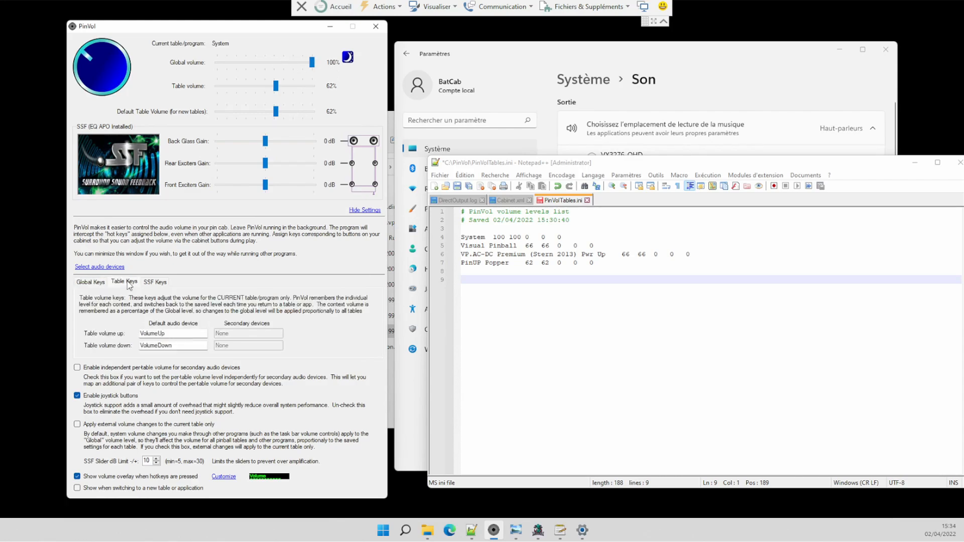
left_click(177, 336)
left_click(225, 296)
left_click(154, 282)
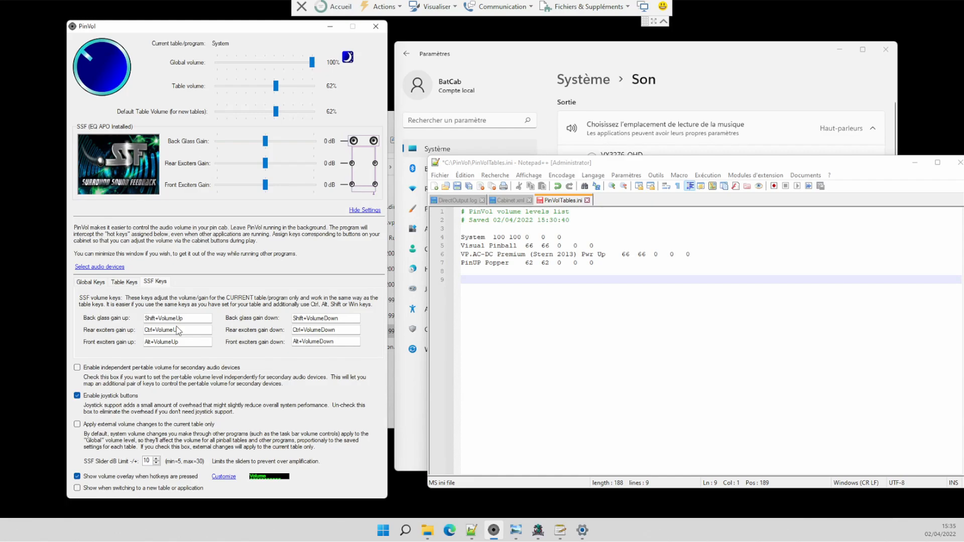
left_click(131, 283)
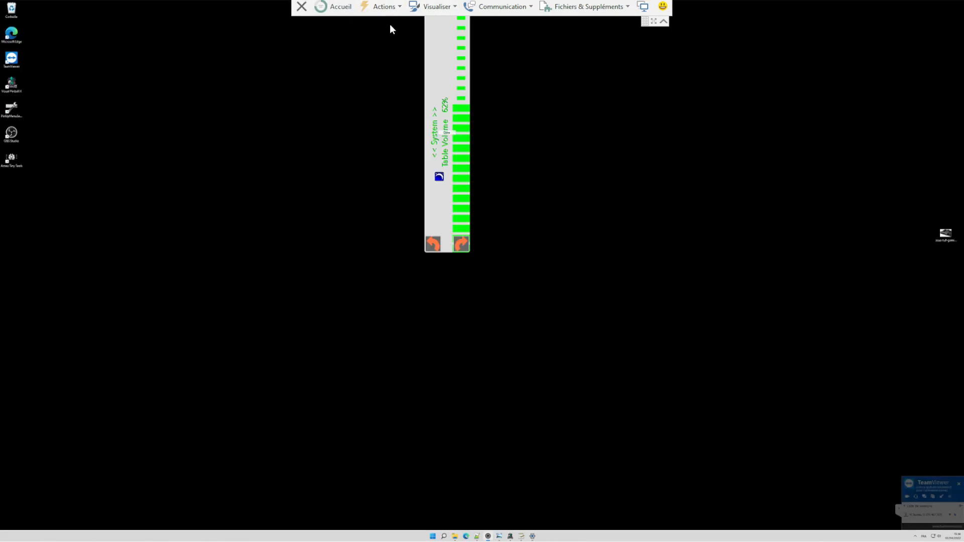
Rotate the table volume overlay clockwise through a full turn and set PinVol's table volume to 66%
left_click(458, 244)
left_click(458, 244)
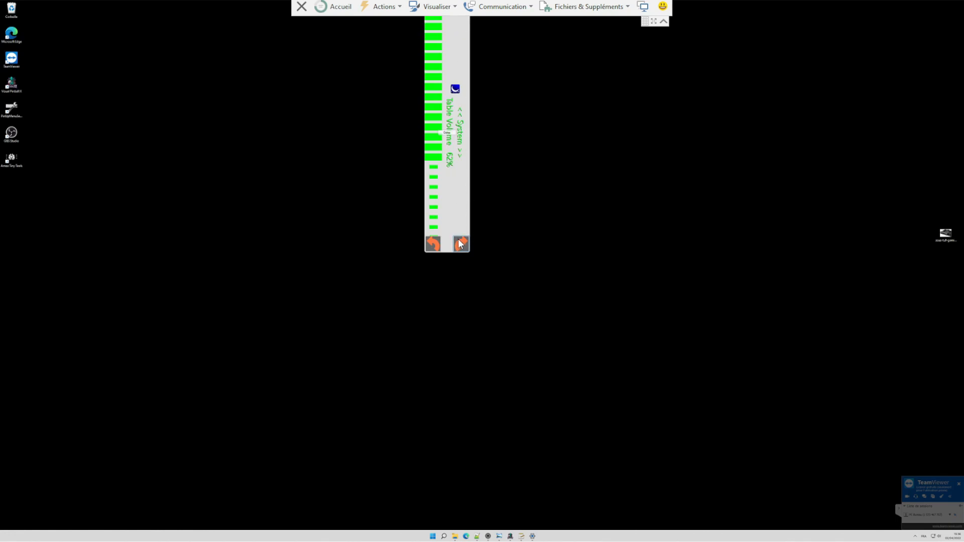
left_click(459, 242)
left_click(460, 242)
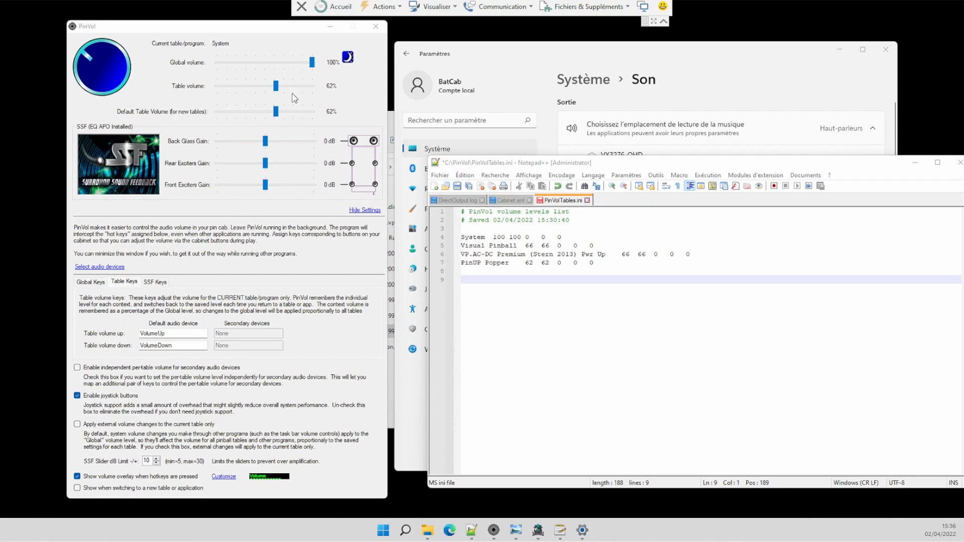
mouse_move(276, 86)
left_mouse_down()
mouse_move(252, 86)
mouse_move(281, 89)
left_mouse_up()
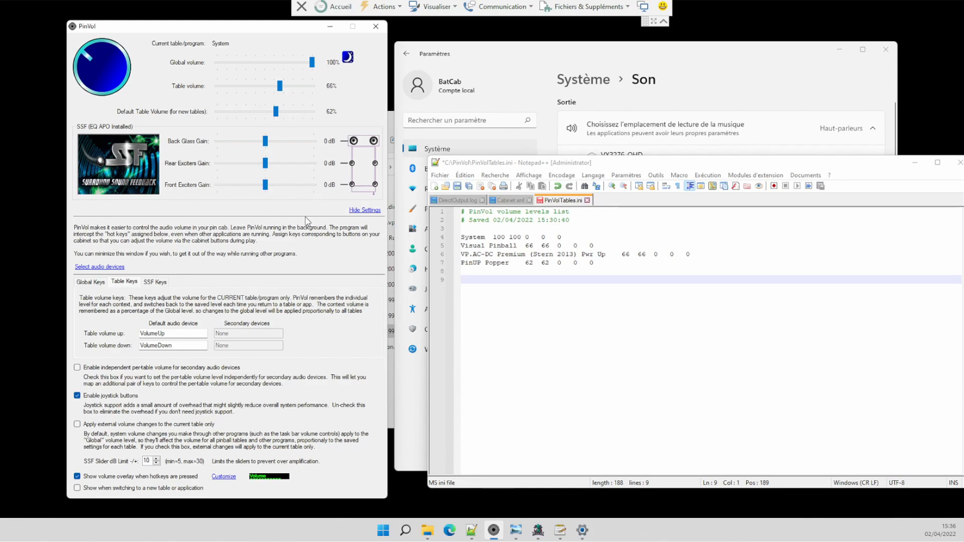
Close PinVolTables.ini in Notepad++ and minimize the editor
left_click(591, 203)
left_click(550, 302)
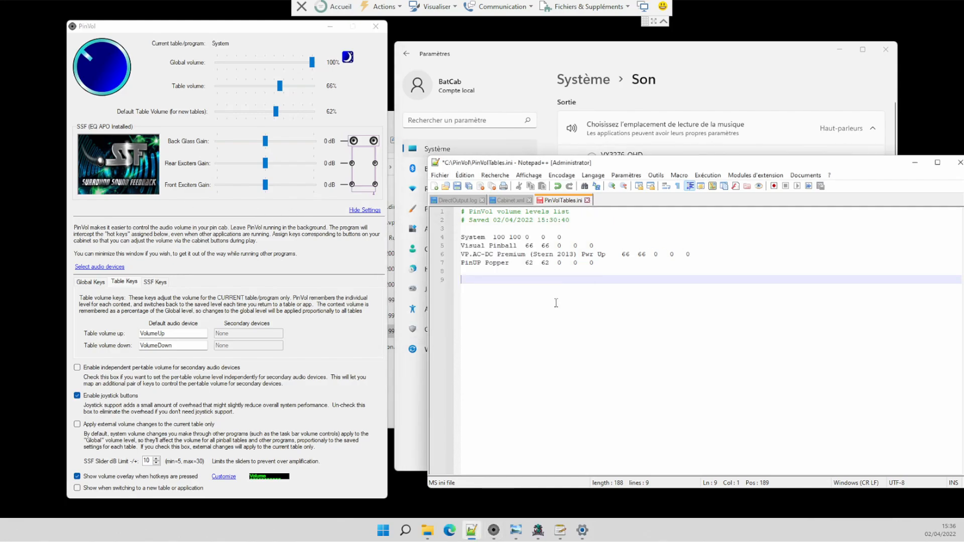
left_click(587, 200)
left_click(511, 300)
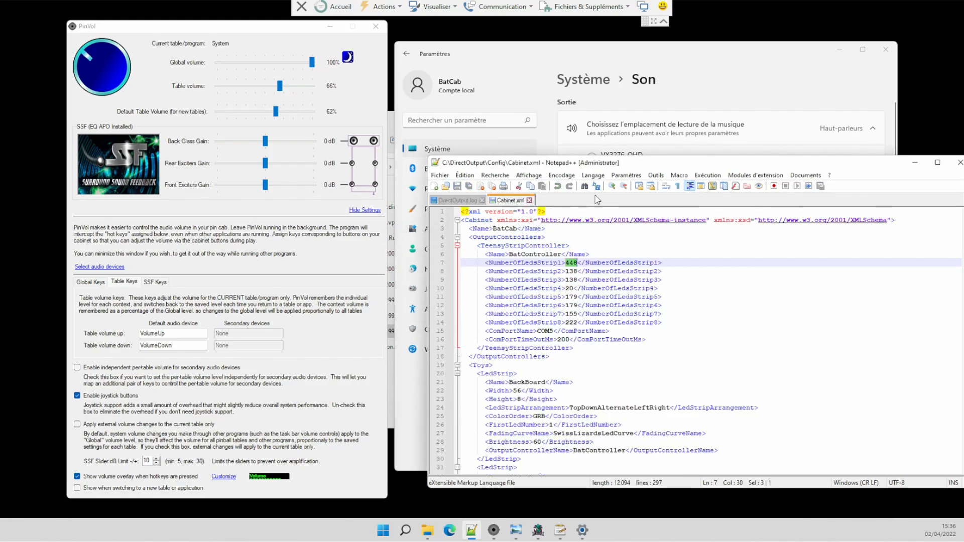
left_click(914, 164)
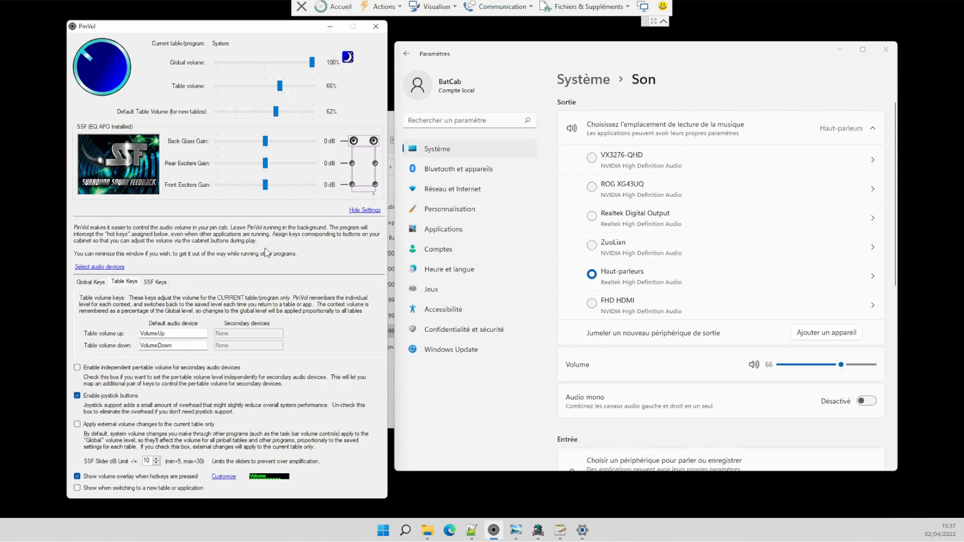
Review the audio outputs PinVol controls and try to disable the default Haut-parleurs device
left_click(114, 268)
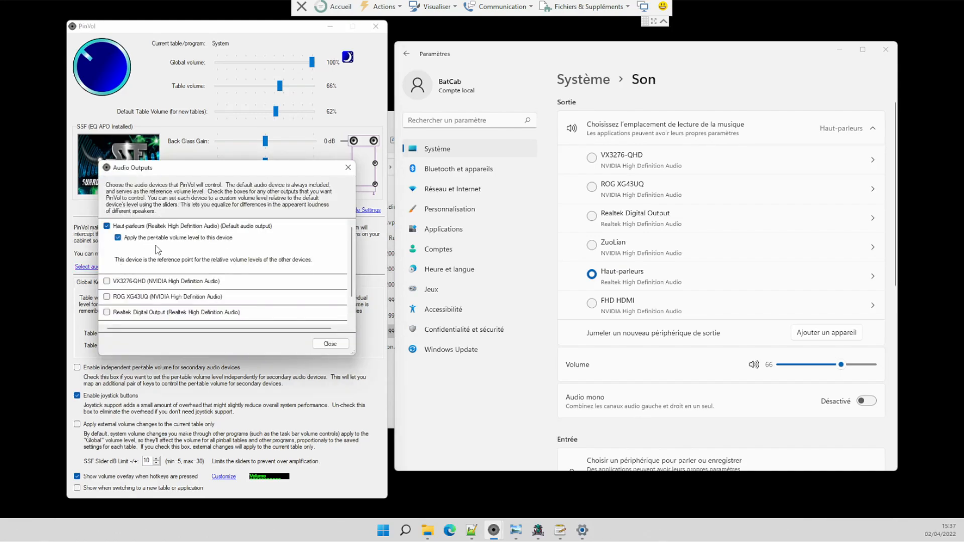
scroll(158, 251, "down", 1)
scroll(219, 264, "up", 1)
left_click(111, 227)
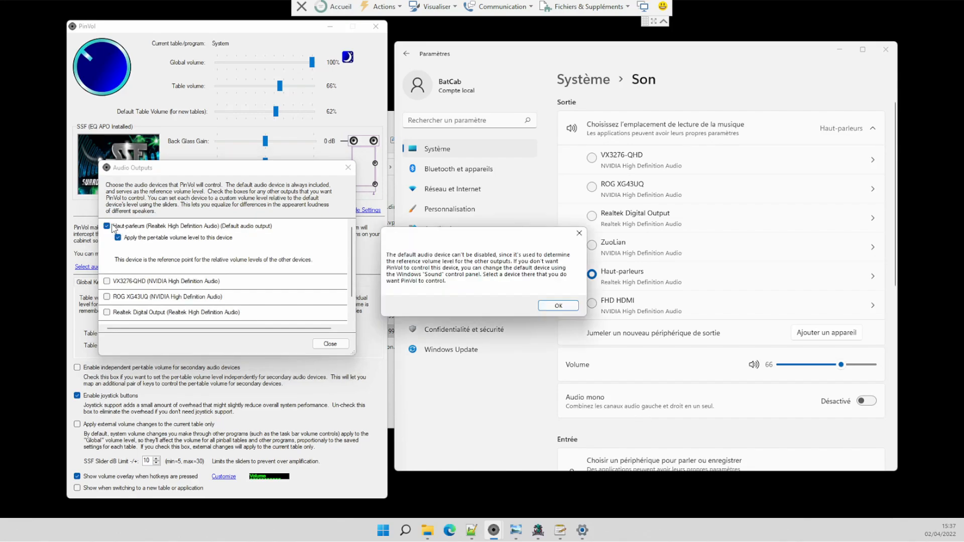
left_click(542, 306)
left_click(341, 345)
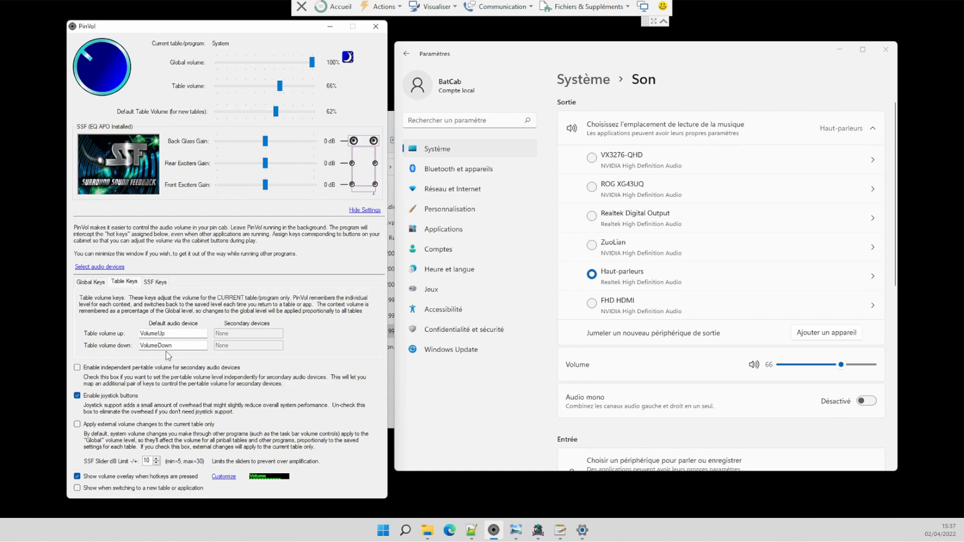
Show the SSF hotkeys, nudge the Back Glass Gain slider up slightly and close PinVol
left_click(156, 283)
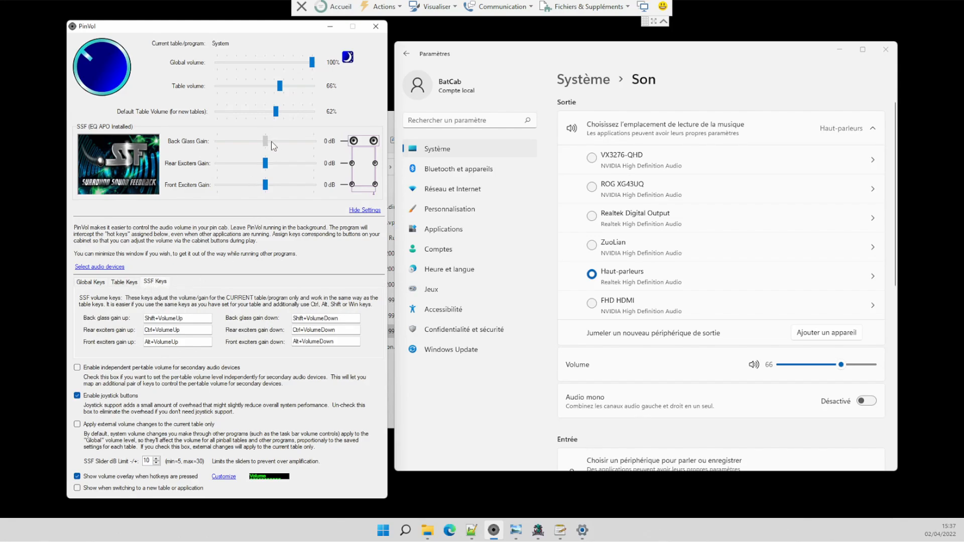
left_click_drag(265, 142, 269, 142)
left_click(376, 26)
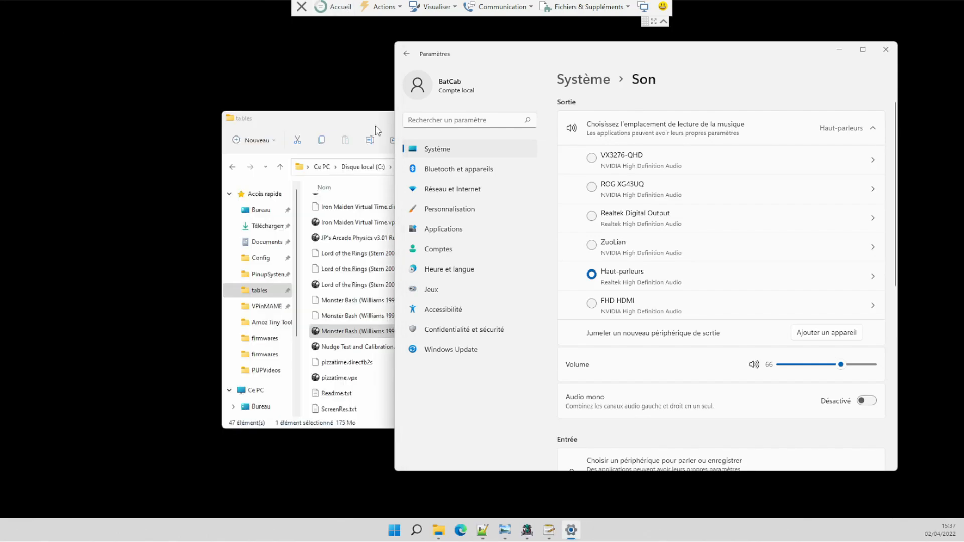
Minimize the Windows sound settings and switch to Equalizer APO's Configuration Editor to check the config.txt includes
left_click(840, 49)
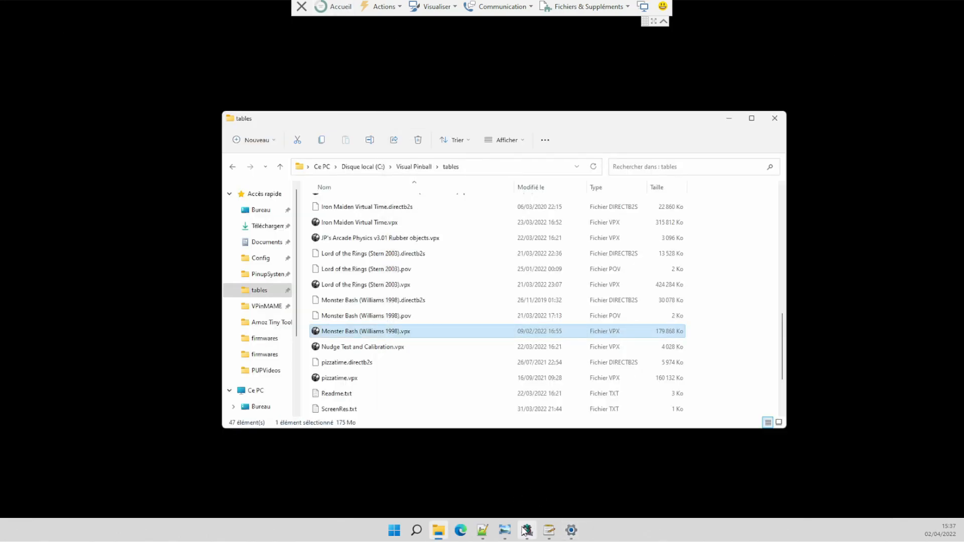
left_click(558, 532)
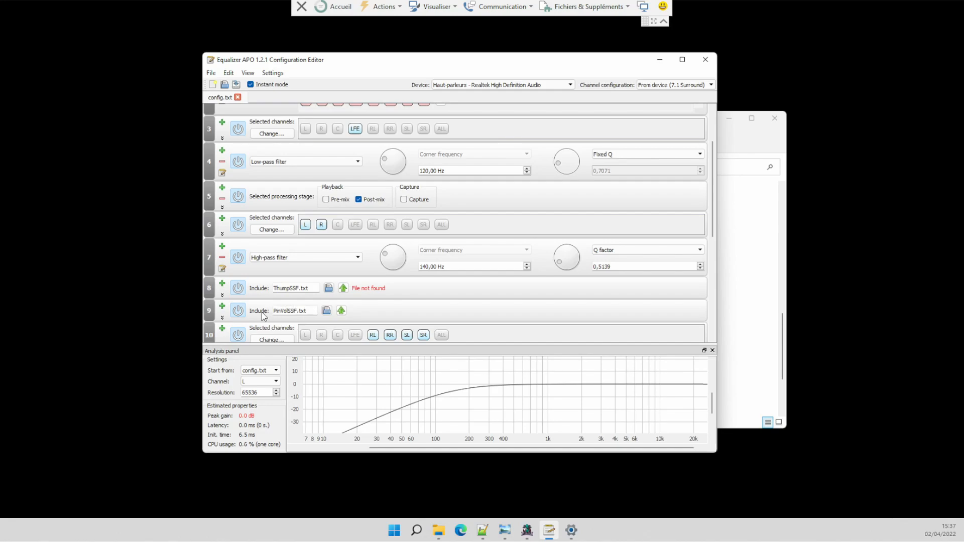
left_click_drag(319, 62, 285, 61)
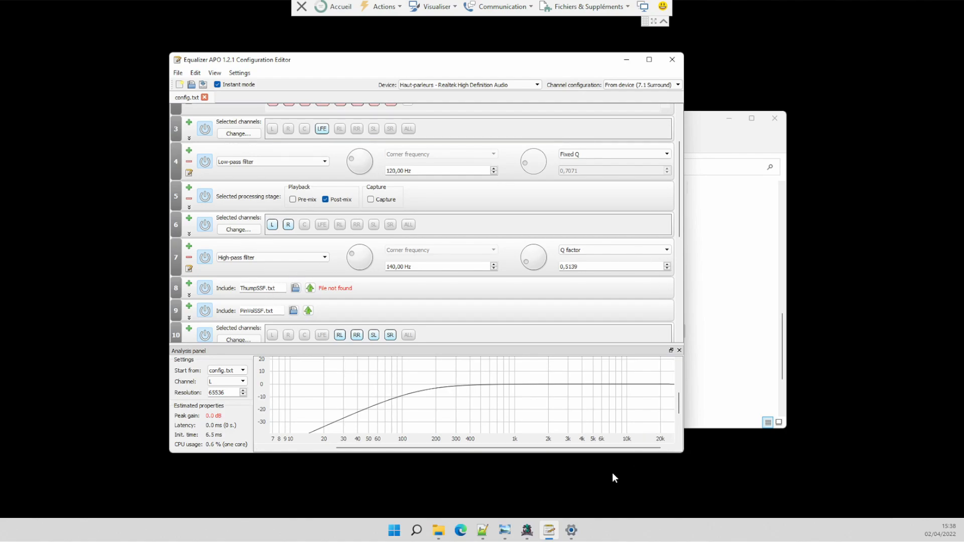
Minimize the tables folder, switch to FULLCAB Installer and install ThumpSSF
mouse_move(530, 535)
left_click(743, 217)
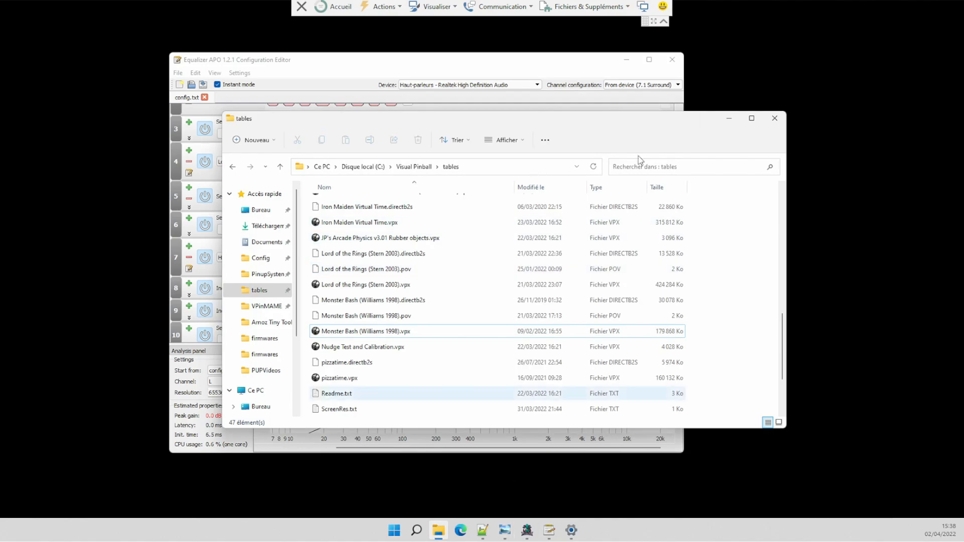
left_click(730, 119)
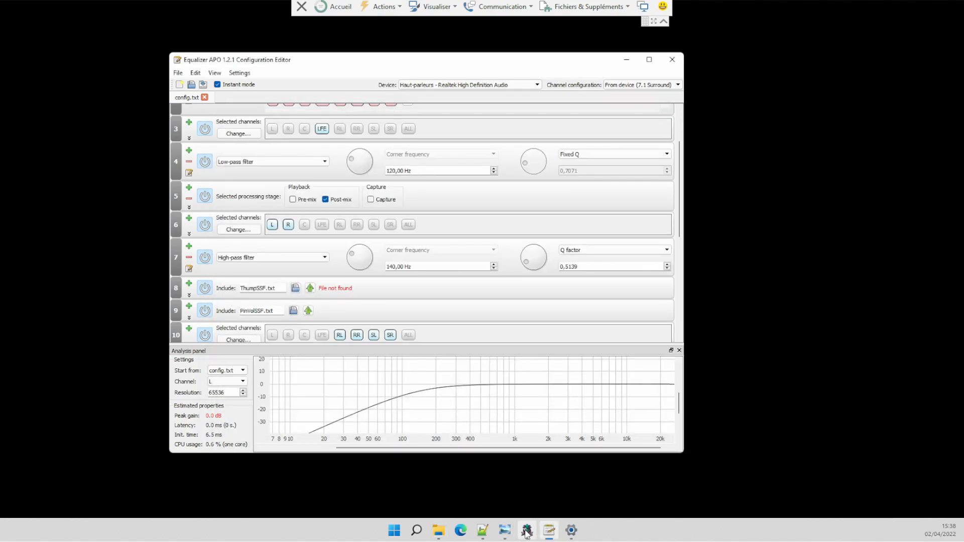
mouse_move(527, 533)
mouse_move(536, 495)
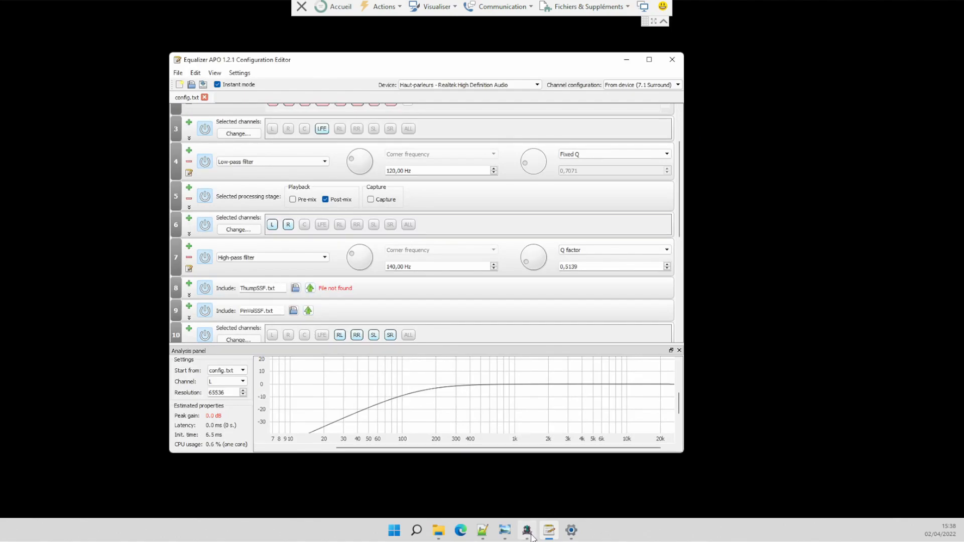
left_click(527, 530)
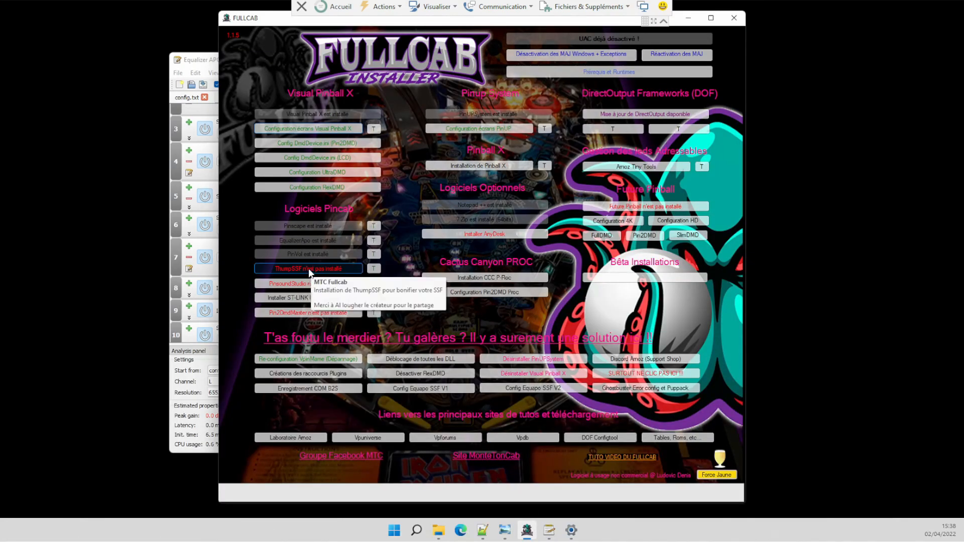
left_click(310, 269)
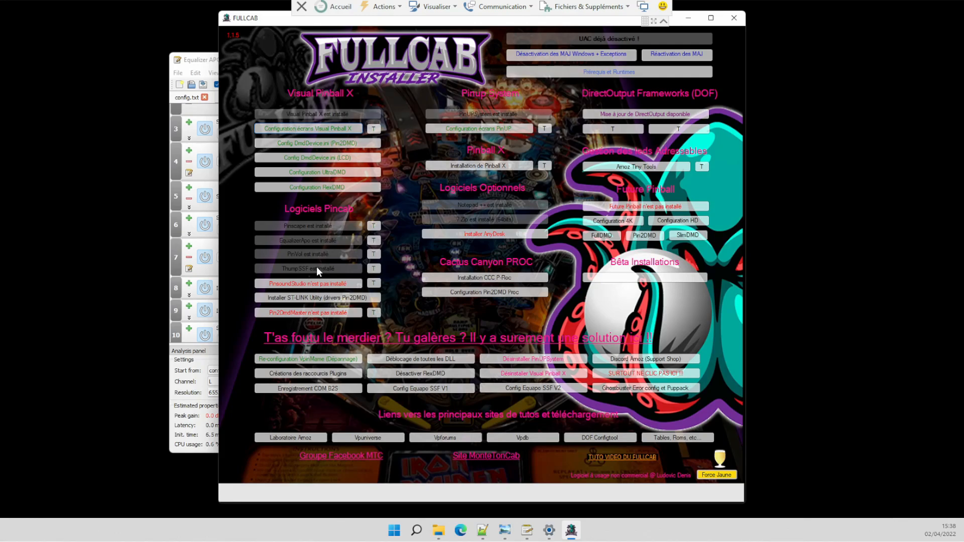
Launch ThumpSSF from the desktop and install the Windows feature it requires
left_click(689, 17)
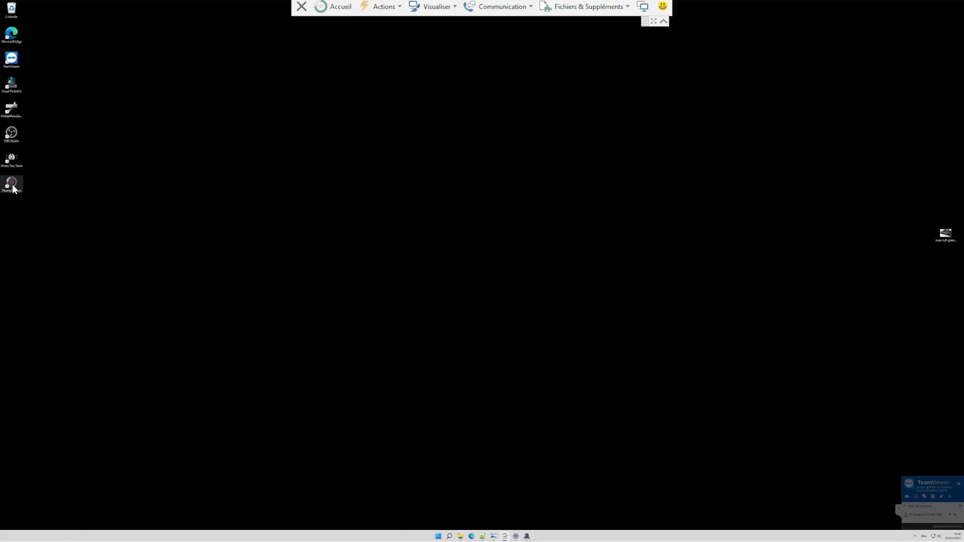
double_click(12, 185)
left_click(463, 274)
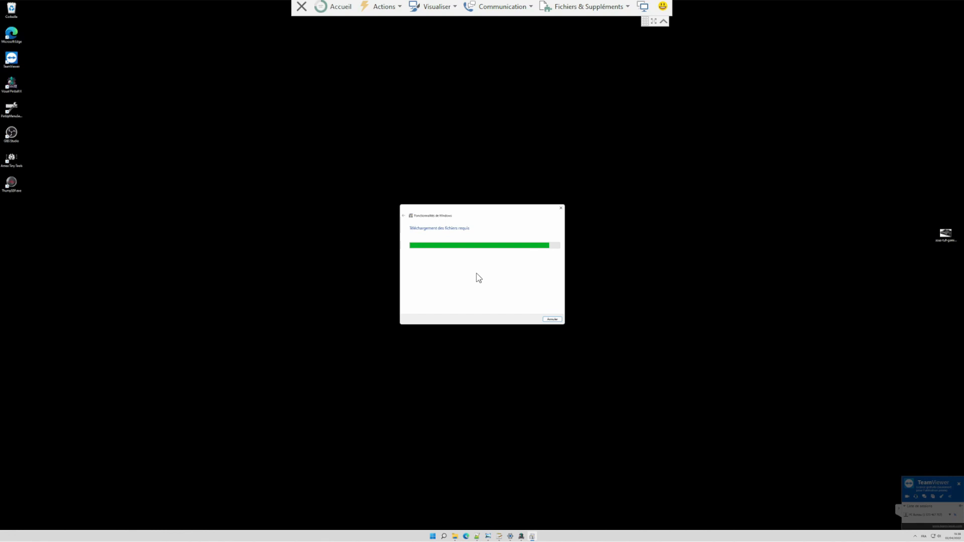
left_click(521, 537)
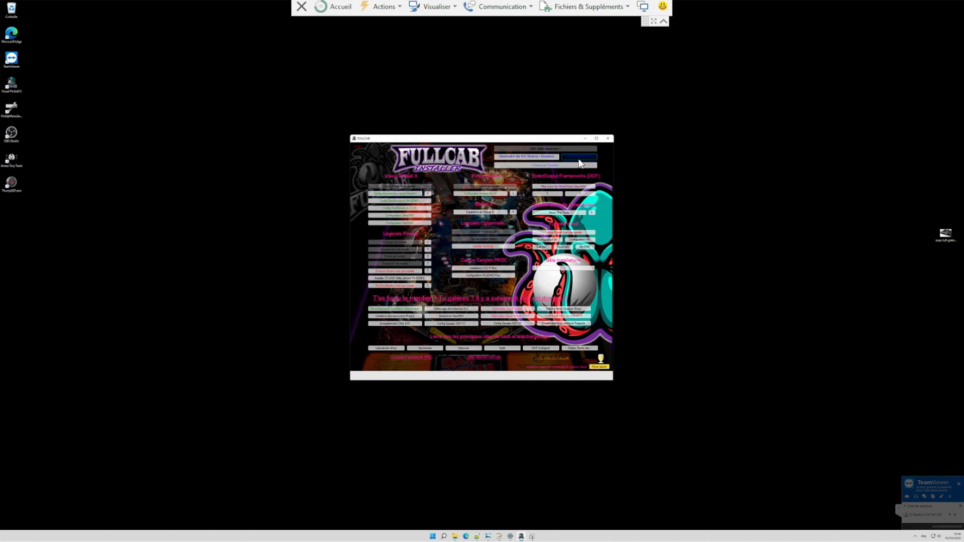
left_click(585, 138)
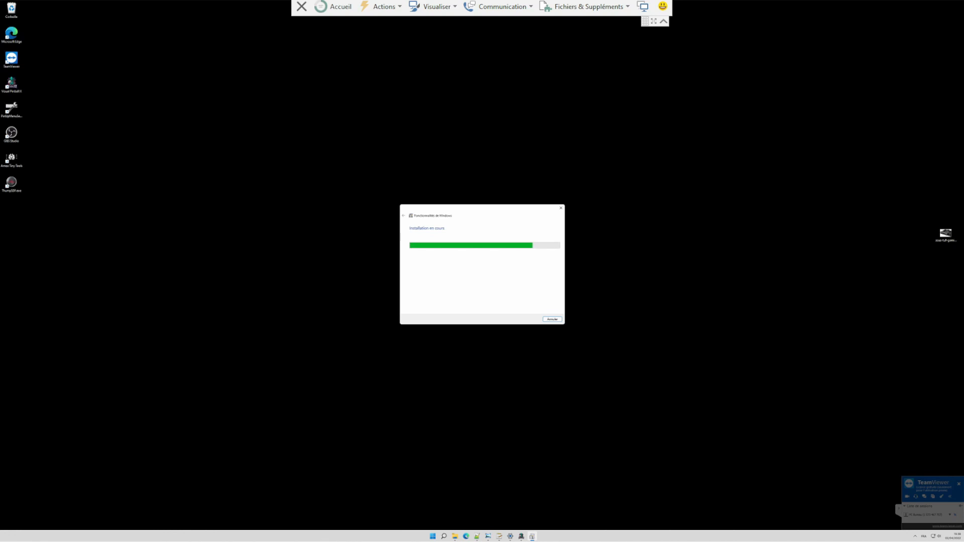
left_click(554, 320)
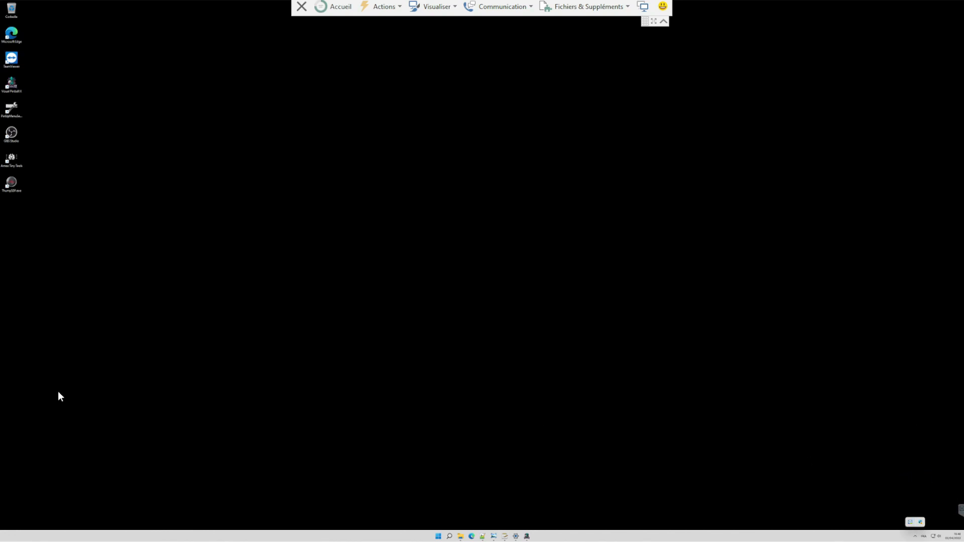
Relaunch ThumpSSF from the desktop and move its window to the main screen beside the Configuration Editor
double_click(11, 185)
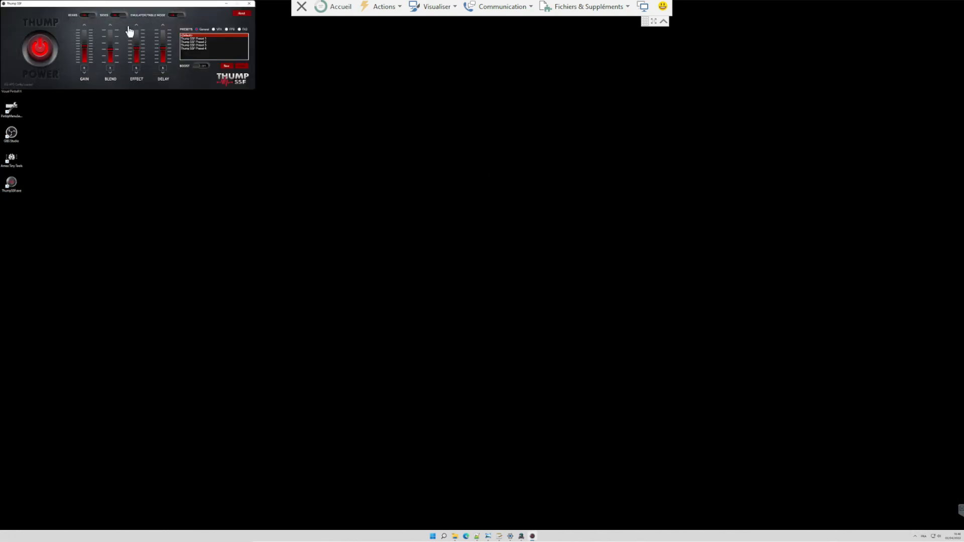
left_click_drag(129, 9, 944, 186)
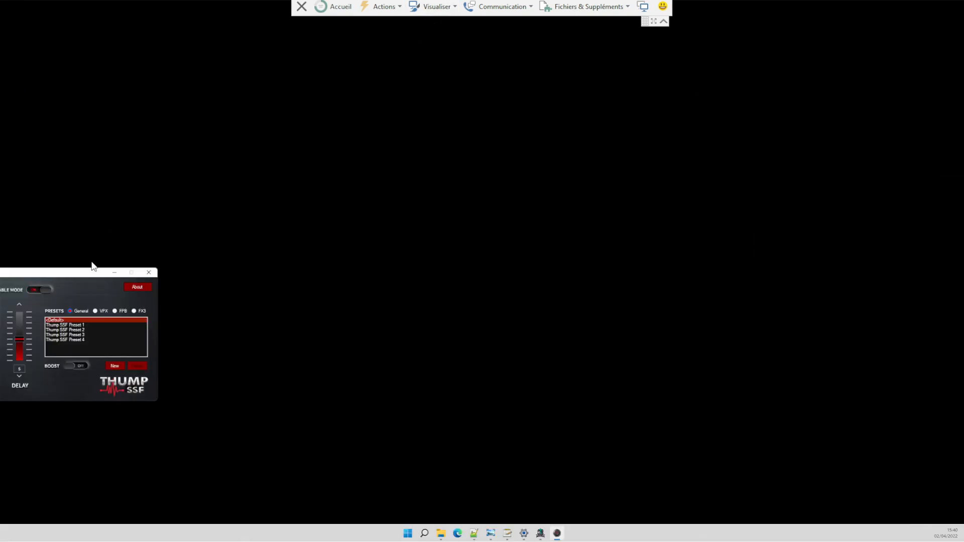
left_click_drag(108, 271, 872, 219)
left_click_drag(791, 218, 922, 216)
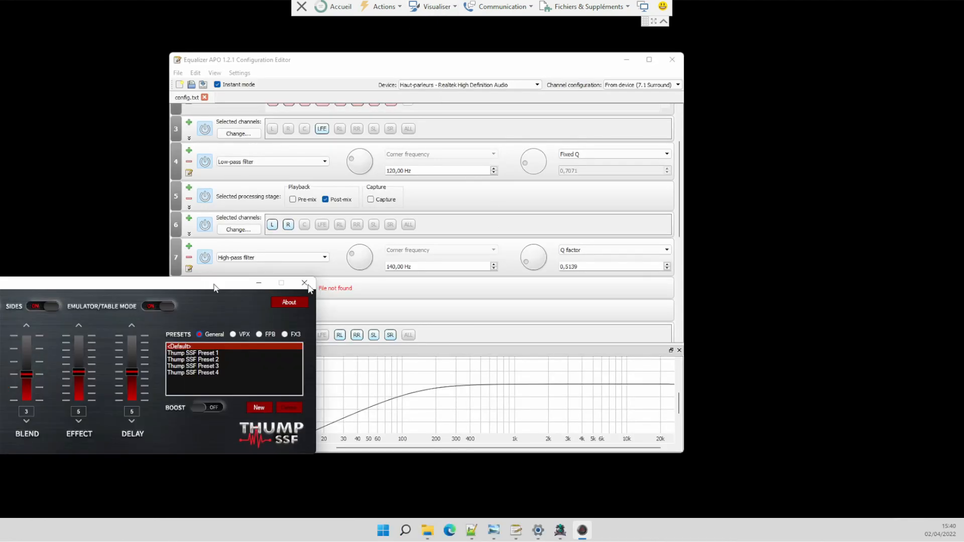
left_click_drag(214, 287, 694, 199)
Close Equalizer APO's Configuration Editor and reopen it to reload the config.txt includes
left_click(655, 60)
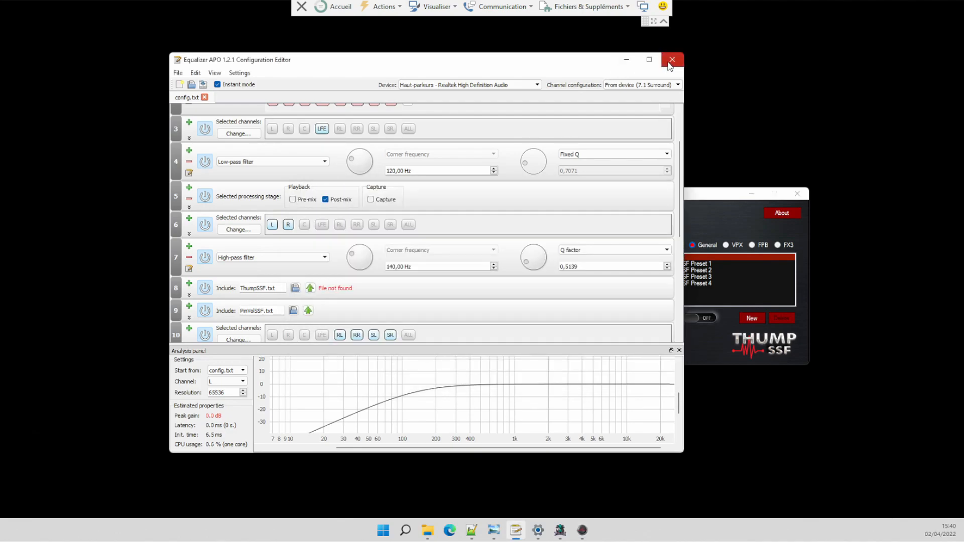
left_click(672, 59)
left_click(394, 531)
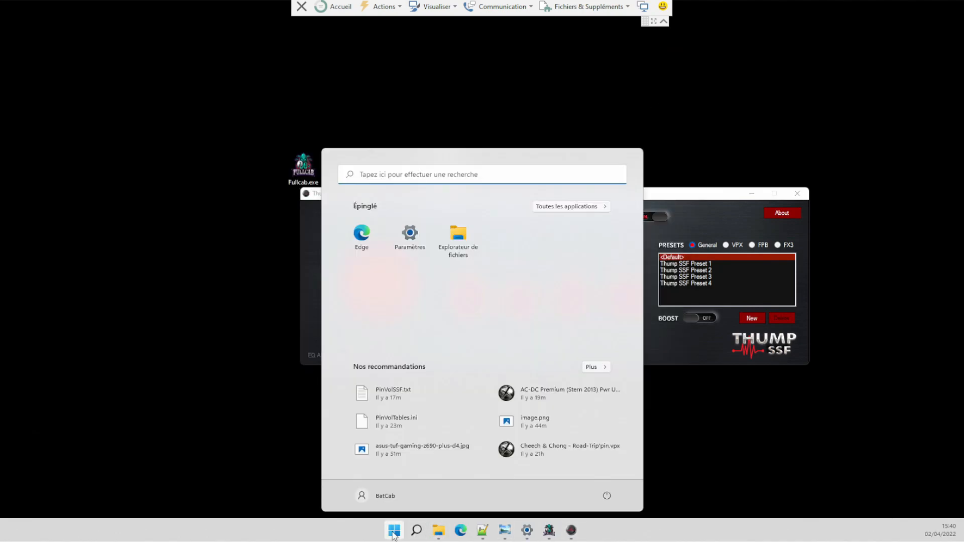
left_click(602, 209)
left_click(398, 352)
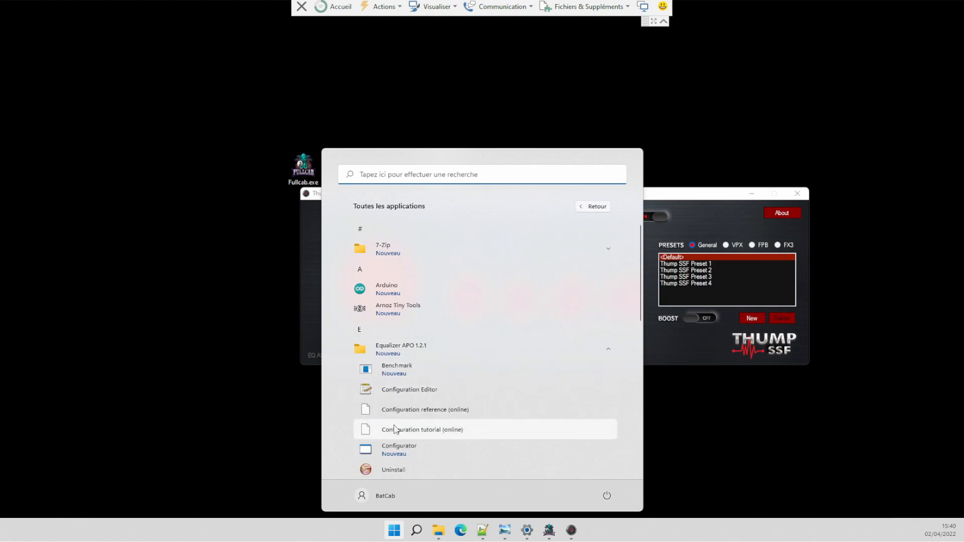
left_click(404, 394)
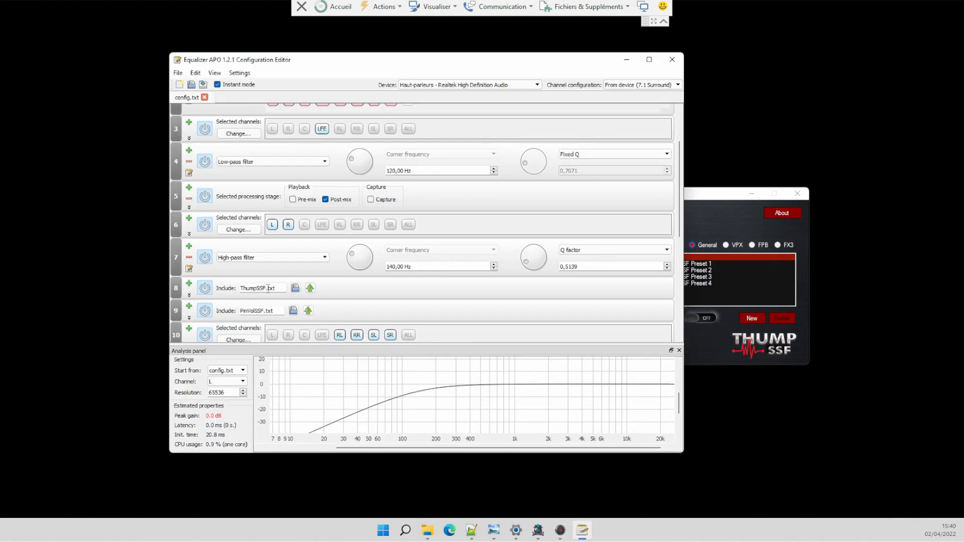
Check for ThumpSSF.txt in the EqualizerAPO config folder, then cancel, minimize the editor and reposition the ThumpSSF window
left_click(296, 289)
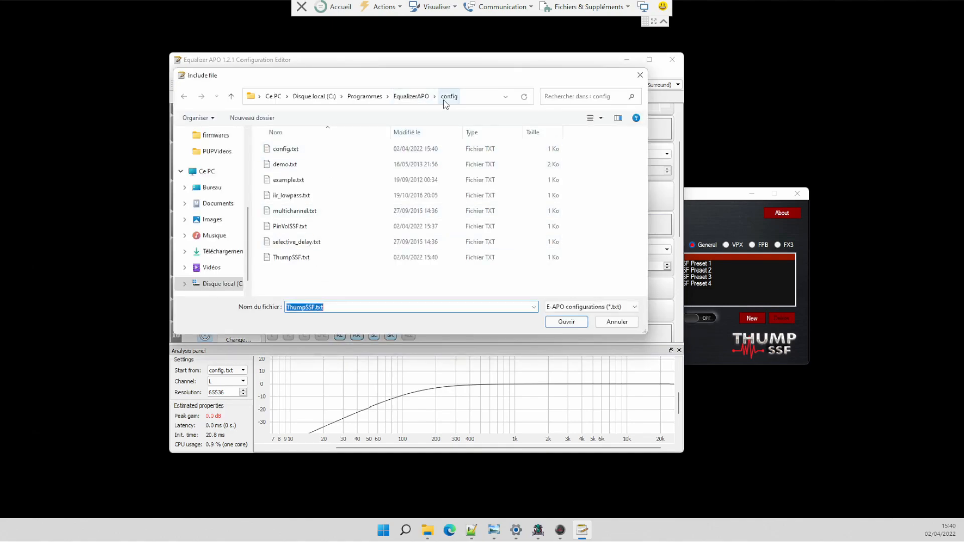
left_click(304, 263)
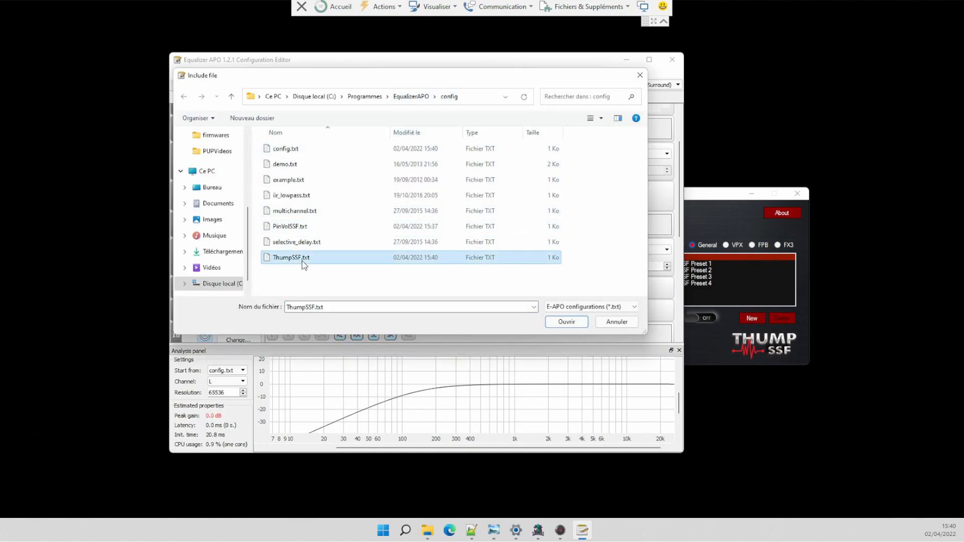
left_click(640, 76)
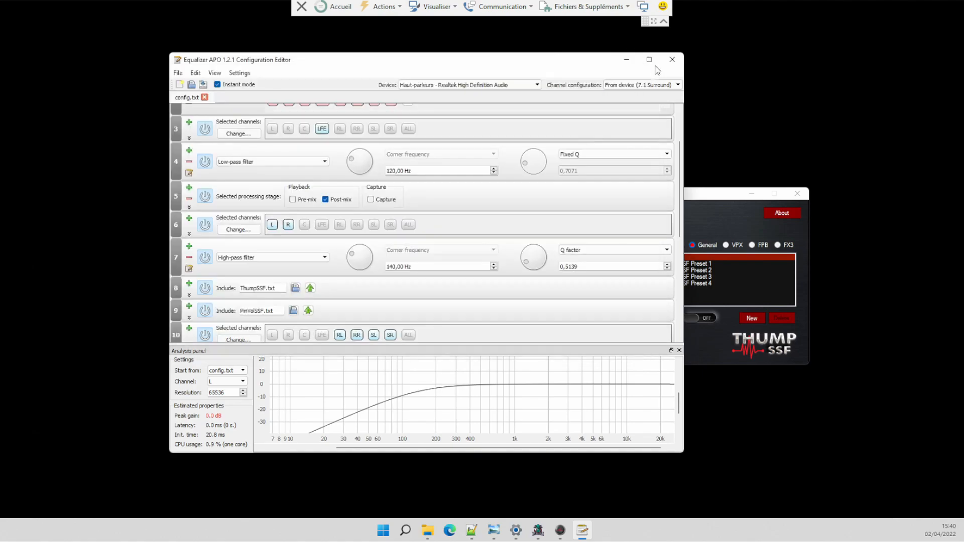
left_click(628, 61)
left_click_drag(619, 194, 500, 201)
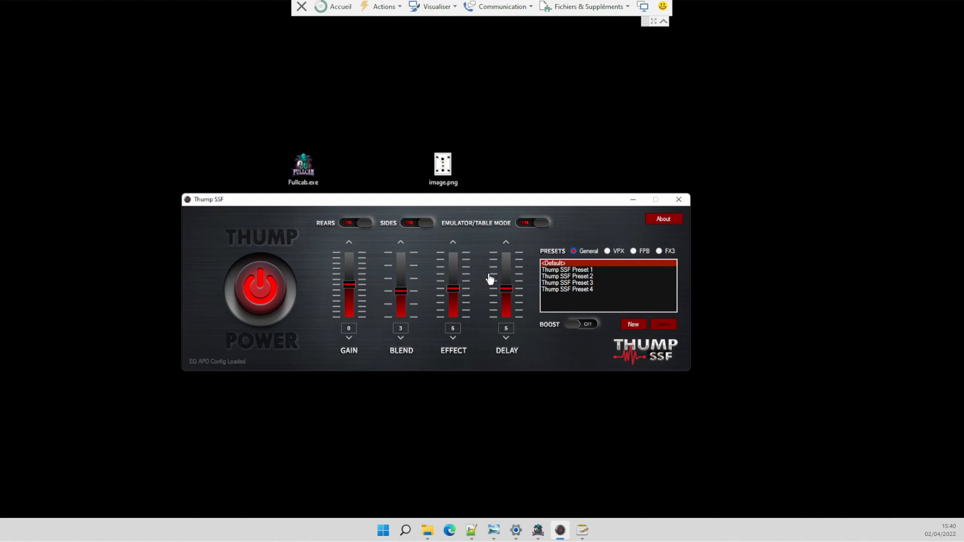
Toggle the Rears, Sides and Boost switches in ThumpSSF, returning each to its original state
left_click(353, 228)
left_click(353, 229)
left_click(421, 227)
left_click(422, 227)
left_click(409, 229)
left_click(415, 224)
left_click(575, 325)
left_click(579, 328)
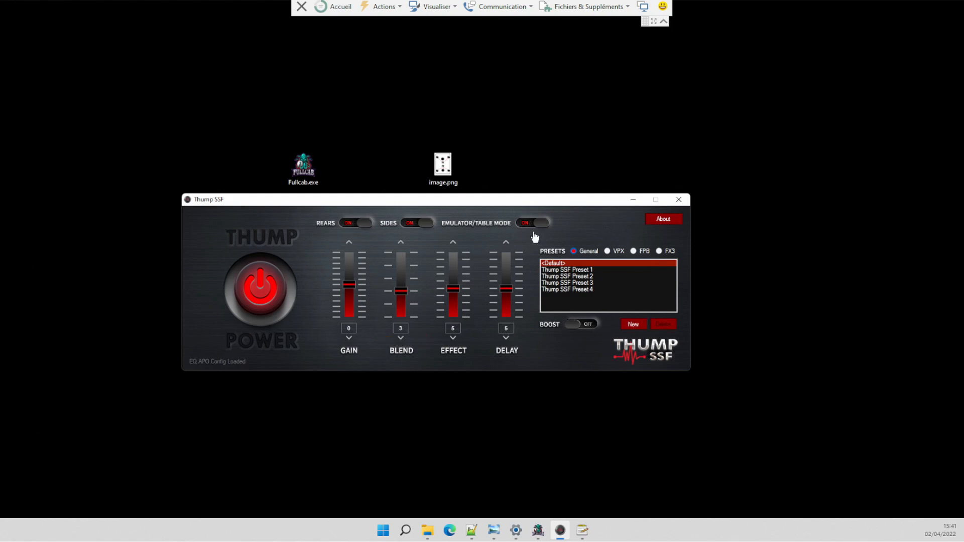
Preview the settings of Thump SSF Presets 1 to 4 and reselect the <Default> preset
left_click(566, 271)
left_click(563, 276)
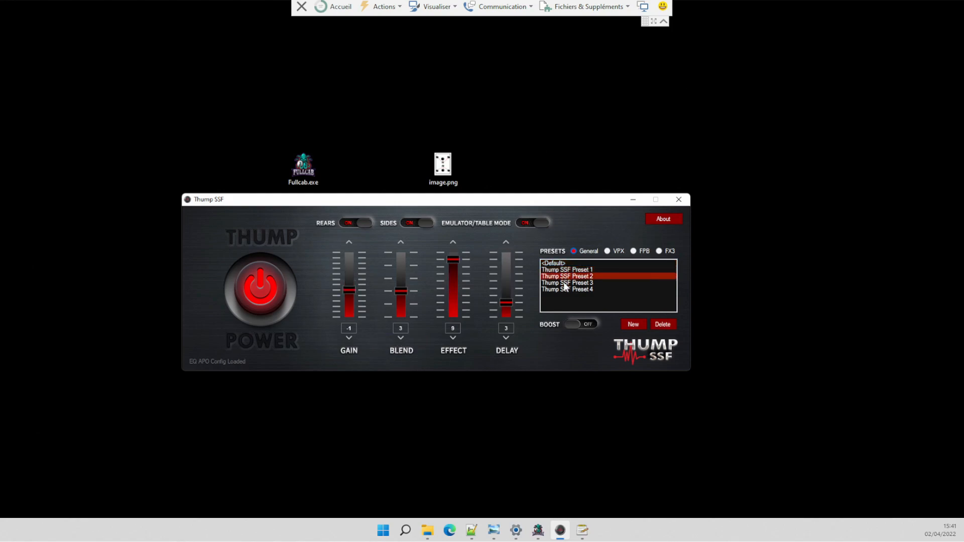
left_click(564, 283)
left_click(564, 289)
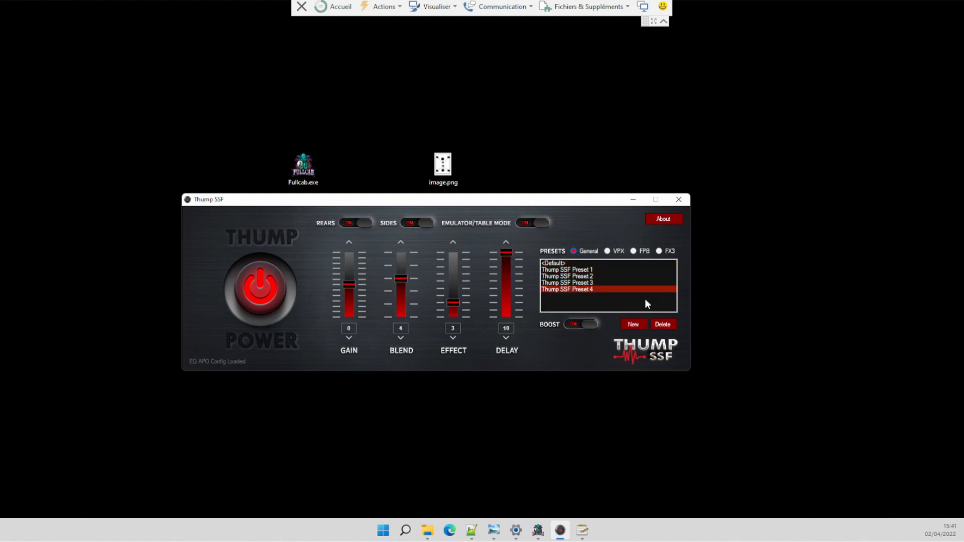
left_click(556, 264)
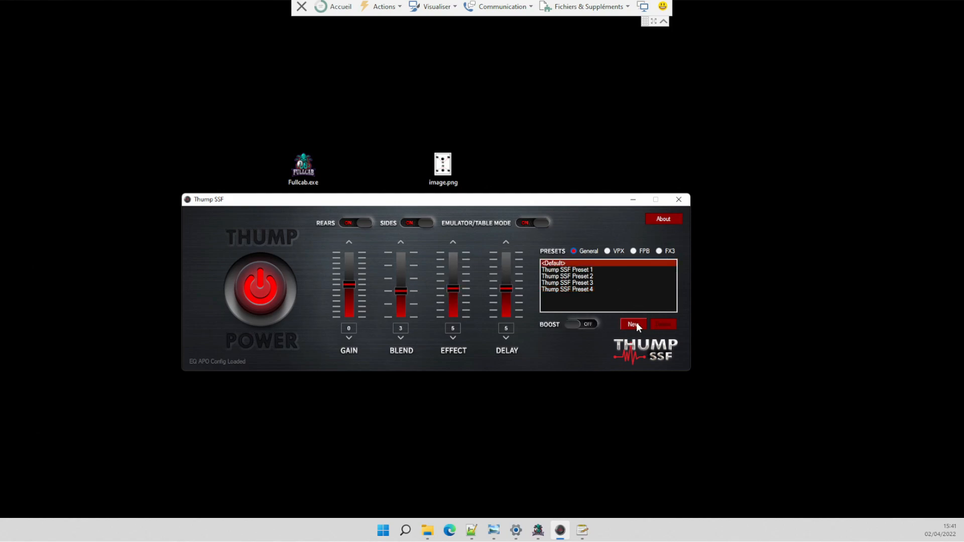
Create a general preset copied from Thump SSF Preset 1, entering a personal name as the preset name
left_click(633, 324)
left_click(462, 271)
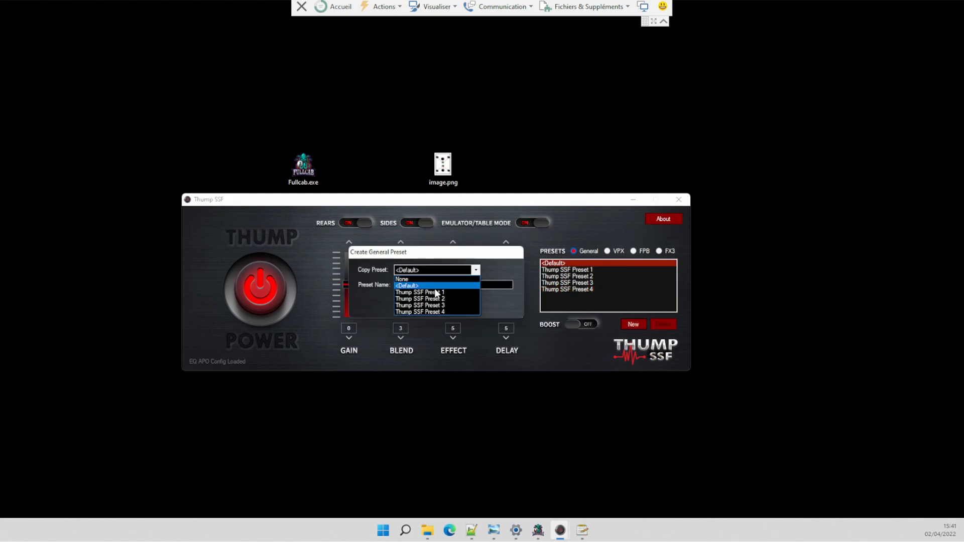
left_click(431, 293)
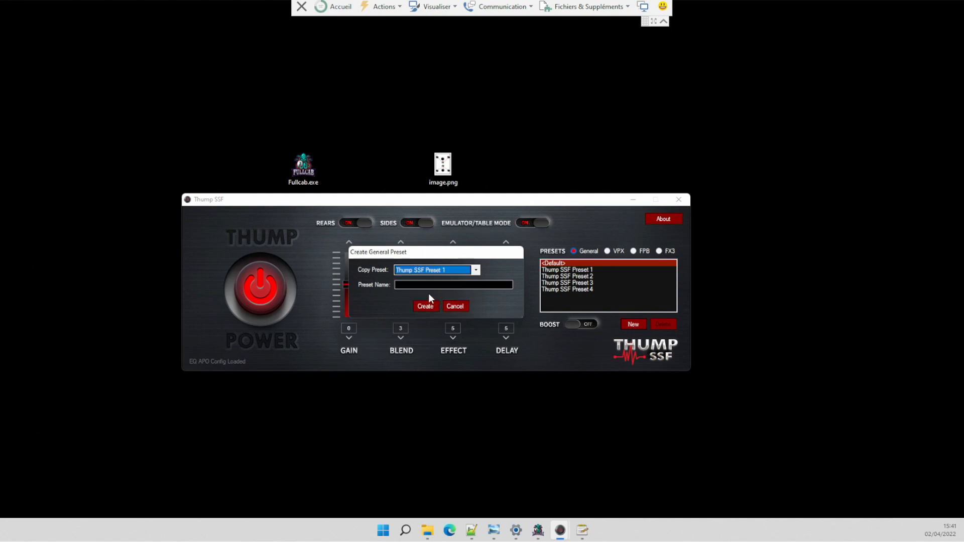
left_click(430, 290)
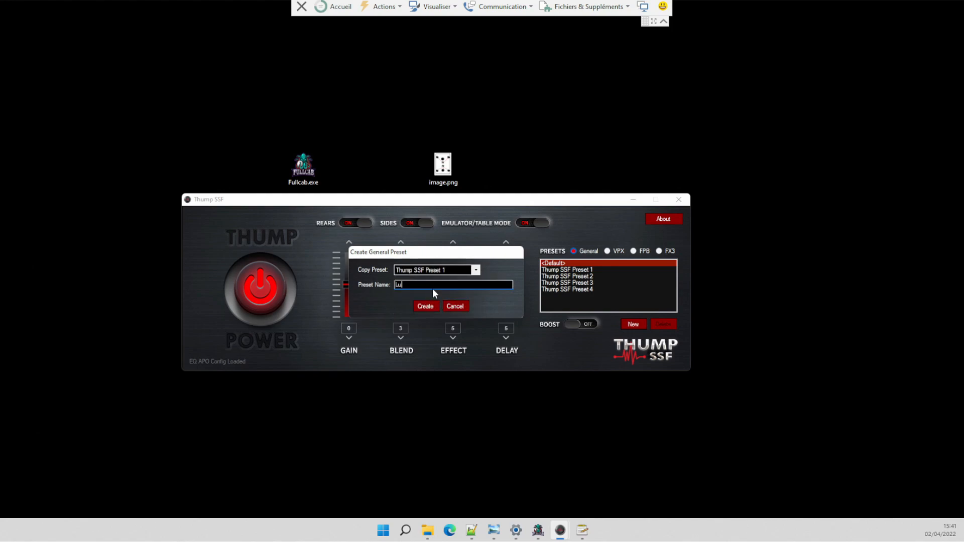
left_click(424, 307)
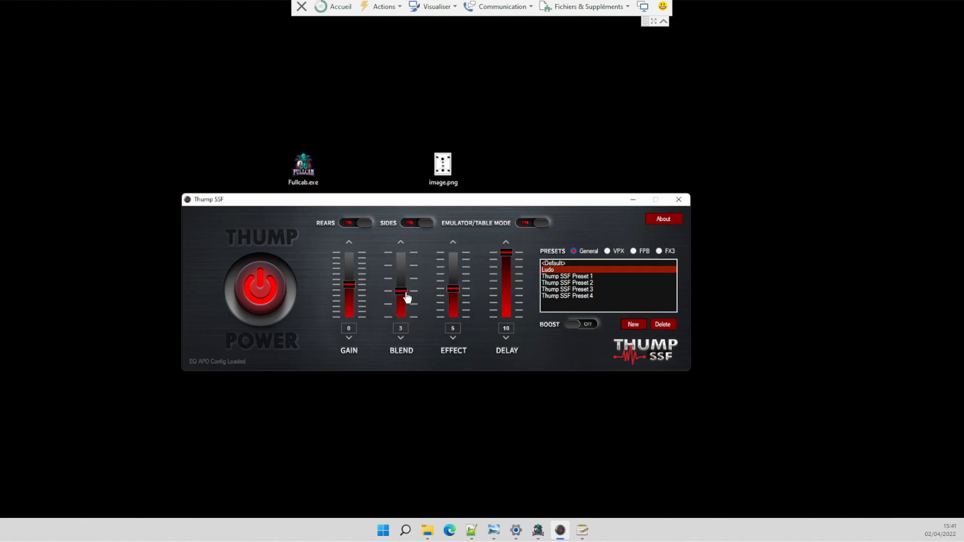
Set the new general preset to Gain -3, Blend 4, Effect 7 and Delay 9
left_click_drag(453, 289, 452, 276)
left_click_drag(349, 285, 350, 301)
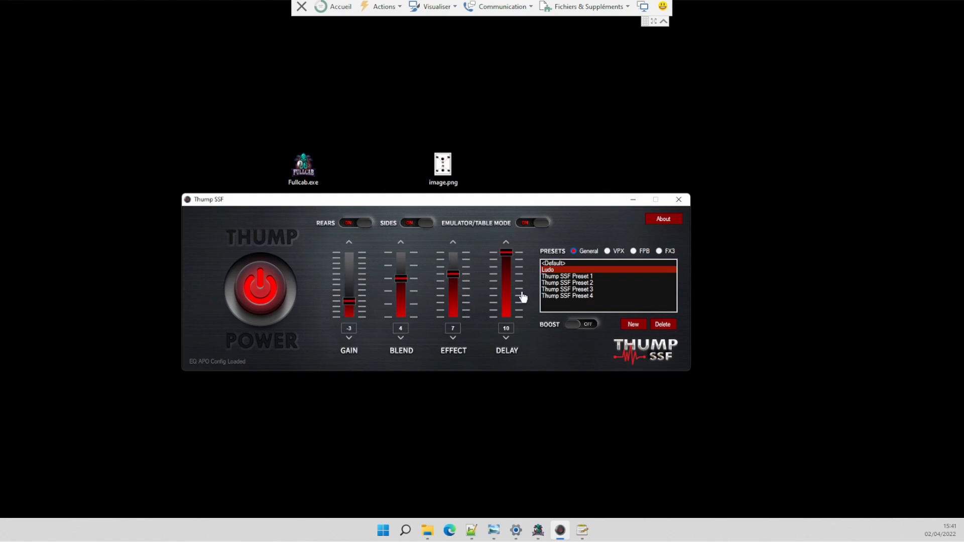
left_click(504, 279)
Show the VPX presets and set Blend to 3, Effect to 5 and Delay to 5
left_click(607, 252)
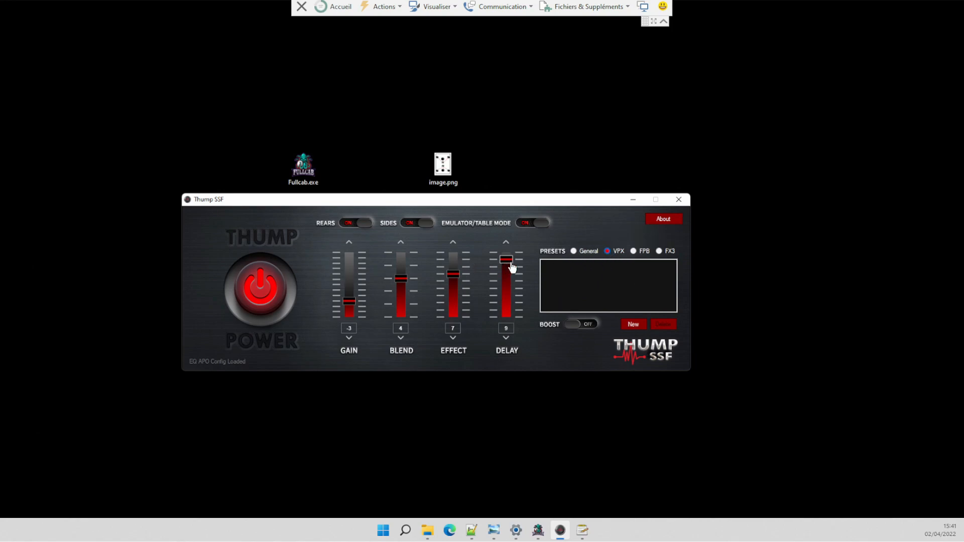
left_click_drag(508, 260, 509, 287)
left_click_drag(455, 274, 401, 292)
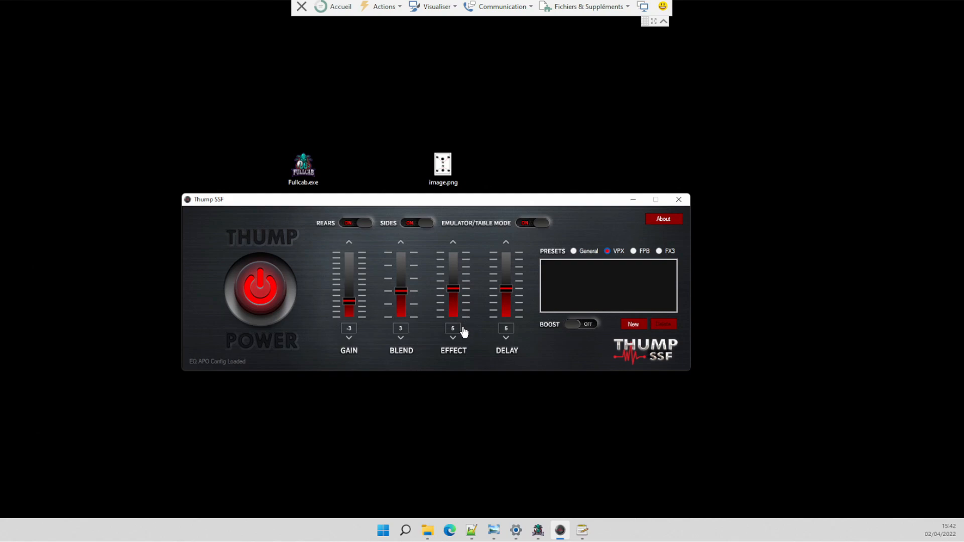
Create a VPX table preset for Batman 66.vpx from the tables folder, with Copy Preset left at None
left_click(635, 323)
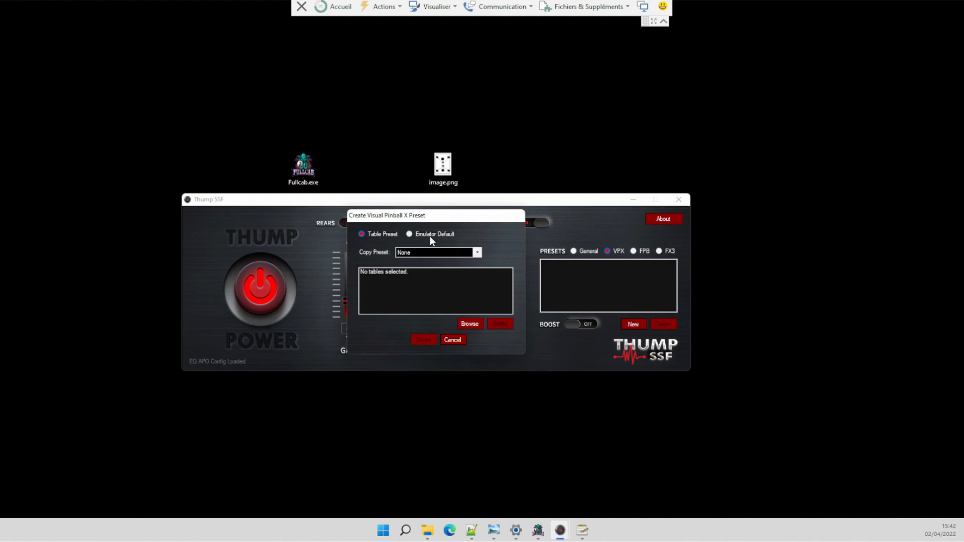
left_click(479, 253)
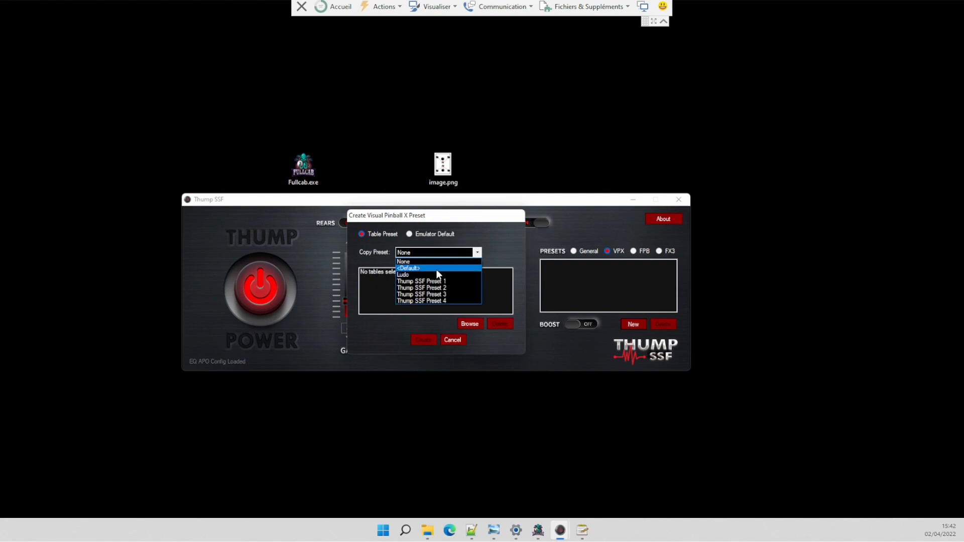
left_click(494, 251)
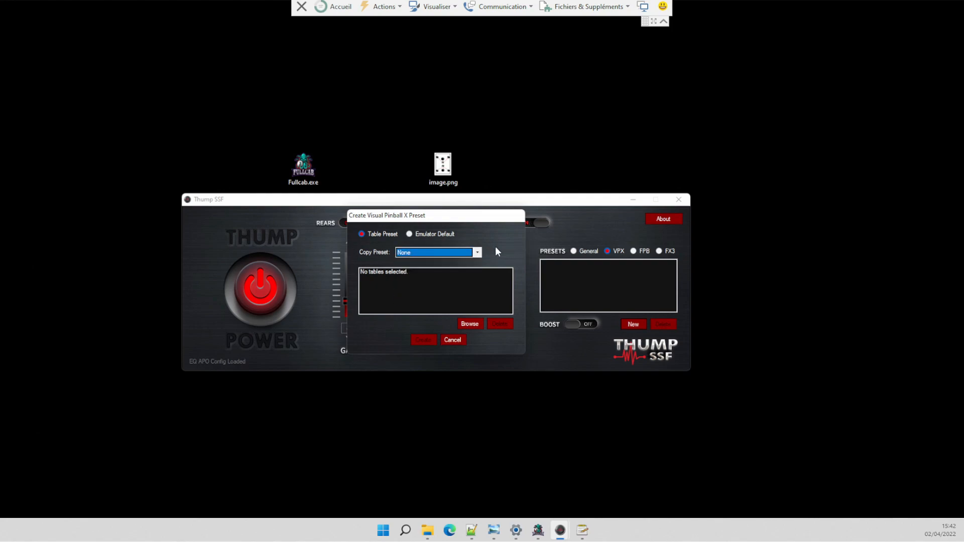
left_click(471, 324)
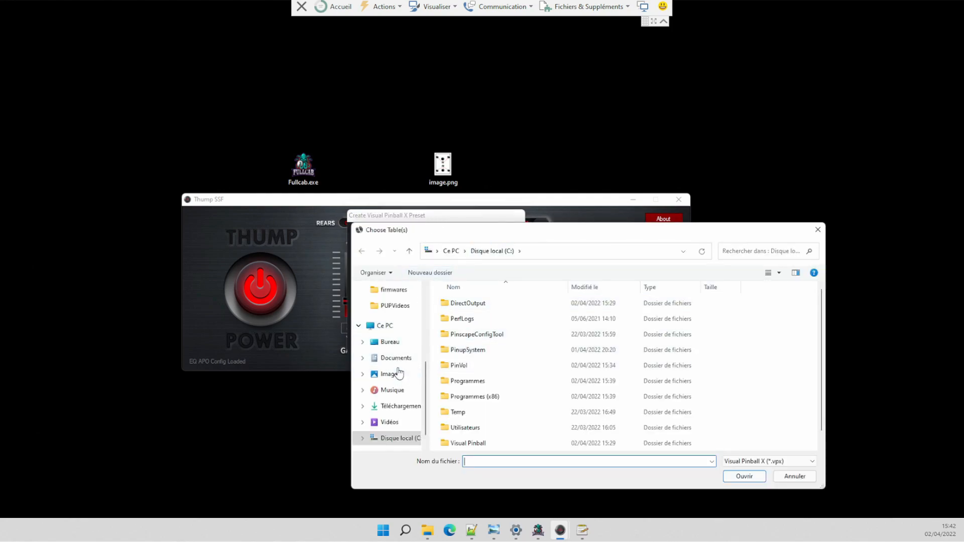
scroll(396, 356, "up", 2)
left_click(396, 342)
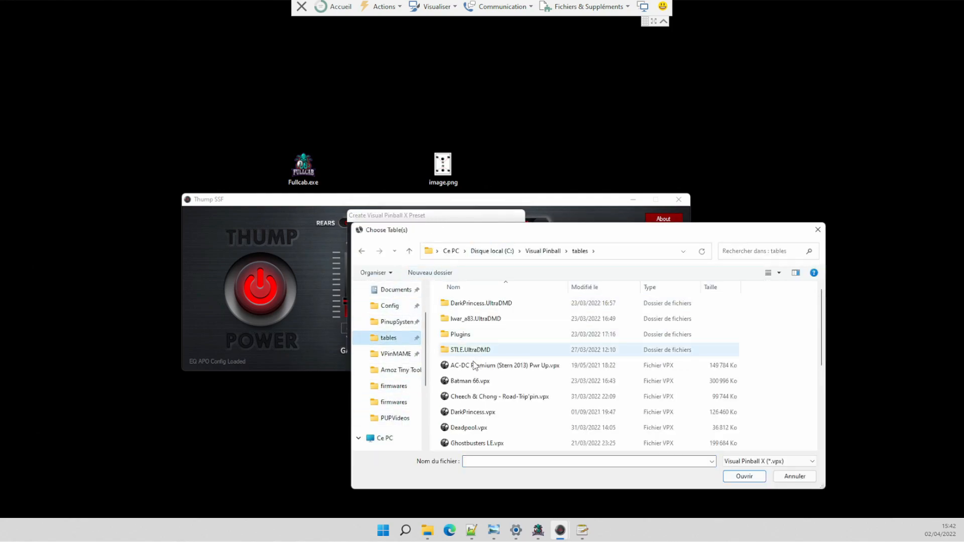
double_click(477, 384)
left_click(428, 341)
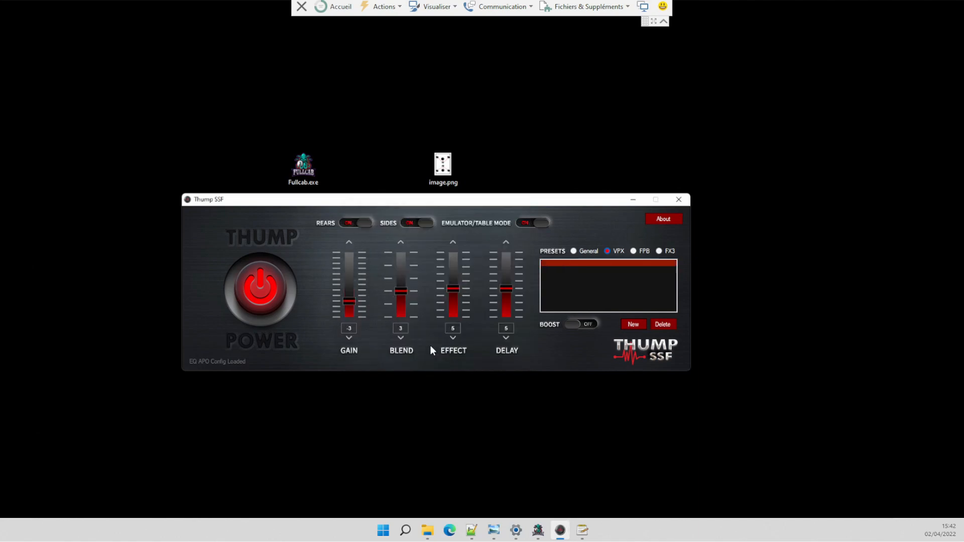
Set the Batman 66 preset to Gain -1, Blend 4, Effect 3 and Delay 6, and toggle Boost
left_click_drag(506, 289, 356, 300)
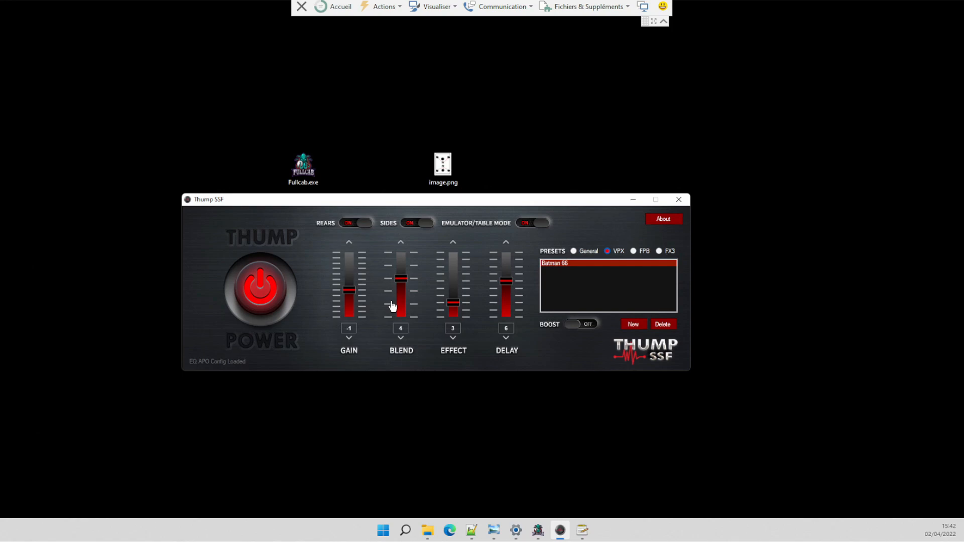
left_click(576, 326)
Browse in File Explorer to the ThumpSSF folder under Programmes (x86) on drive C:
left_click(428, 531)
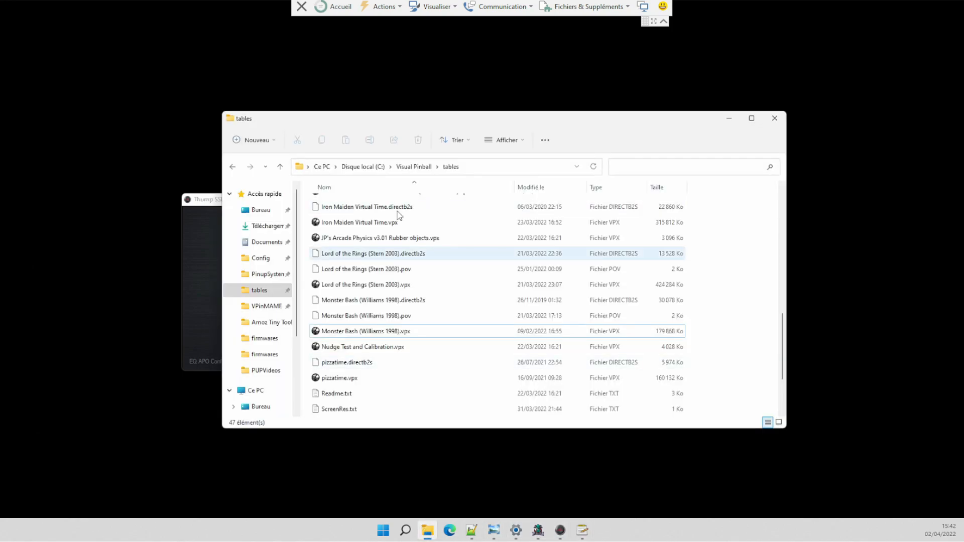
left_click(404, 168)
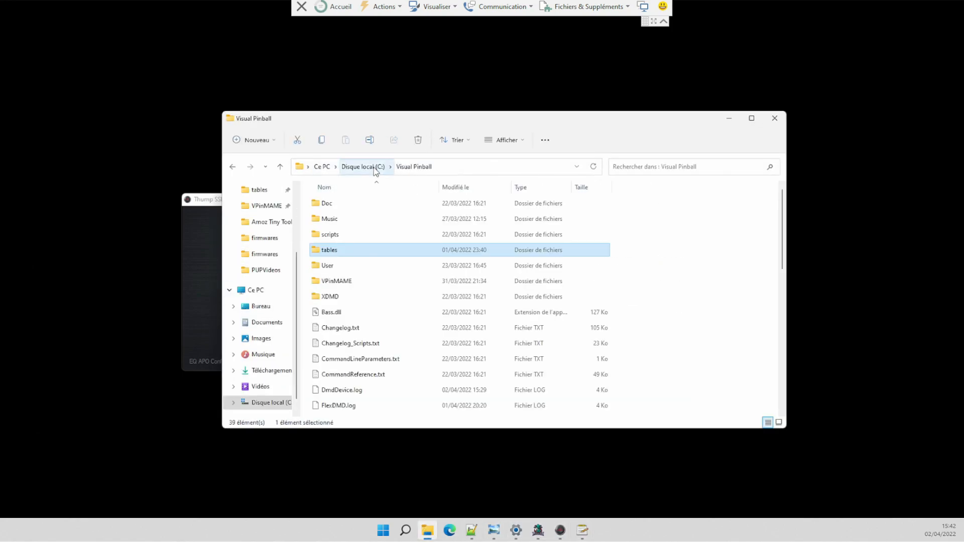
left_click(374, 170)
double_click(370, 301)
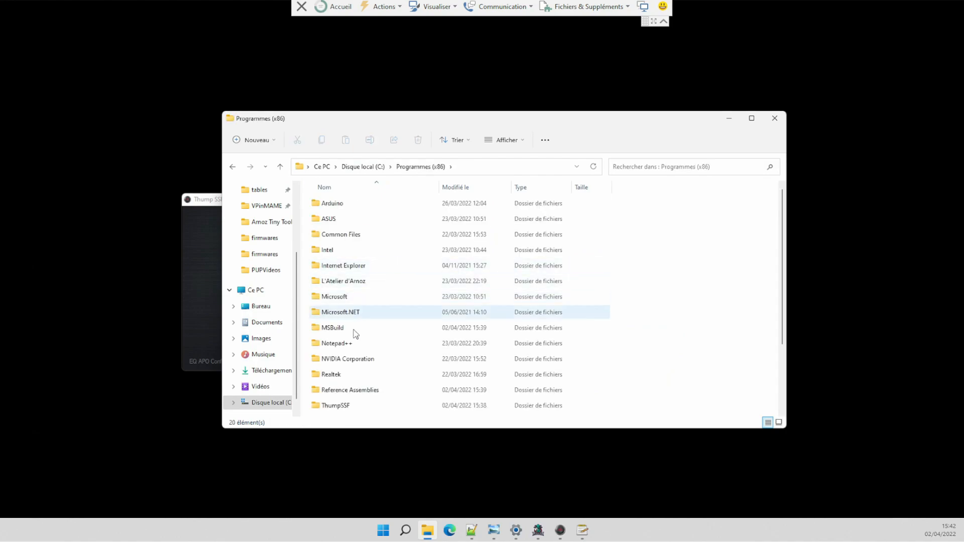
scroll(356, 336, "down", 2)
double_click(354, 319)
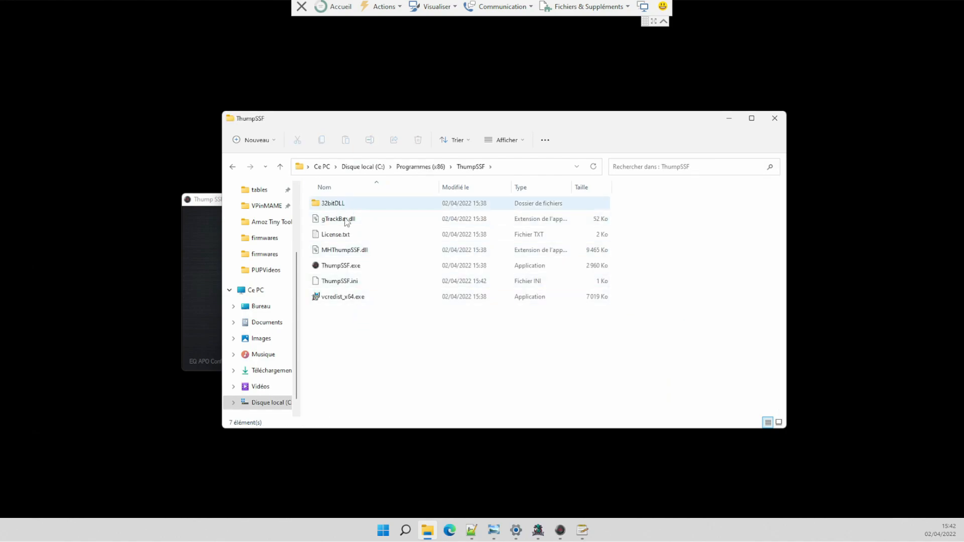
key("BackSpace")
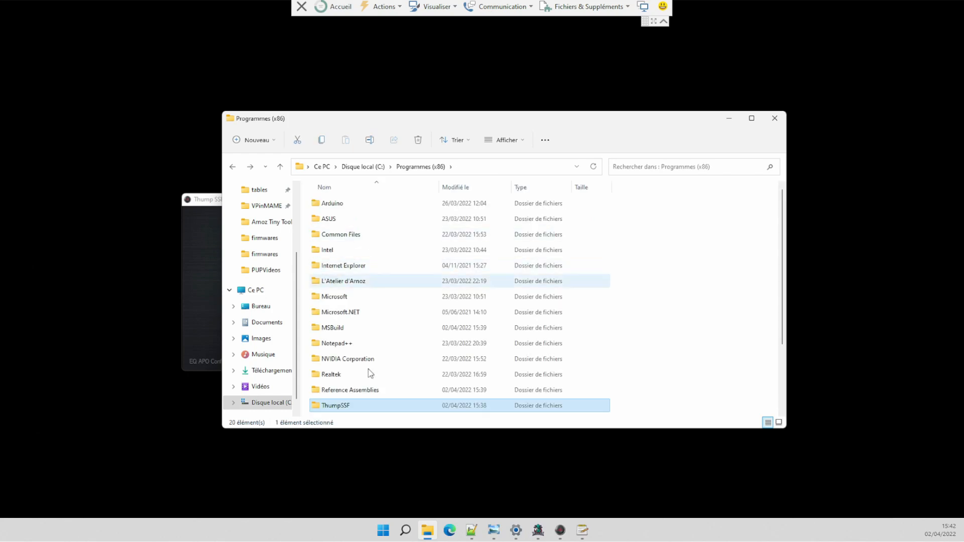
double_click(368, 405)
Open ThumpSSF.ini in Notepad++ and examine its main settings and stored presets, then minimise the editor
left_click(352, 282)
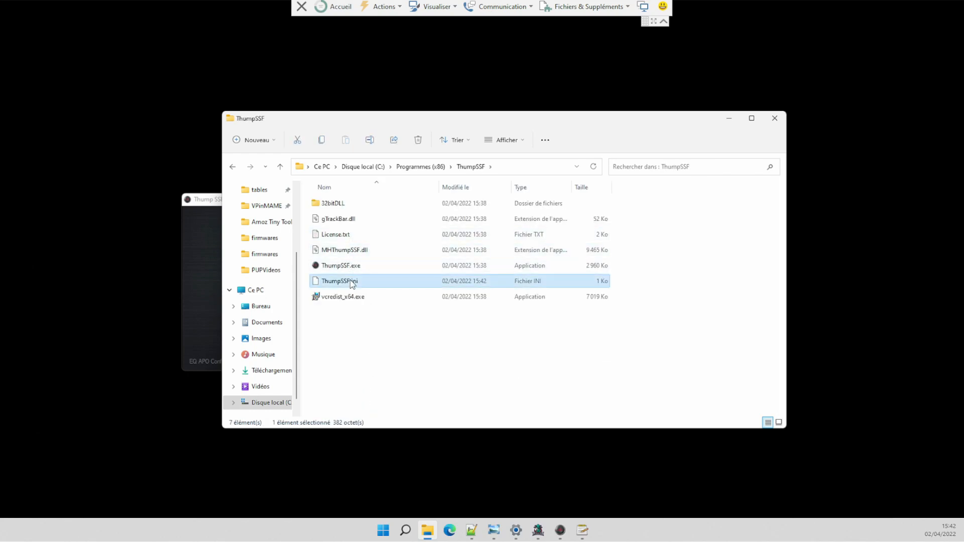
double_click(351, 282)
double_click(442, 182)
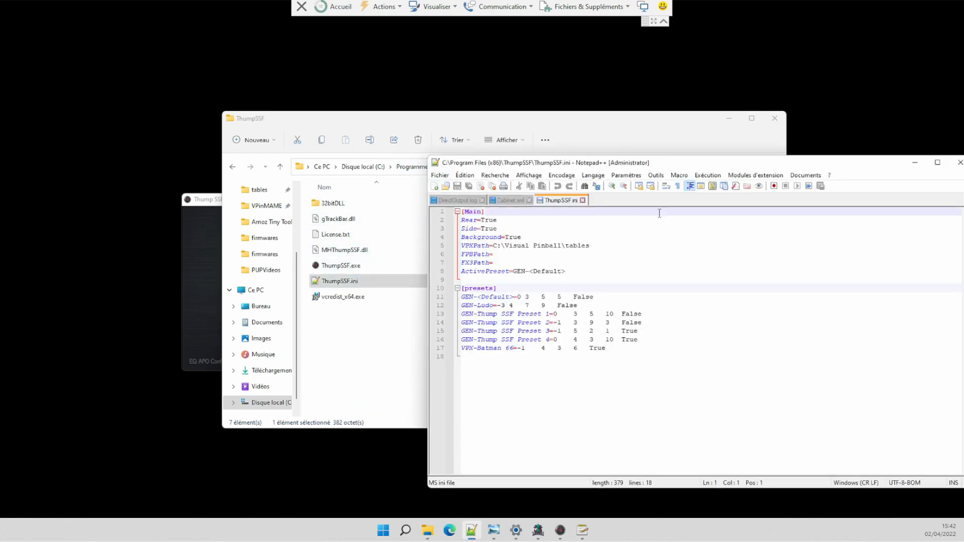
left_click_drag(713, 164, 540, 163)
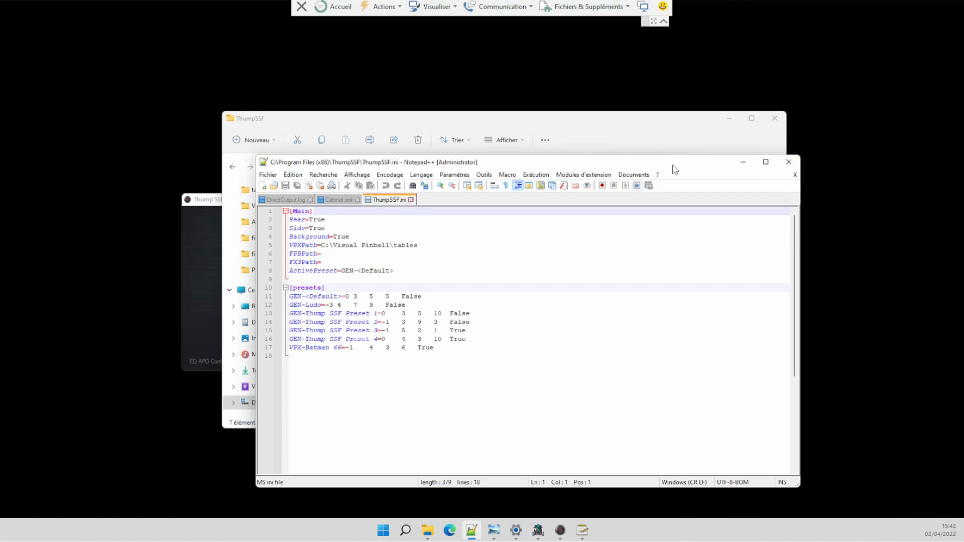
left_click(742, 164)
Browse to the config folder of EqualizerAPO under Programmes on drive C:
key("alt+Left")
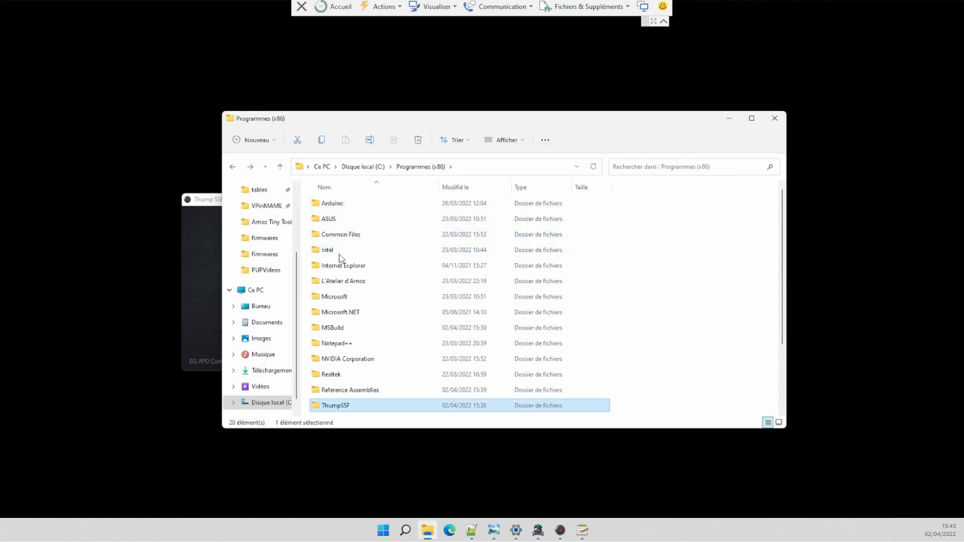
key("alt+Left")
double_click(362, 283)
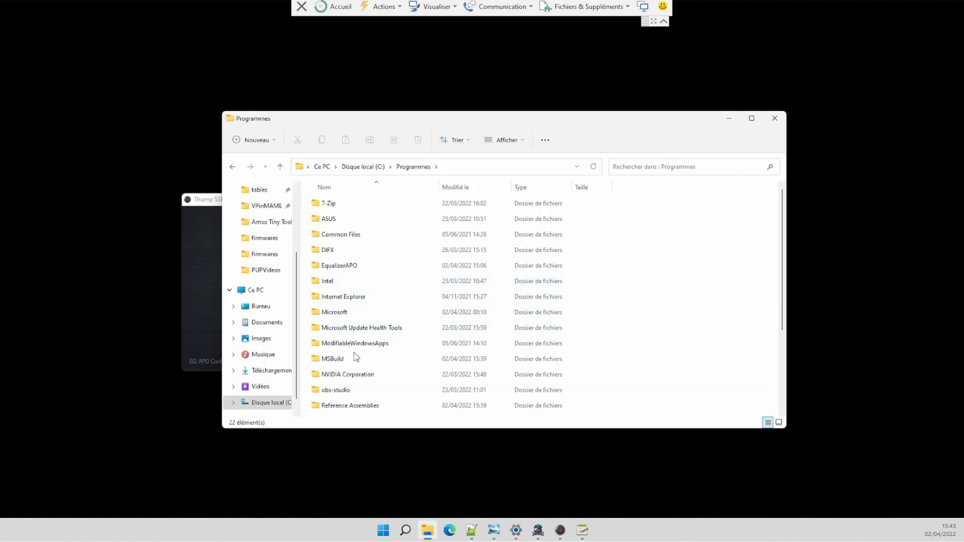
double_click(366, 270)
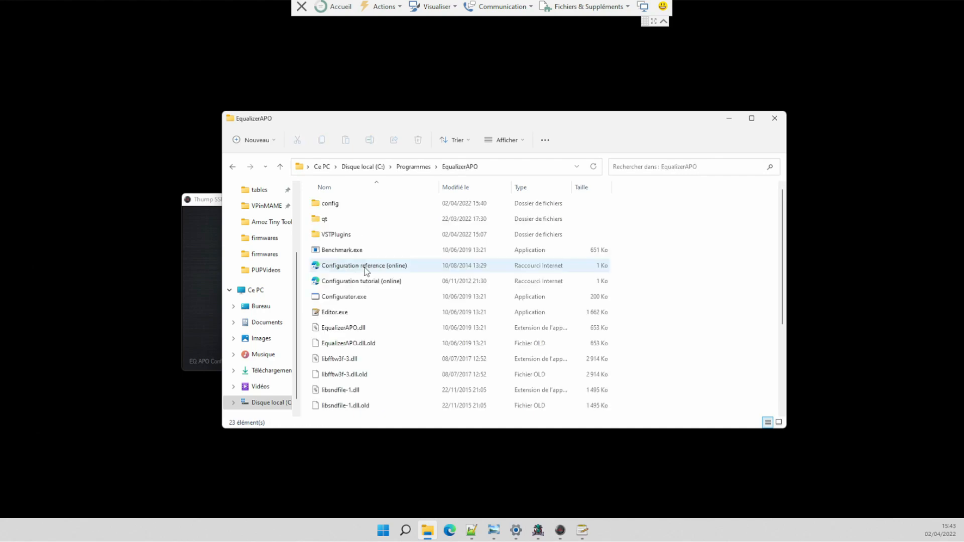
double_click(351, 204)
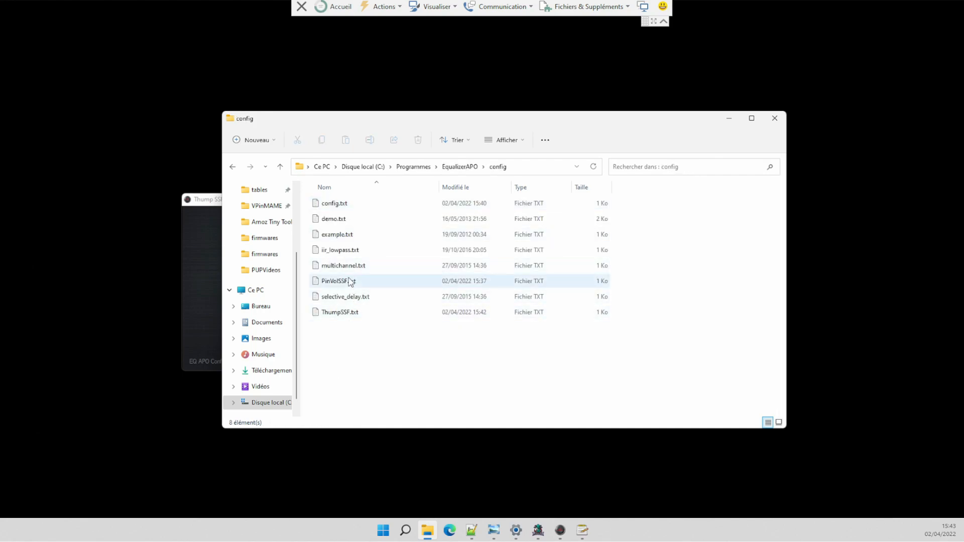
Open ThumpSSF.txt in Notepad, examine its channel and VSTPlugin lines, and close the file
double_click(346, 313)
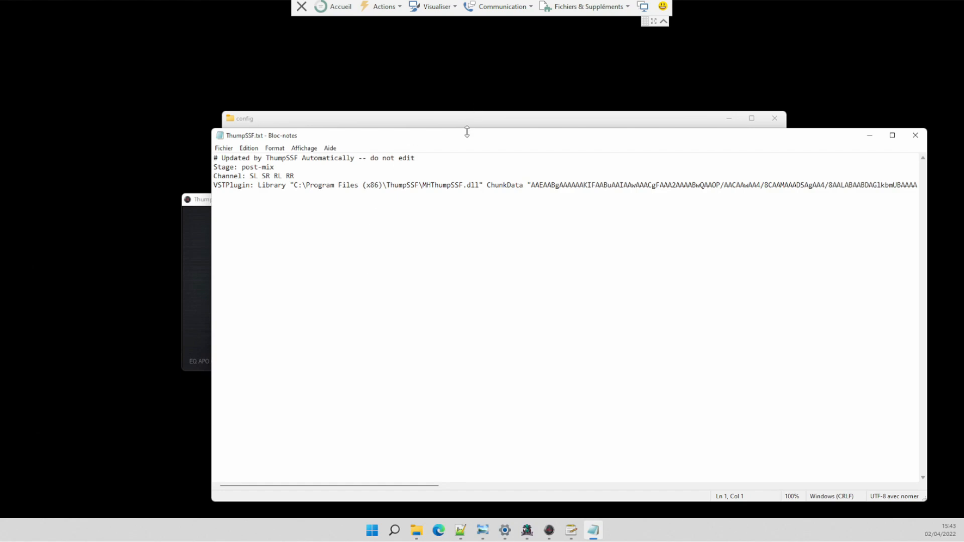
left_click_drag(466, 140, 342, 134)
left_click_drag(299, 179, 640, 180)
left_click(743, 211)
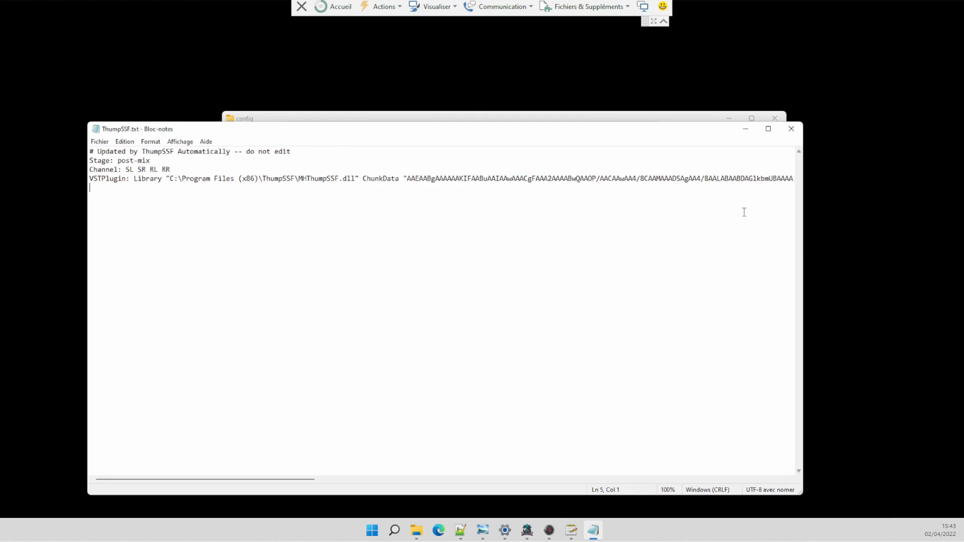
left_click(791, 128)
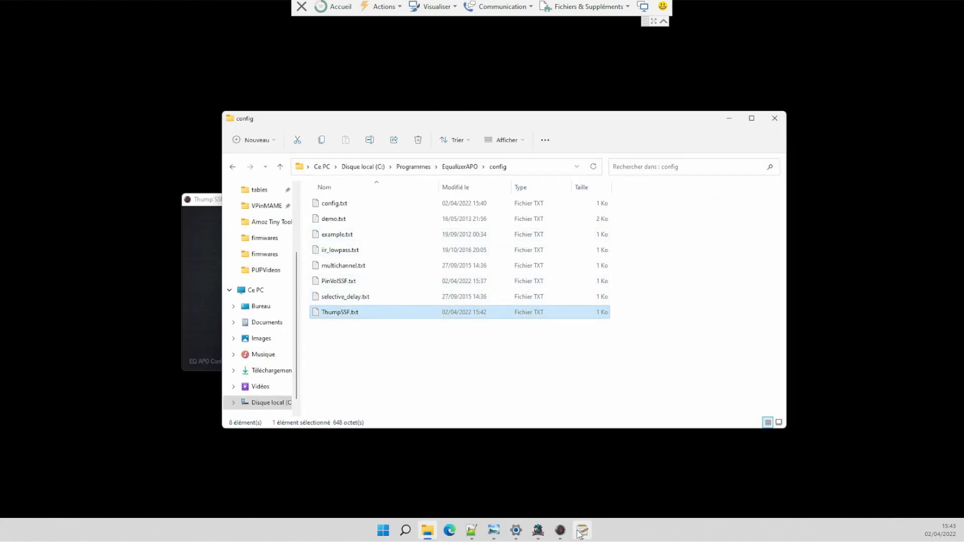
Compare the Batman 66 entry of ThumpSSF.ini in Notepad++ with that preset's values in the Thump SSF window
left_click(472, 530)
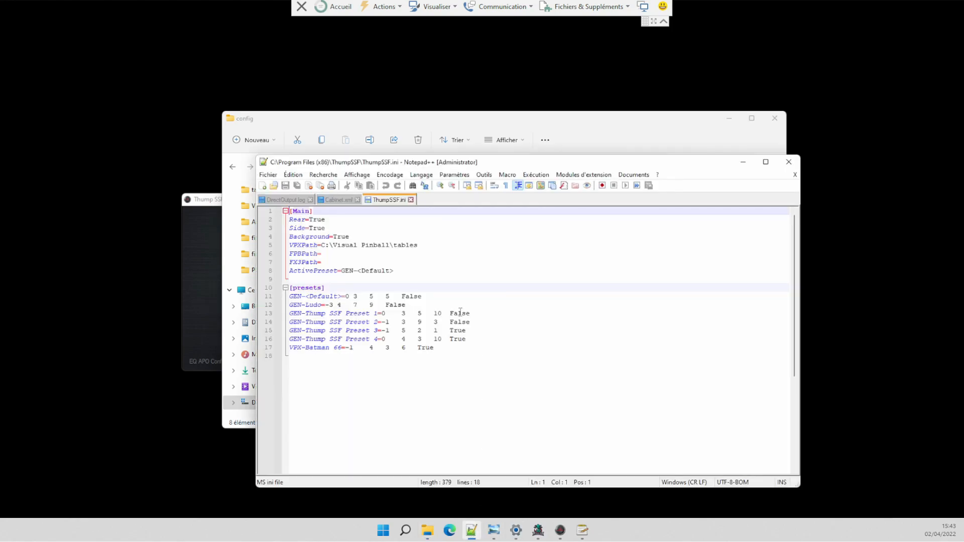
left_click(486, 358)
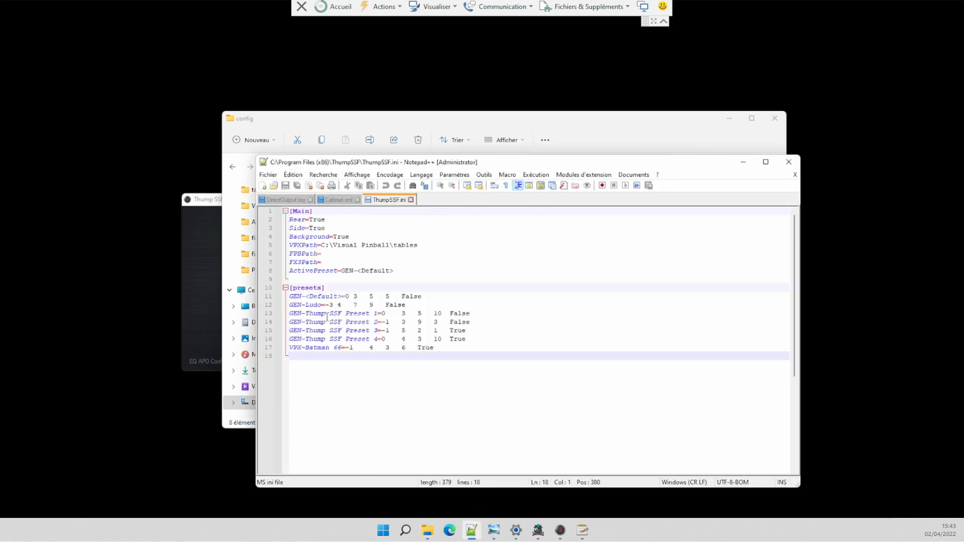
left_click(335, 349)
left_click(410, 368)
left_click(207, 199)
left_click_drag(207, 199, 140, 62)
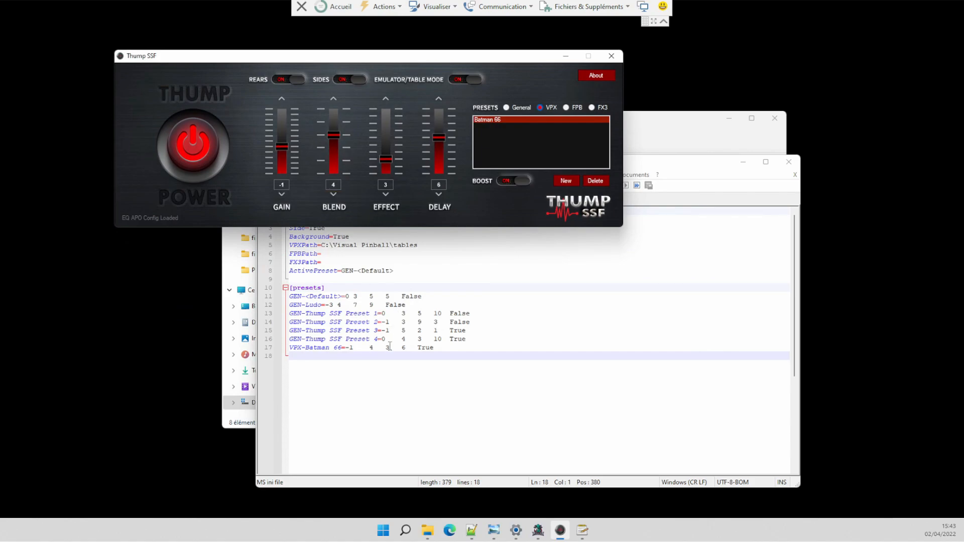
Create a VPX table preset for pizzatime.vpx from the tables folder, with Copy Preset left at None
left_click(567, 182)
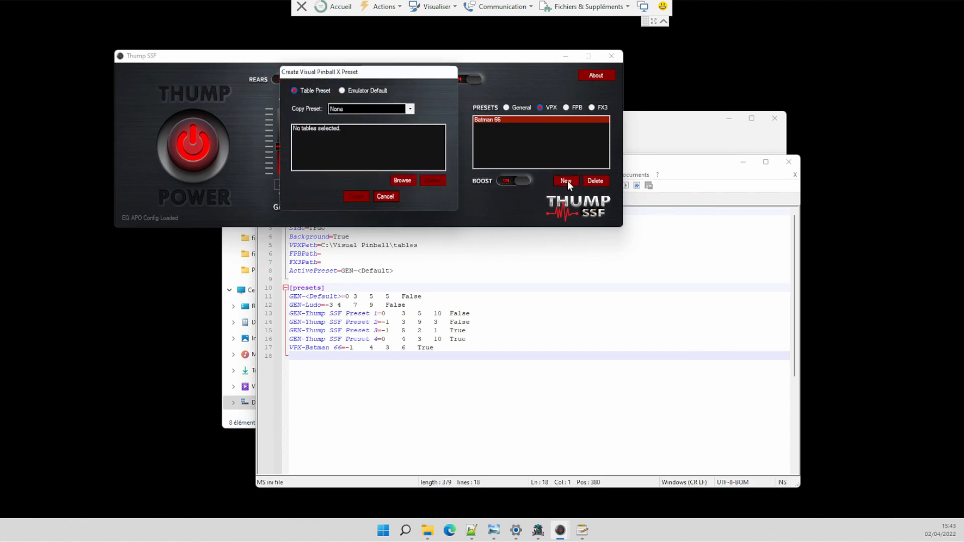
left_click(402, 180)
double_click(402, 255)
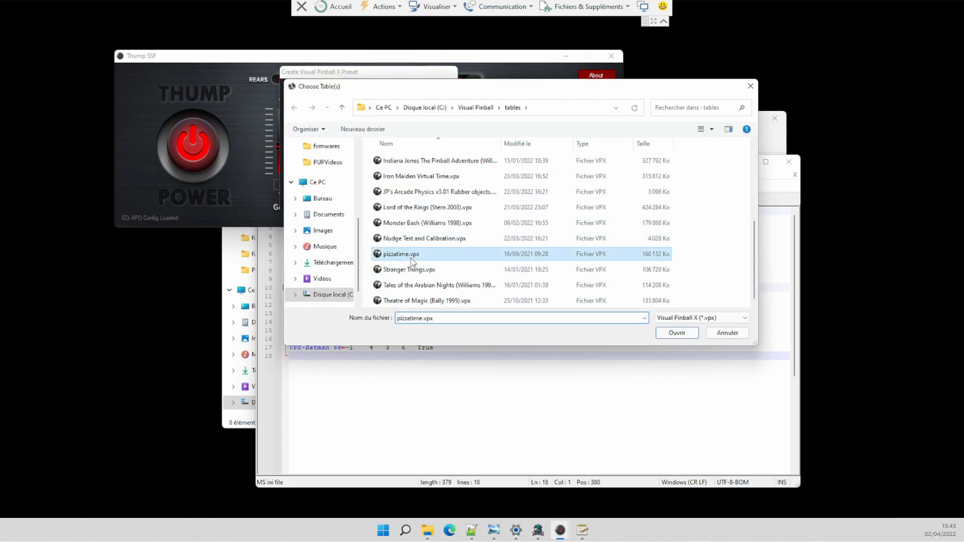
left_click(356, 197)
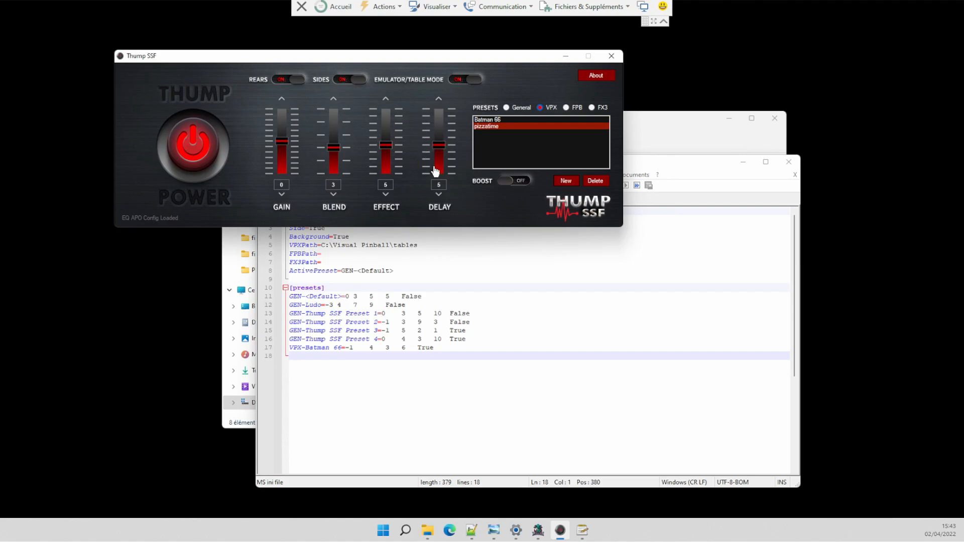
Examine the ThumpSSF.txt and PinVolSSF.txt includes of config.txt in the Equalizer APO Configuration Editor, then minimise it
left_click(581, 531)
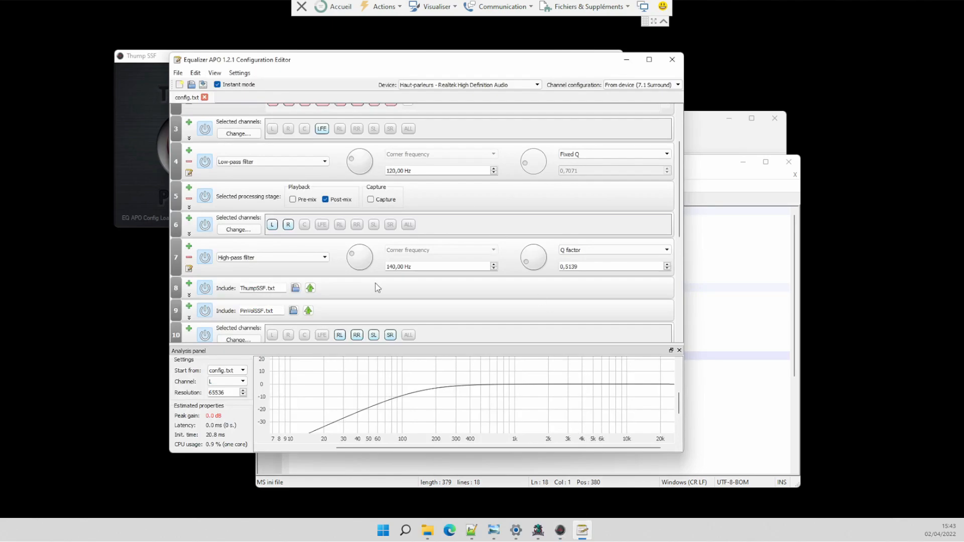
scroll(375, 283, "down", 6)
scroll(386, 264, "up", 5)
scroll(381, 267, "down", 1)
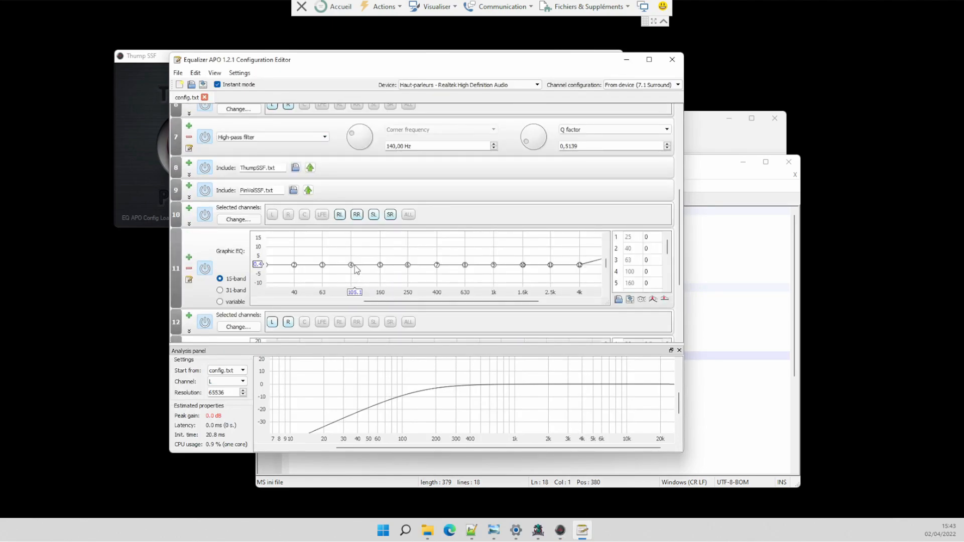
left_click(619, 60)
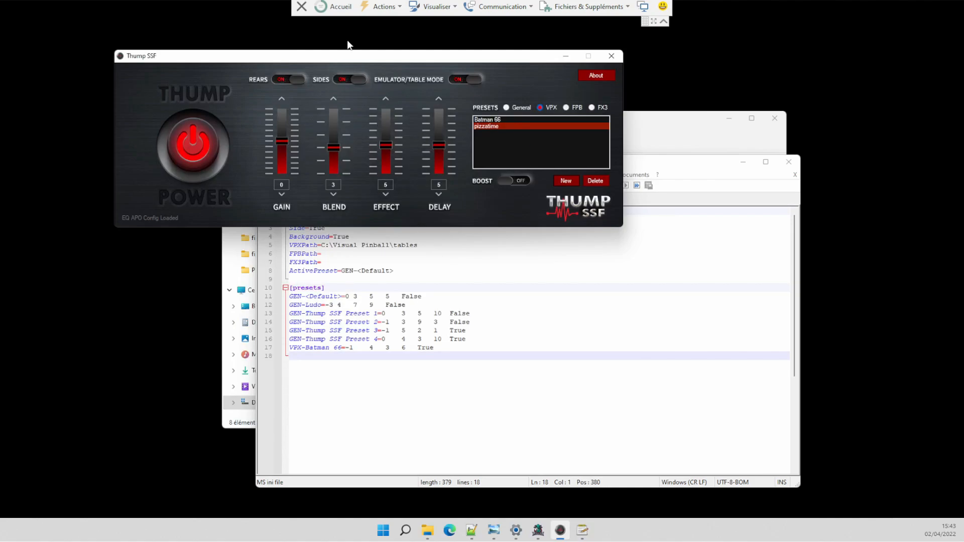
Set the pizzatime preset in Thump SSF to Gain 1, Blend 3 and Effect 6
left_click_drag(354, 59, 376, 109)
left_click_drag(407, 202, 407, 190)
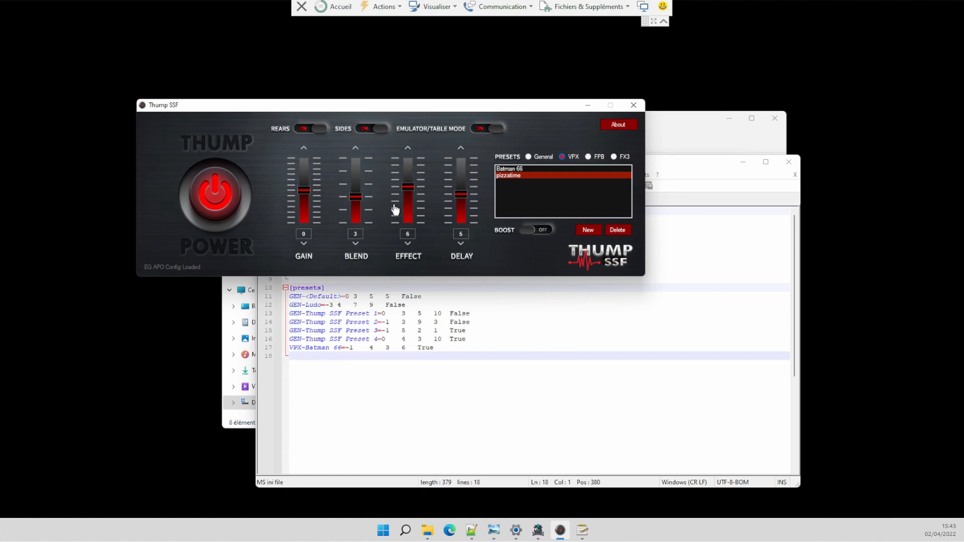
scroll(361, 201, "up", 1)
left_click_drag(305, 191, 307, 131)
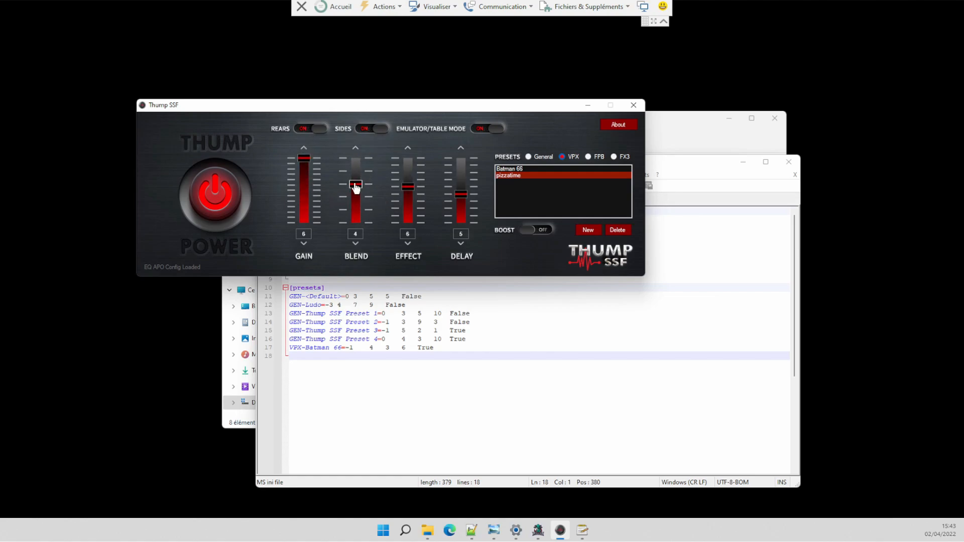
mouse_move(355, 185)
left_mouse_down()
mouse_move(363, 157)
mouse_move(356, 195)
left_mouse_up()
scroll(356, 200, "down", 2)
left_click_drag(312, 164, 306, 186)
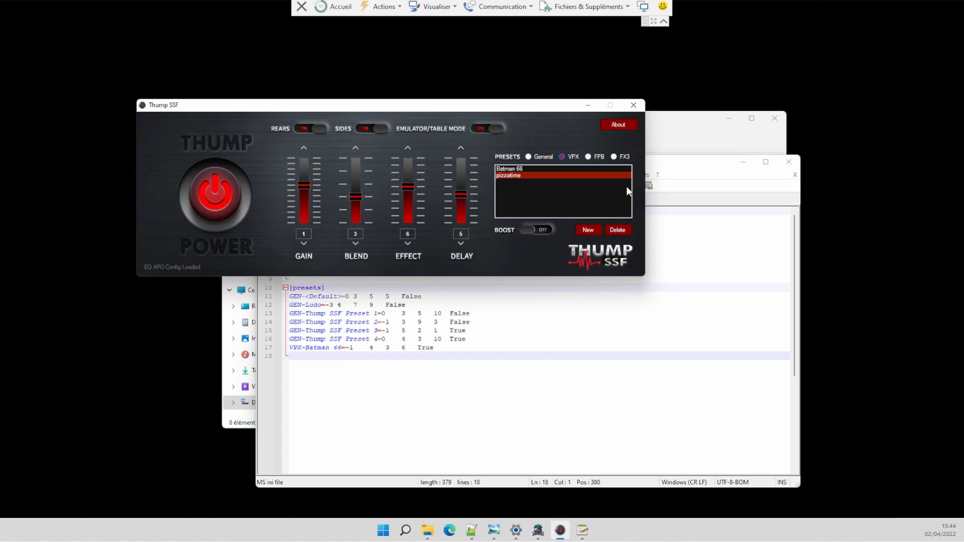
Reload ThumpSSF.ini in Notepad++ and examine the pizzatime entry, including its Boost value
left_click(568, 420)
left_click(495, 303)
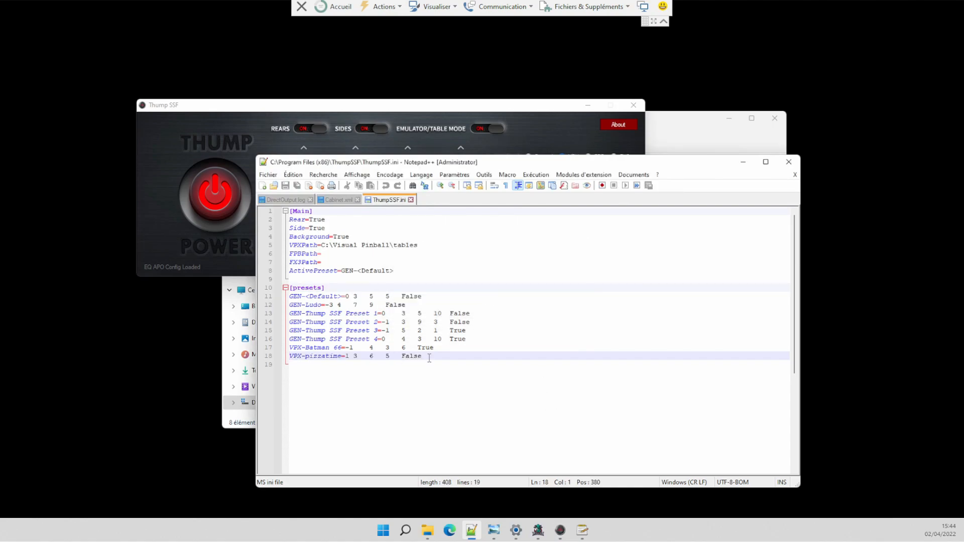
mouse_move(430, 358)
left_mouse_down()
mouse_move(289, 358)
mouse_move(418, 357)
left_mouse_up()
left_click(382, 397)
left_click(399, 370)
Turn on Boost for the pizzatime preset in Thump SSF and reload ThumpSSF.ini in Notepad++
left_click(456, 123)
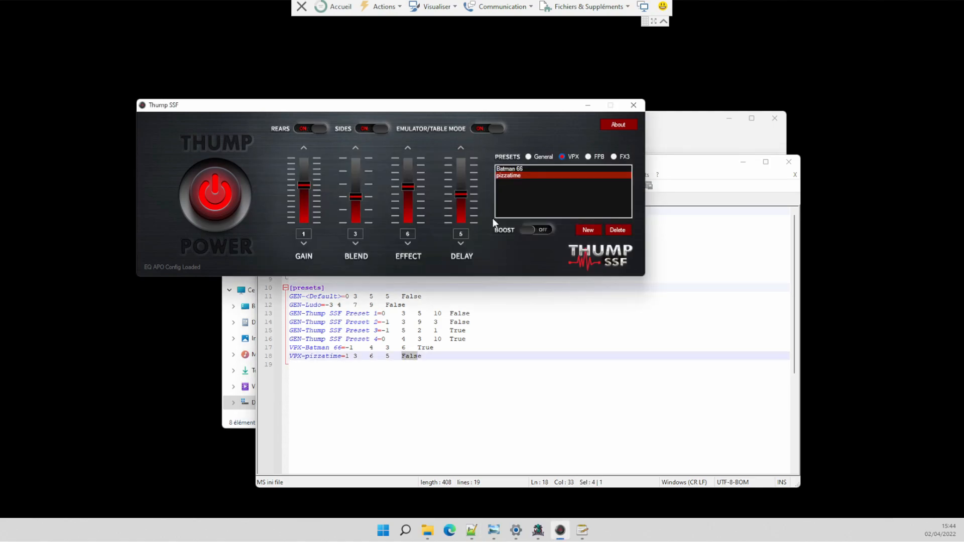
left_click(497, 384)
left_click(498, 304)
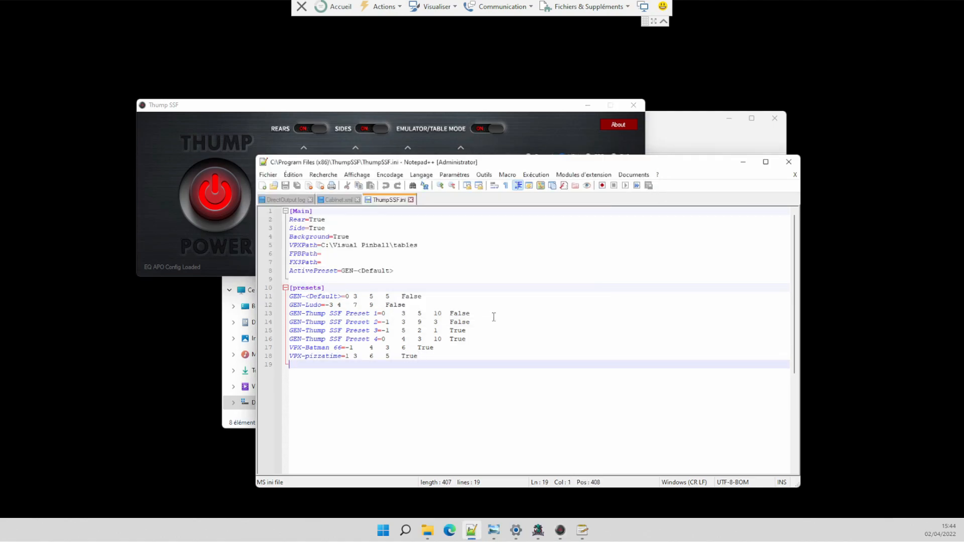
left_click(476, 386)
Return to the Thump SSF window and close the program
left_click(453, 110)
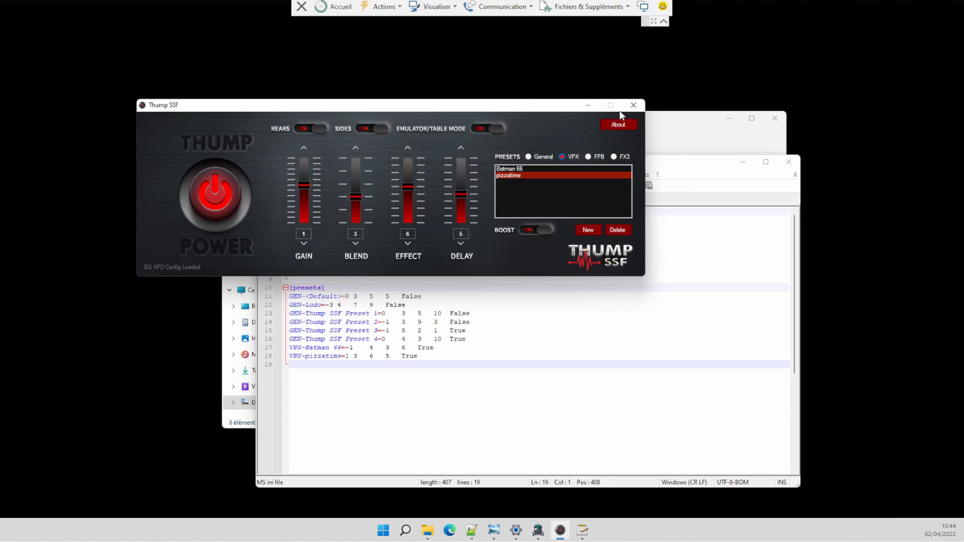
left_click(633, 106)
left_click(513, 299)
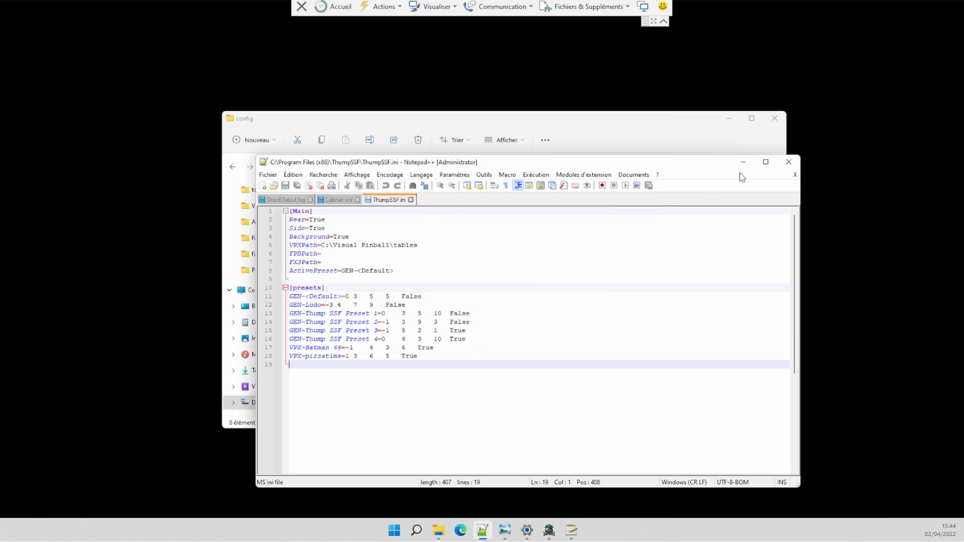